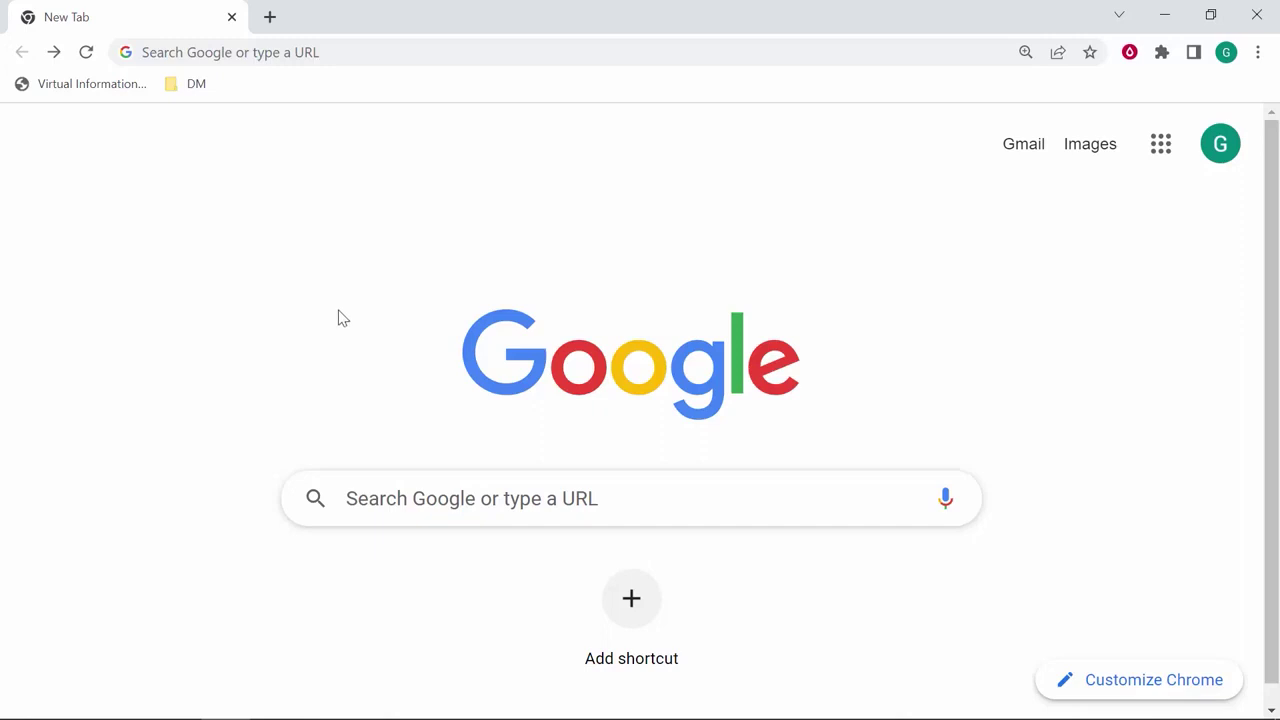
# Search the web for "loopflow" and open the aescripts product page to view the plugin's price and purchase options
pyautogui.click(311, 50)
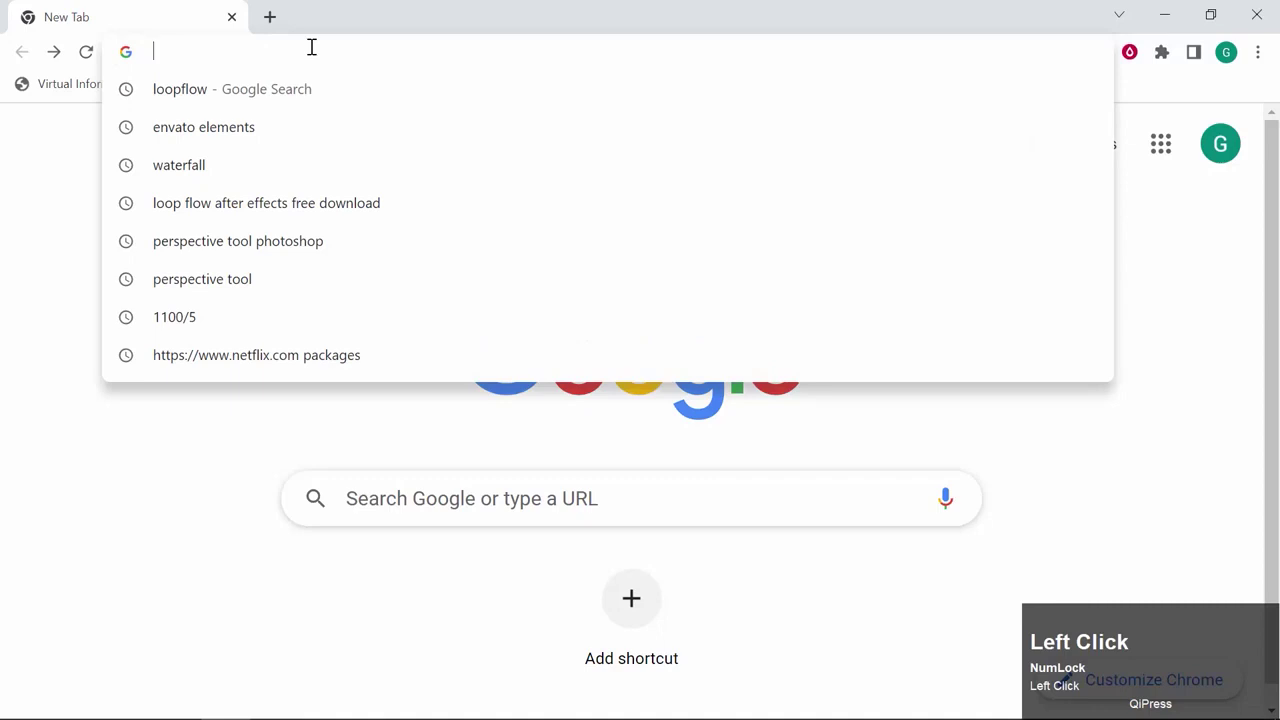
pyautogui.write('loopflow')
pyautogui.press('Return')
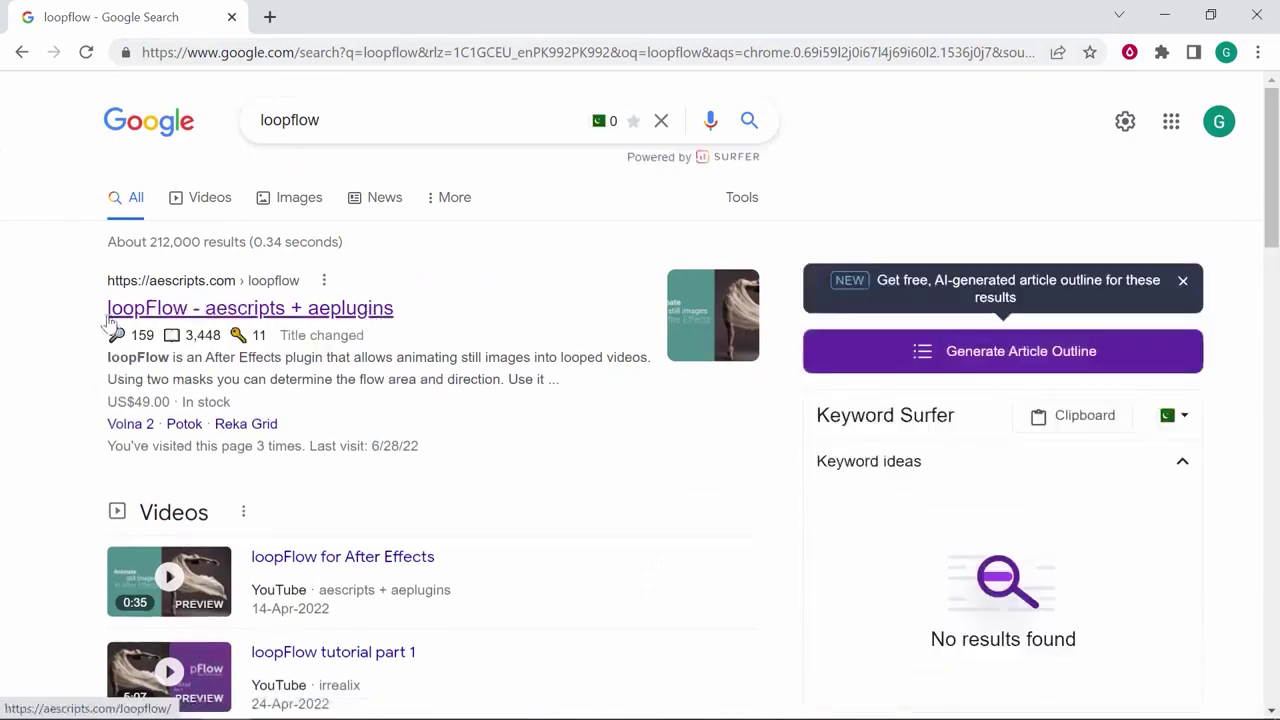
pyautogui.click(265, 310)
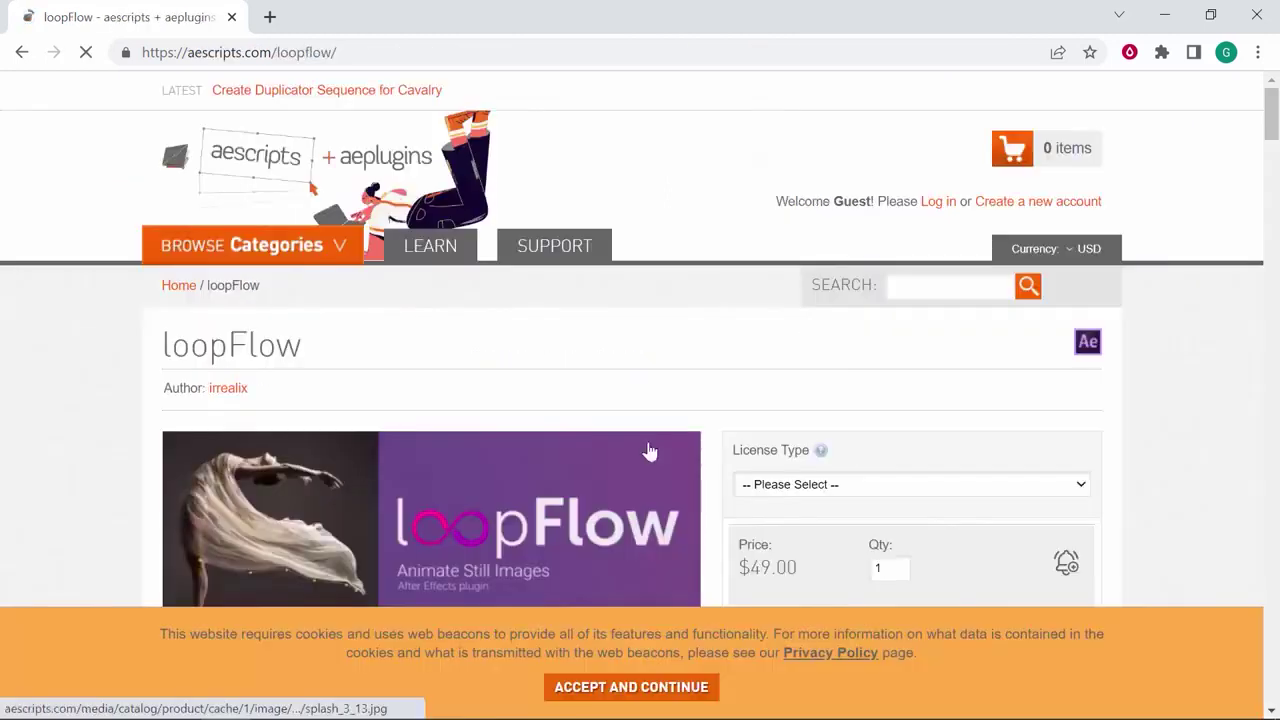
pyautogui.scroll(-2, 1274, 455)
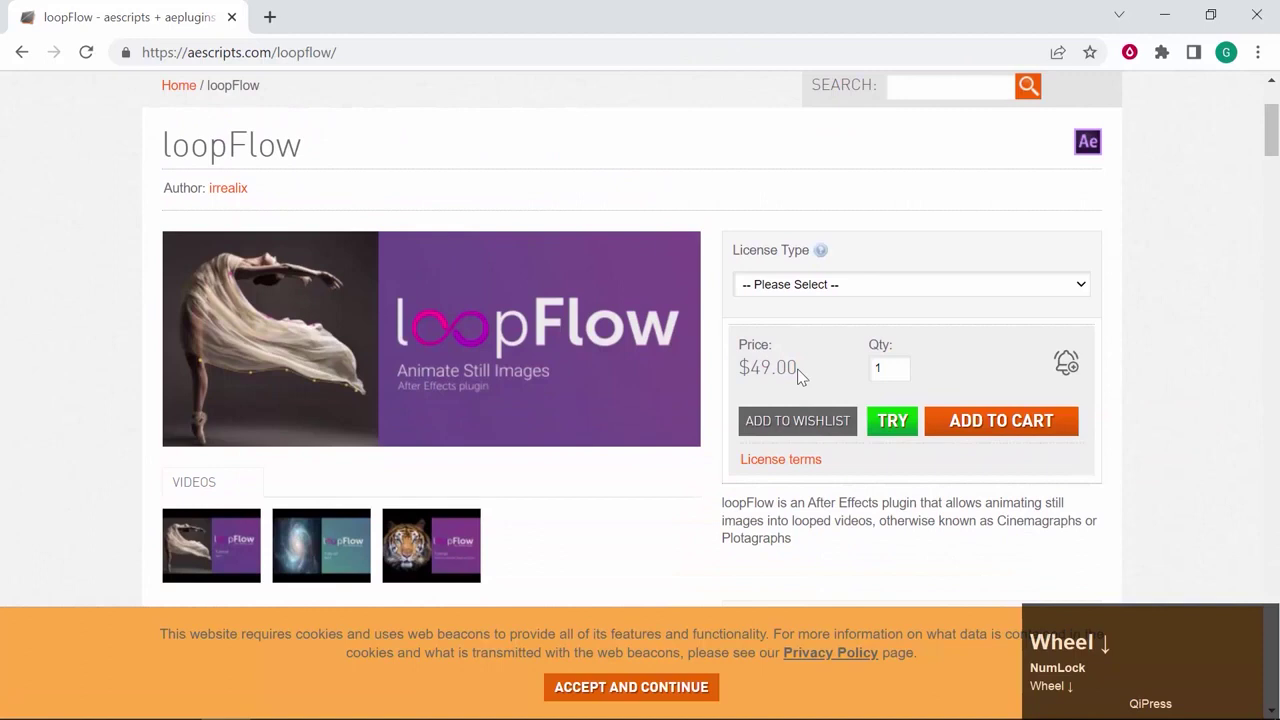
pyautogui.moveTo(800, 372); pyautogui.dragTo(722, 365)
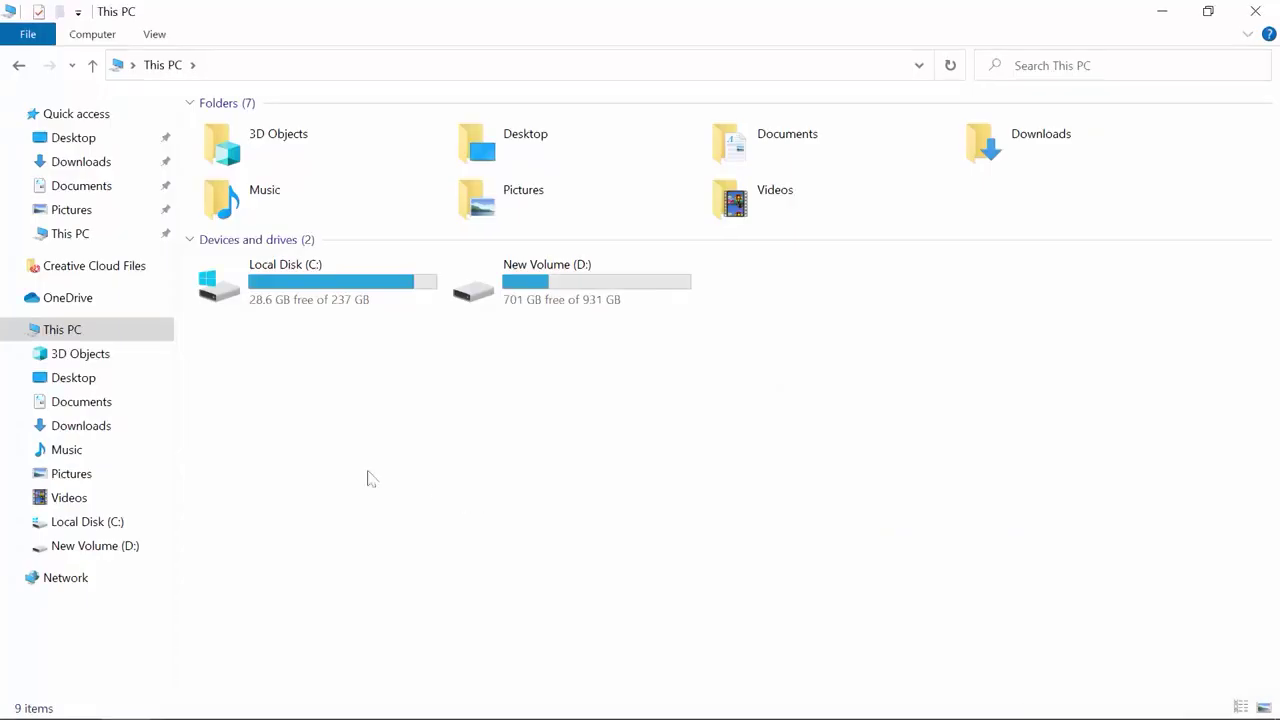
# Open the Plug-ins folder inside Adobe After Effects 2022's Support Files, under Program Files > Adobe on Local Disk (C:)
pyautogui.doubleClick(350, 280)
pyautogui.doubleClick(285, 218)
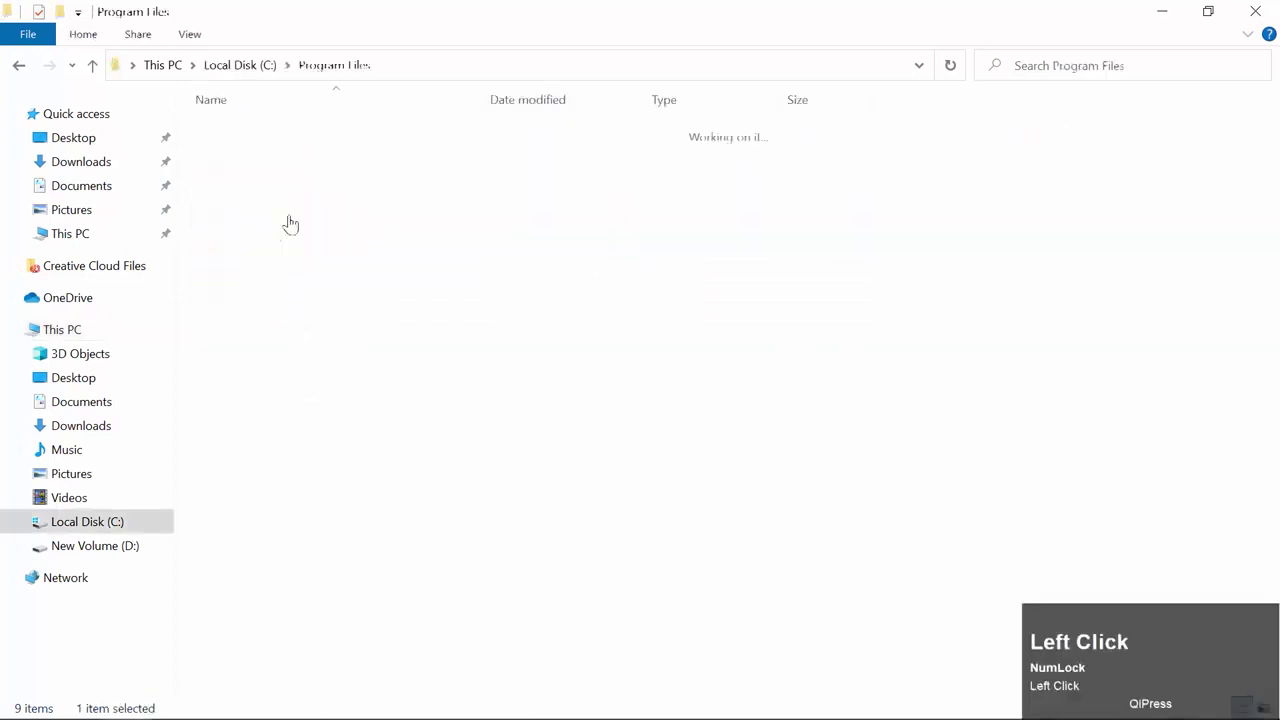
pyautogui.doubleClick(238, 133)
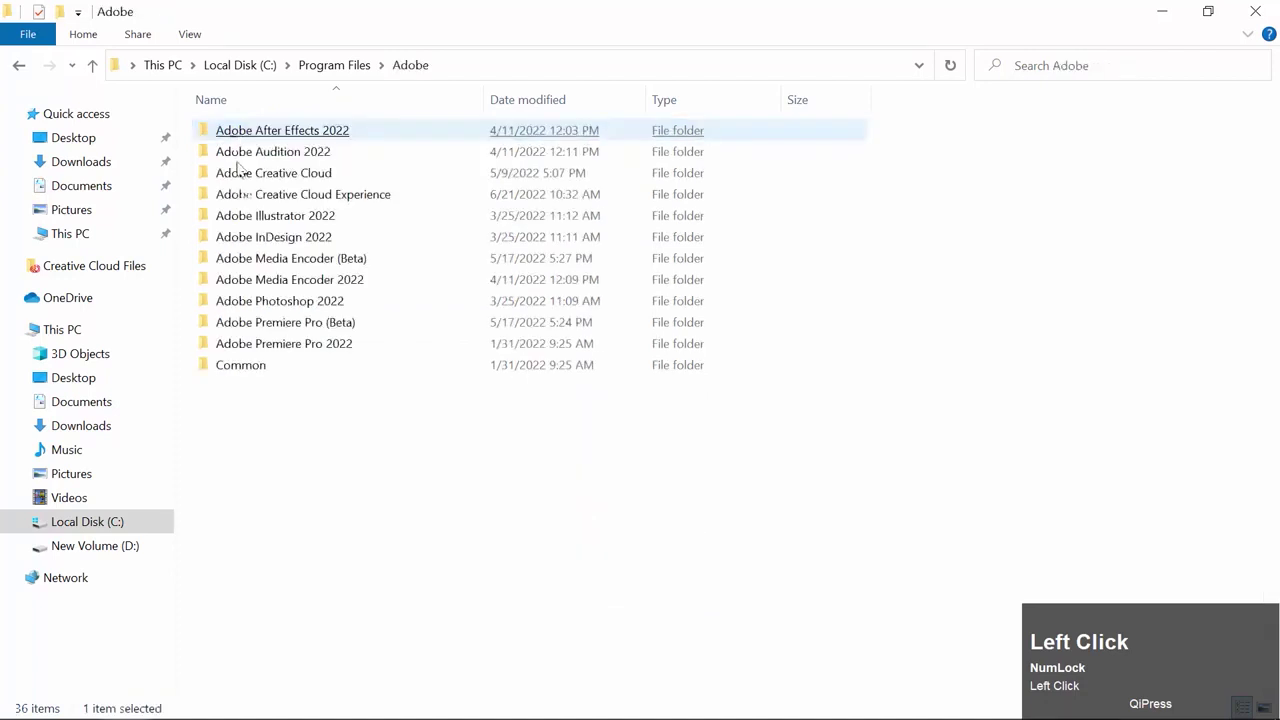
pyautogui.click(237, 131)
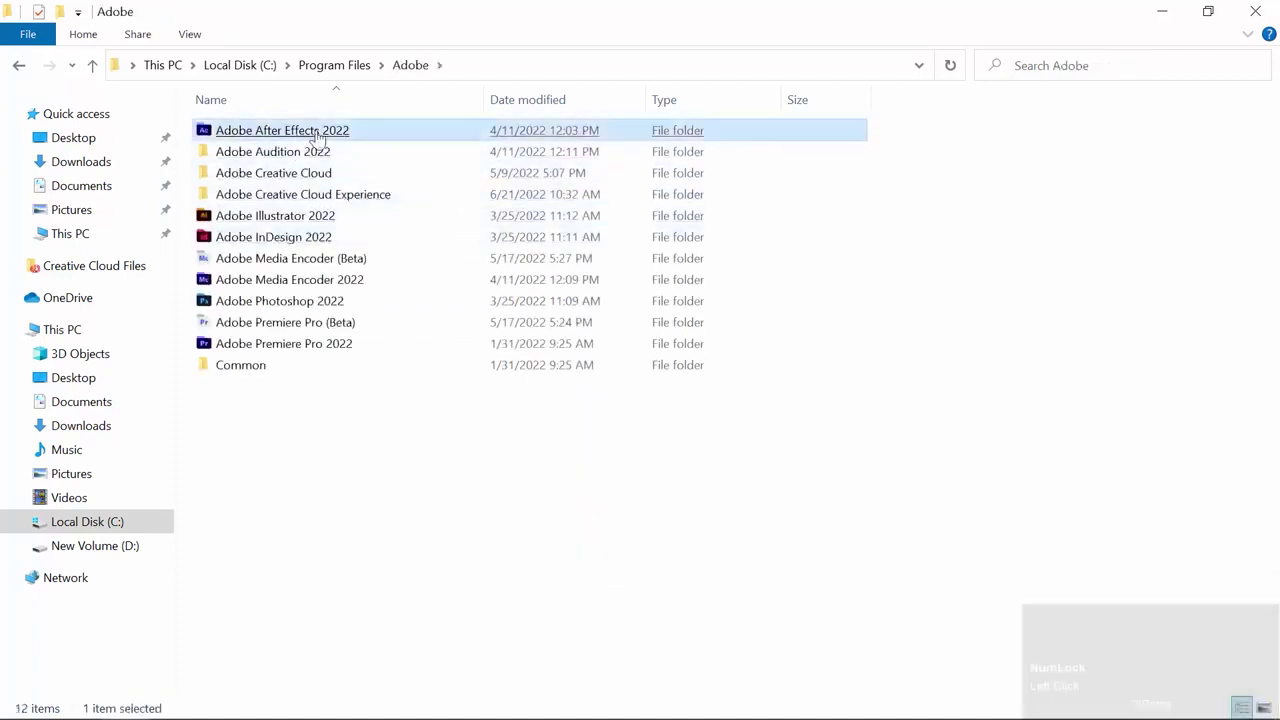
pyautogui.doubleClick(237, 131)
pyautogui.click(249, 130)
pyautogui.doubleClick(249, 130)
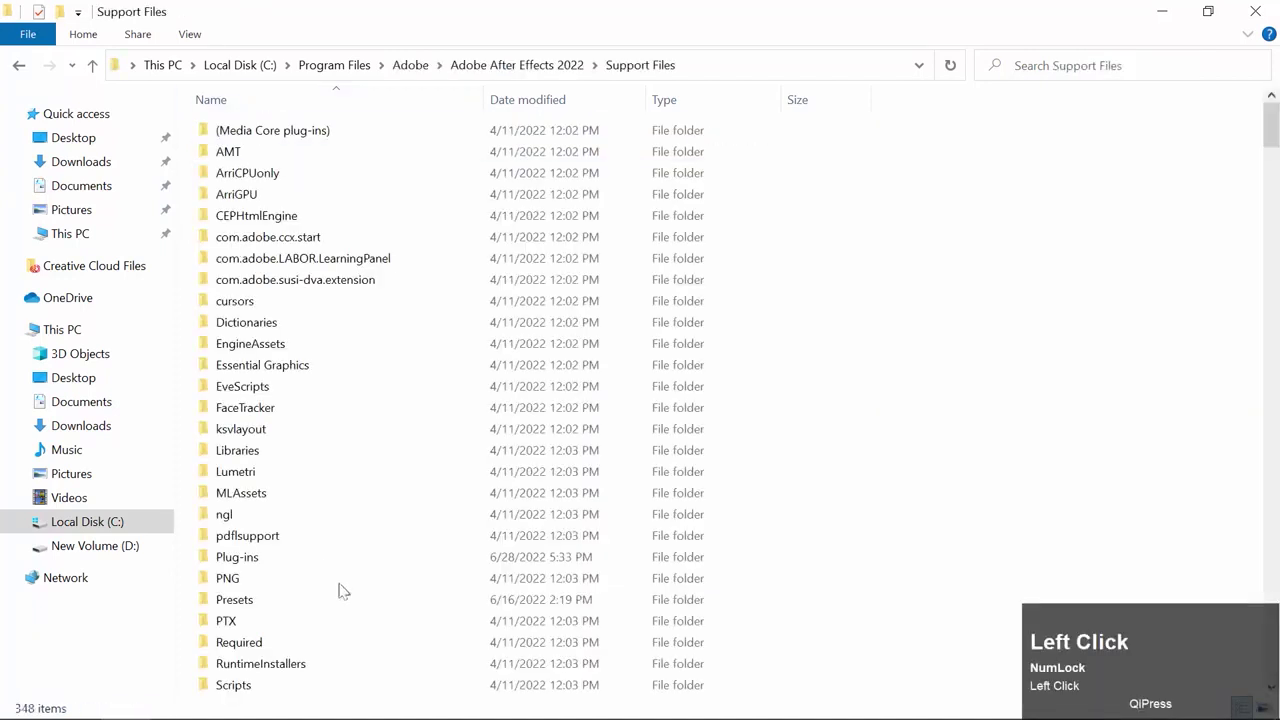
pyautogui.click(359, 521)
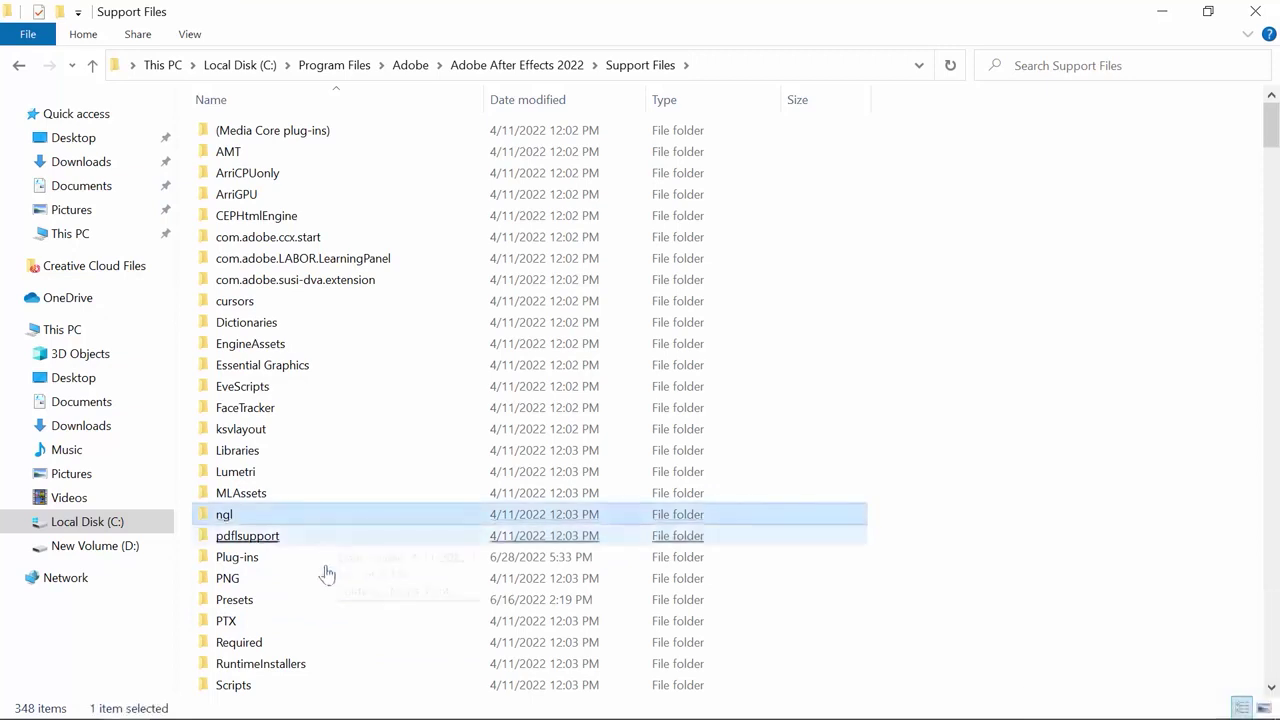
pyautogui.click(253, 568)
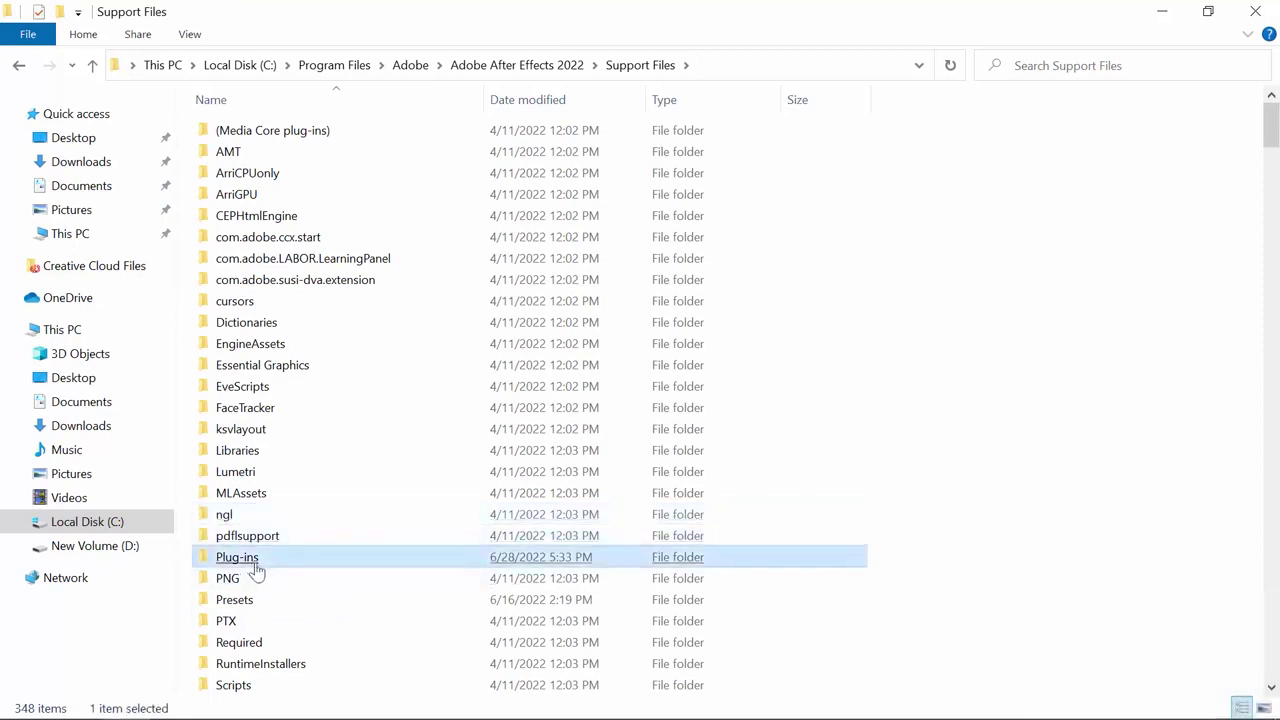
pyautogui.doubleClick(250, 563)
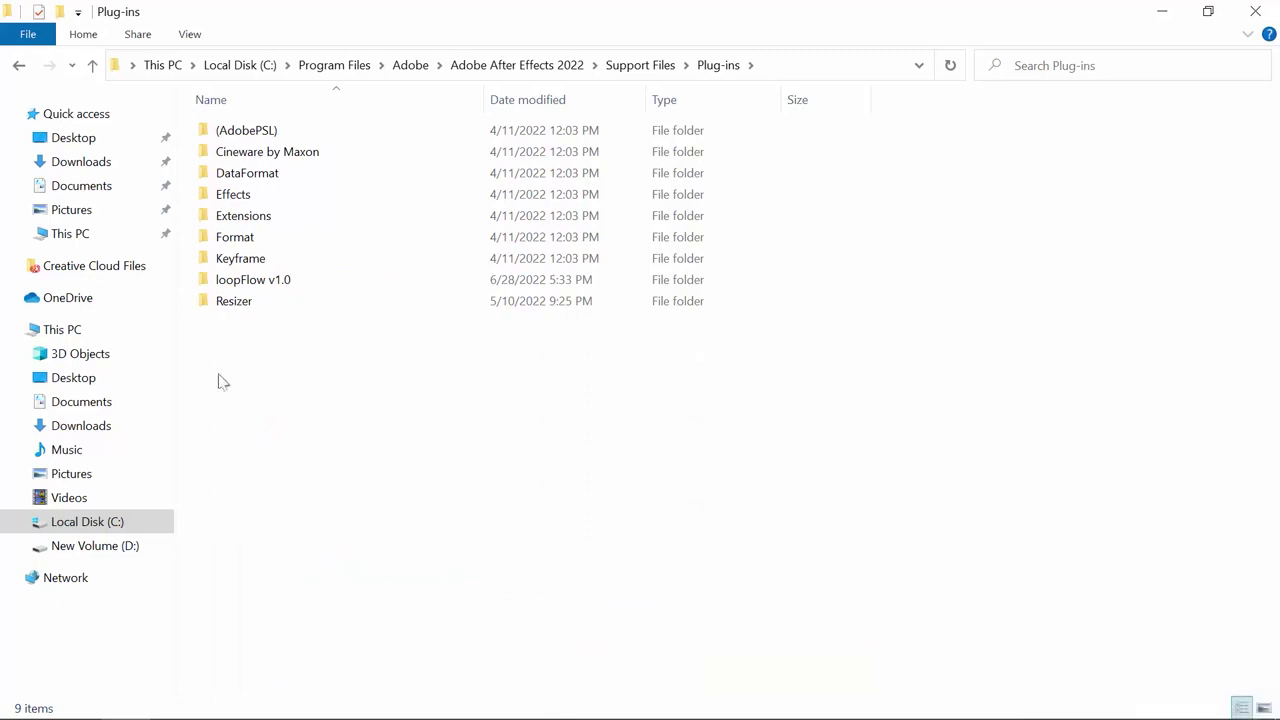
# Check the Plug-ins folder for the loopFlow v1.0 and Resizer plugin folders
pyautogui.click(276, 286)
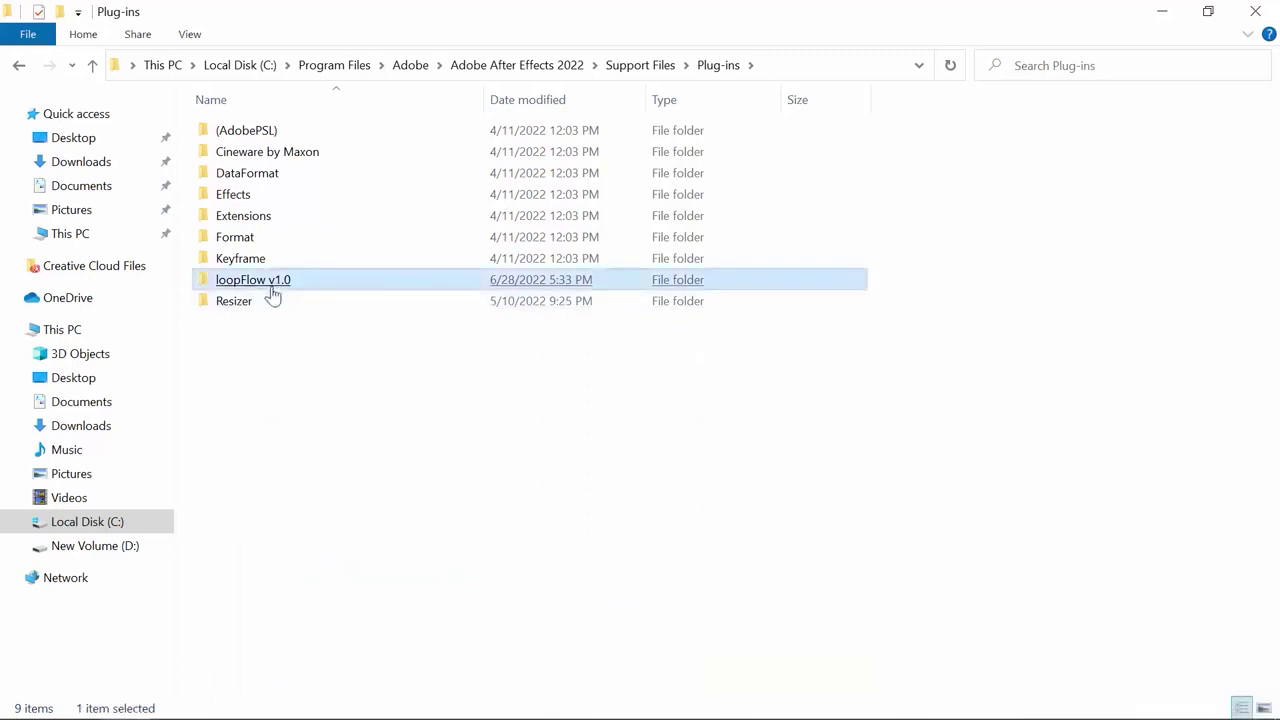
pyautogui.click(270, 300)
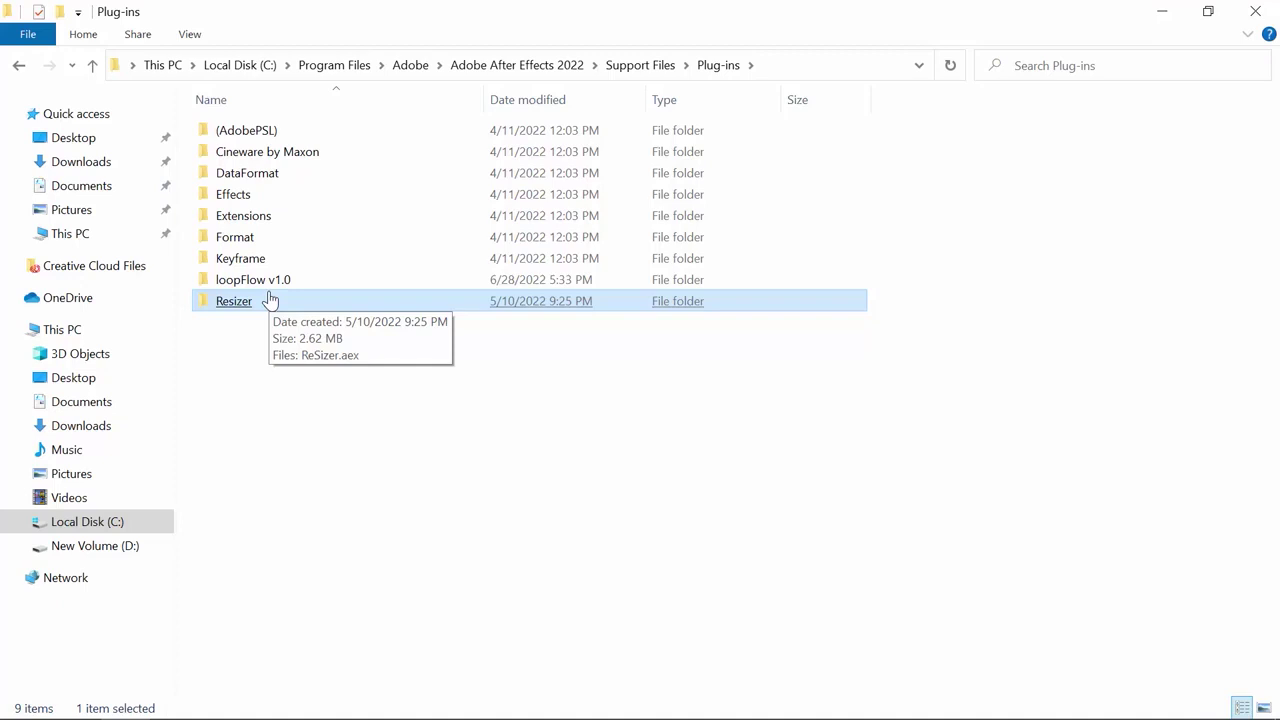
pyautogui.click(533, 421)
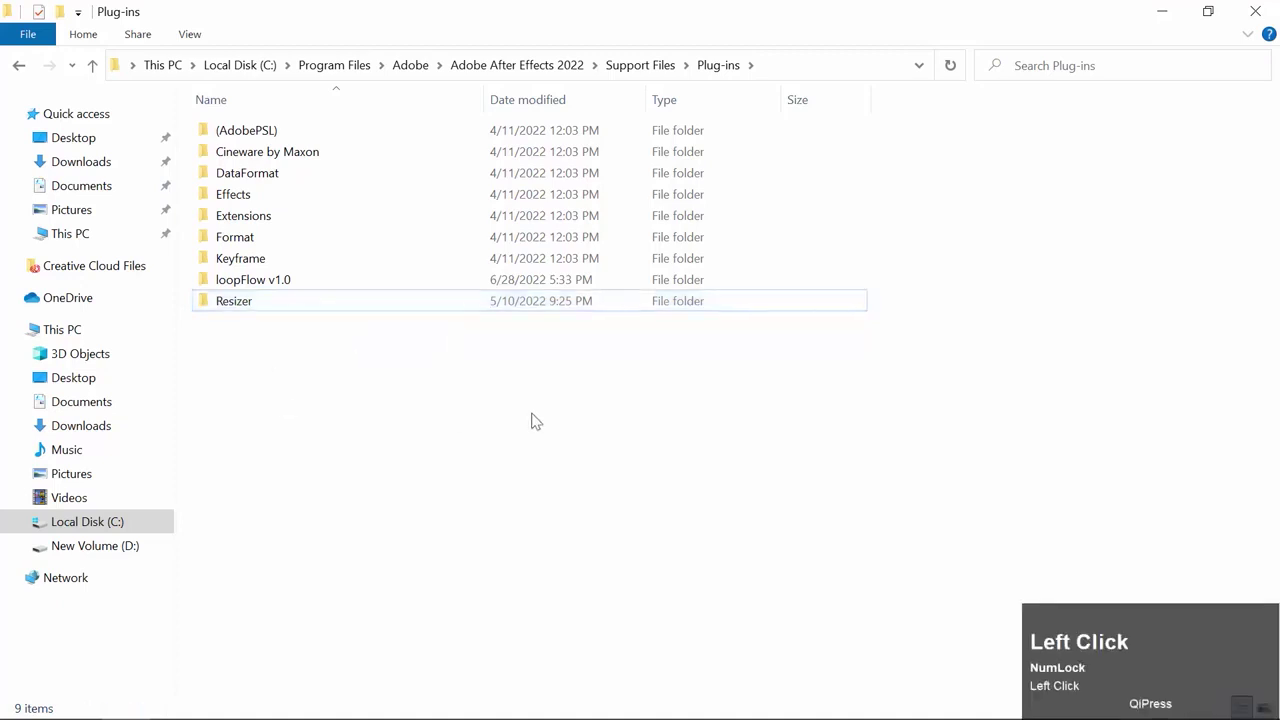
# Switch to After Effects and add the small active volcano JPG to the composition timeline as a layer
pyautogui.click(278, 703)
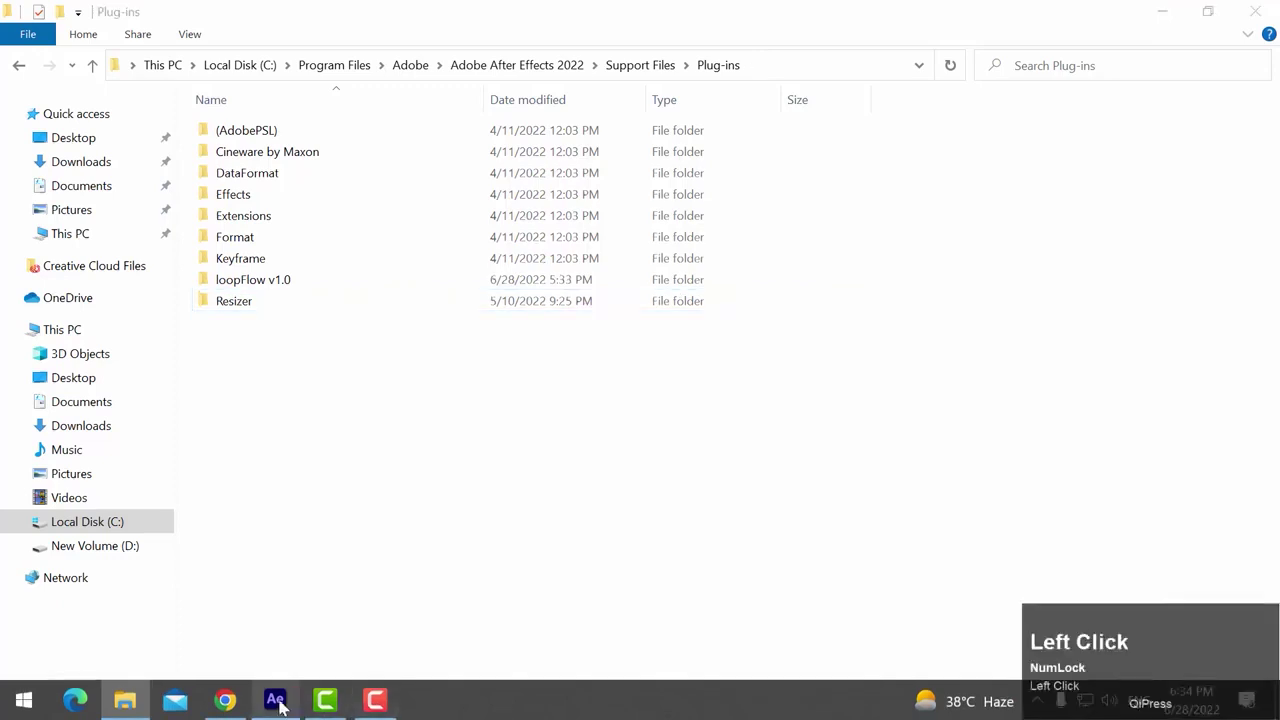
pyautogui.click(139, 357)
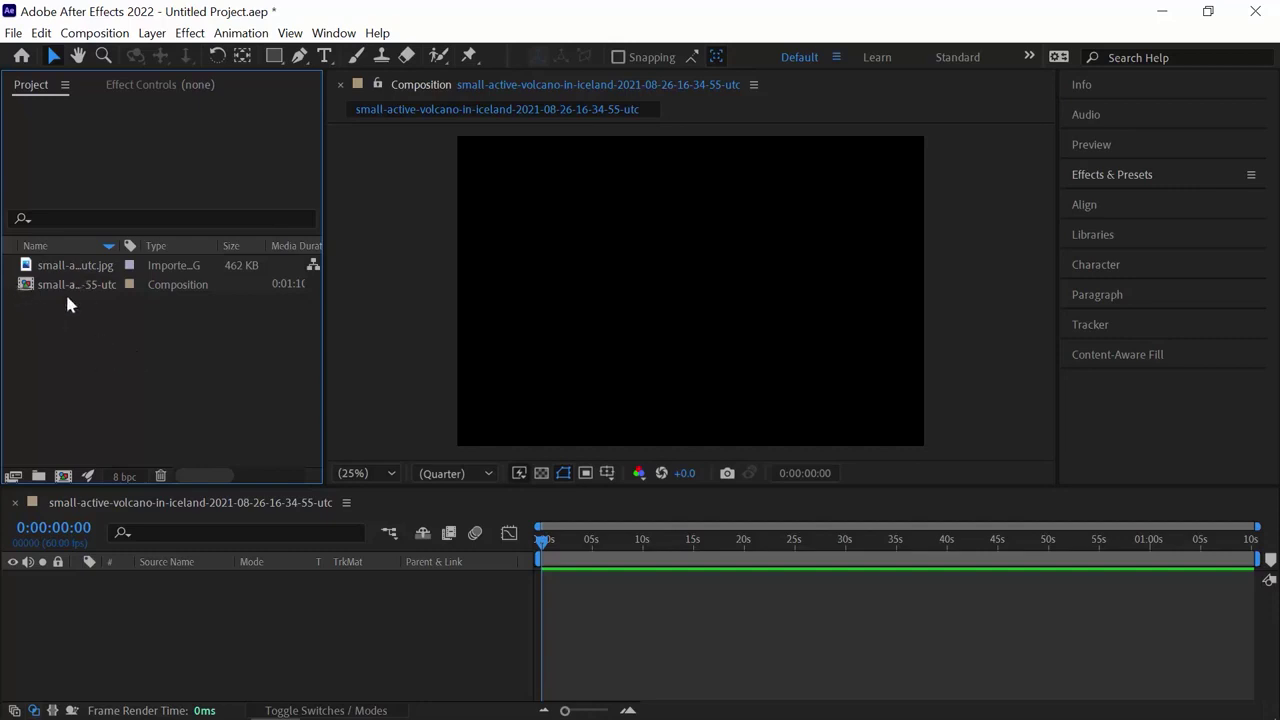
pyautogui.doubleClick(64, 266)
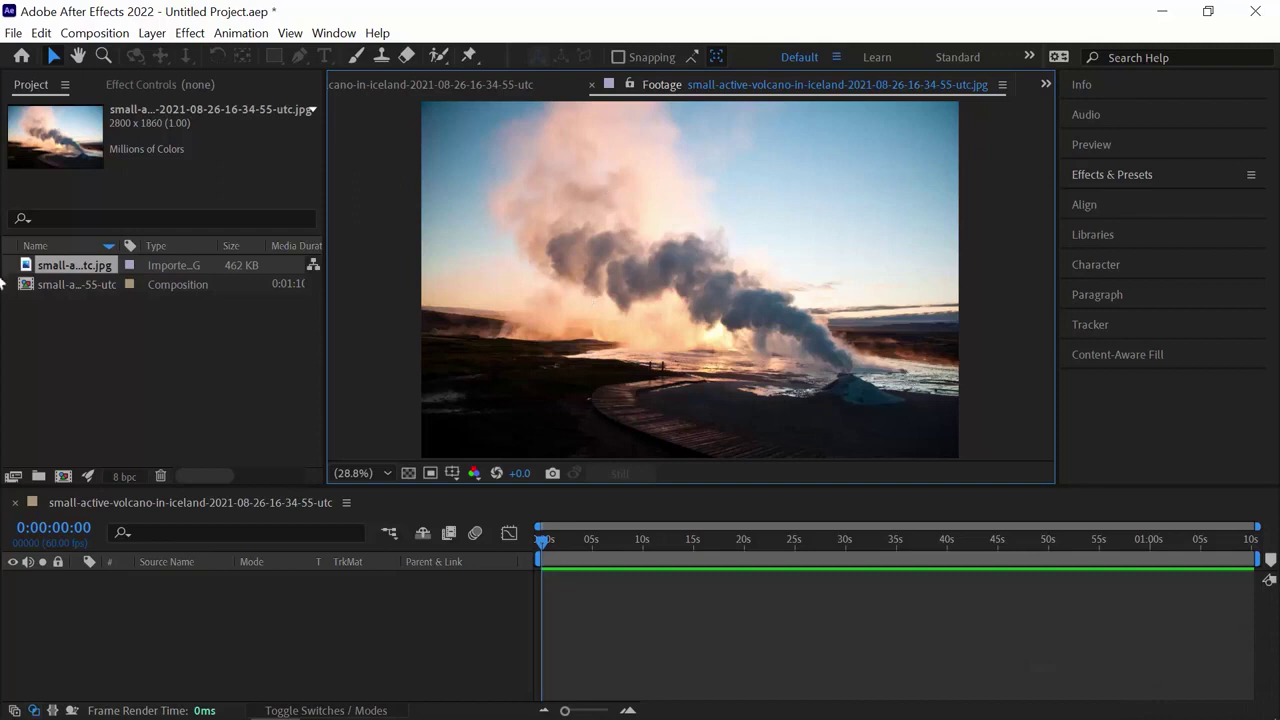
pyautogui.click(235, 634)
pyautogui.moveTo(22, 264); pyautogui.dragTo(97, 620)
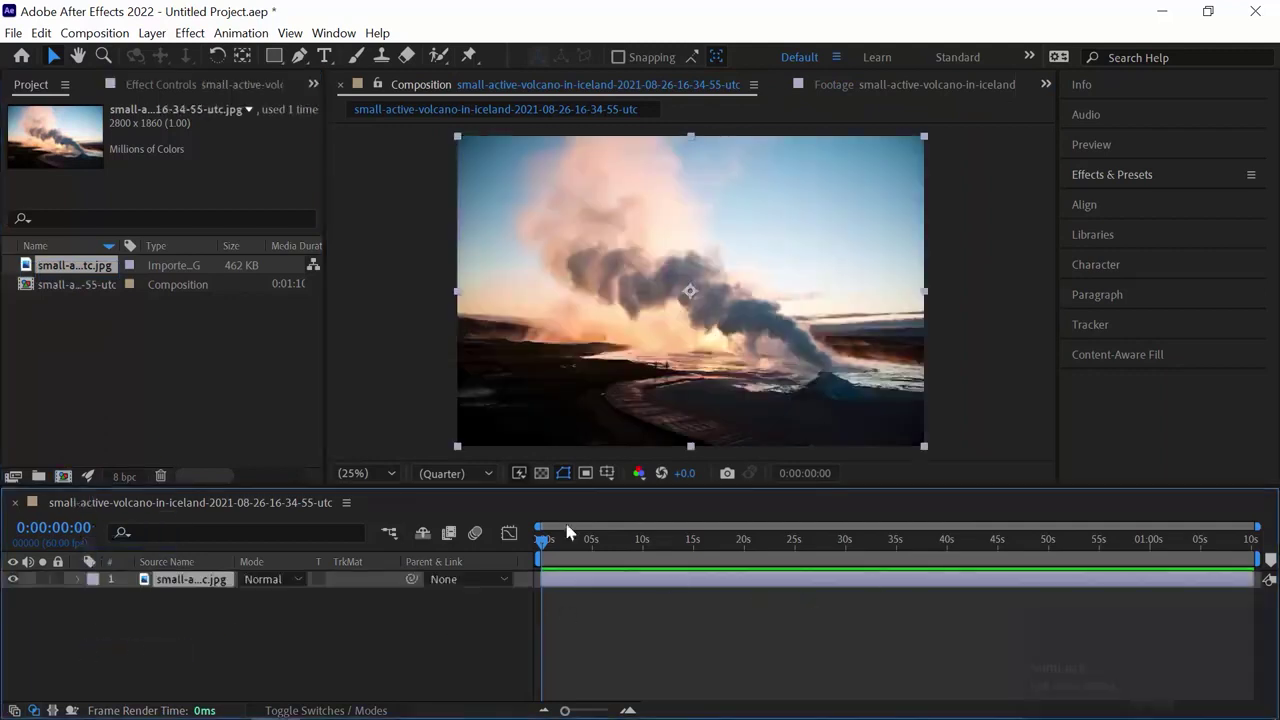
# Find the loopFlow effect by searching for "loop" and apply it to the volcano image layer
pyautogui.click(1118, 176)
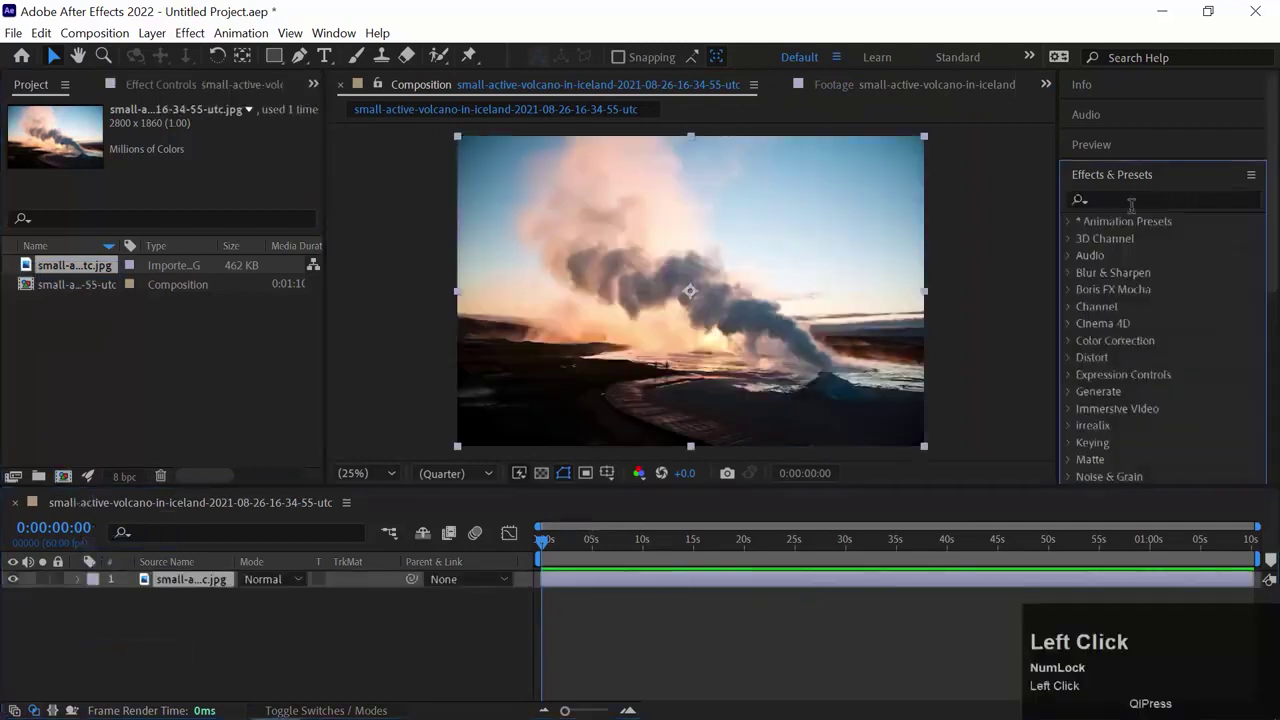
pyautogui.click(1121, 200)
pyautogui.write('l')
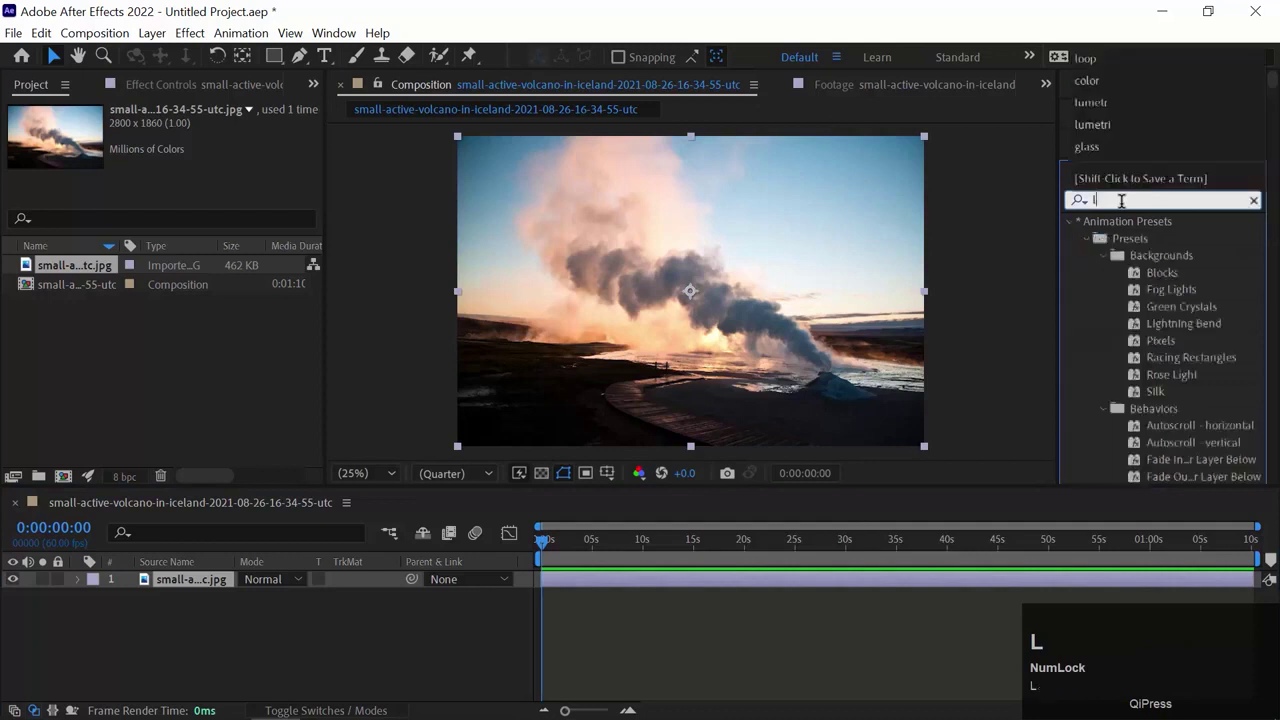
pyautogui.write('oop')
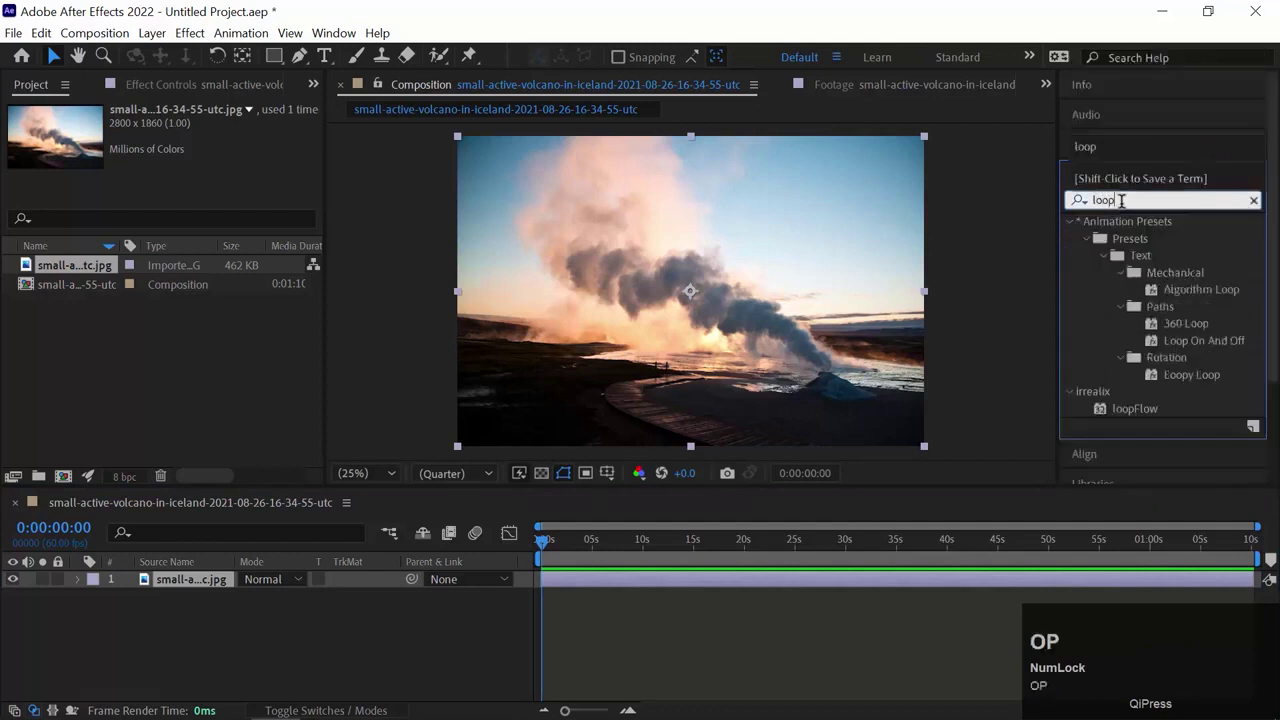
pyautogui.scroll(-2, 1140, 390)
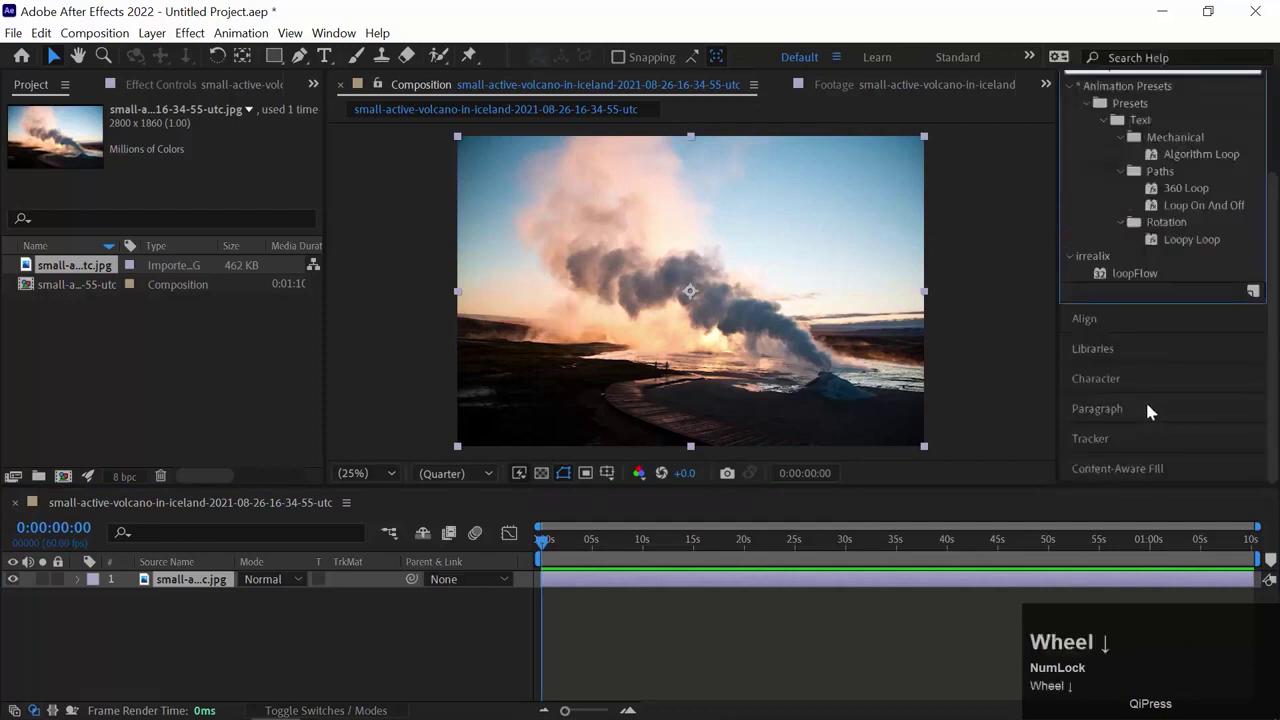
pyautogui.click(1128, 277)
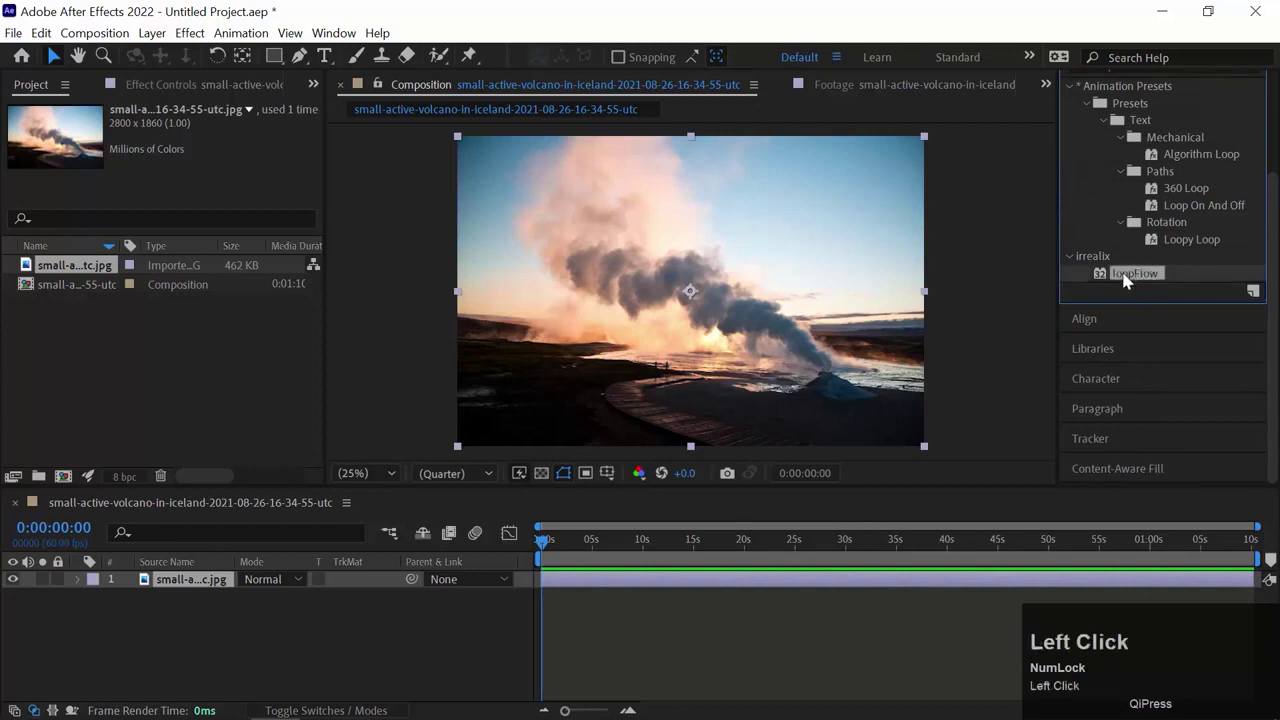
pyautogui.moveTo(1125, 280); pyautogui.dragTo(900, 335)
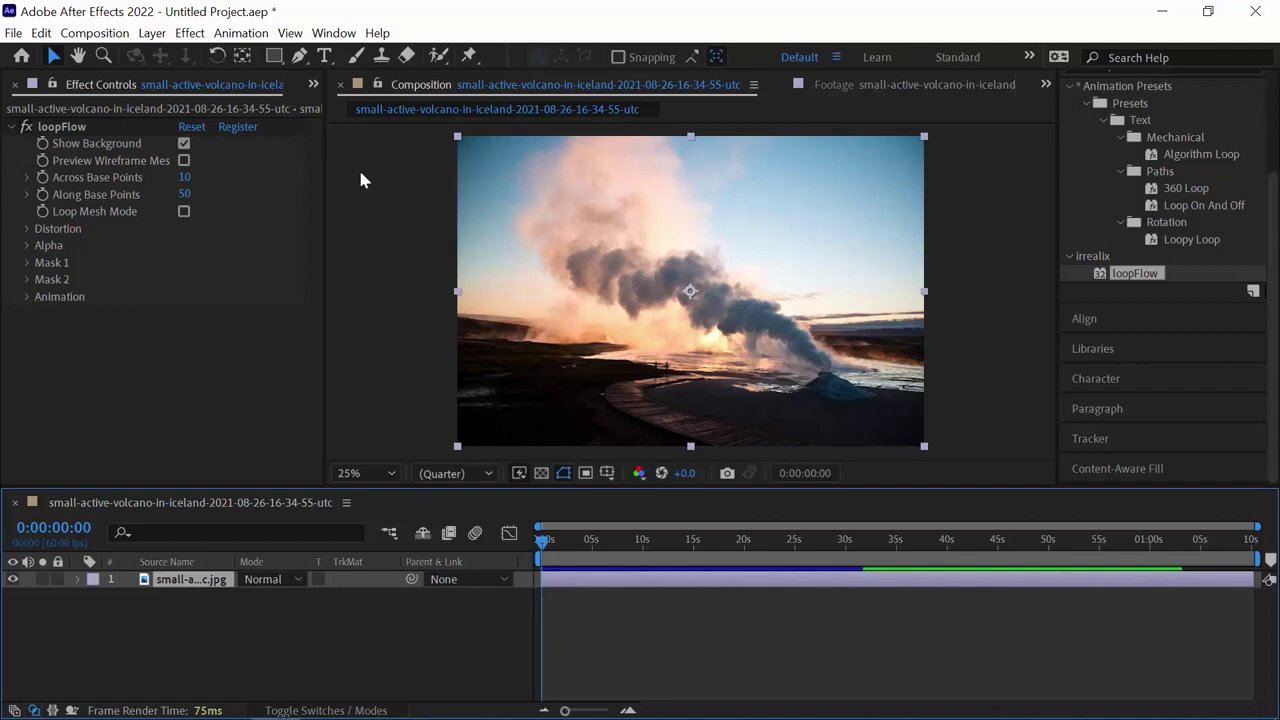
# Draw an open curved mask path with the Pen tool along the smoke plume's upper edge, starting at the crater
pyautogui.click(993, 232)
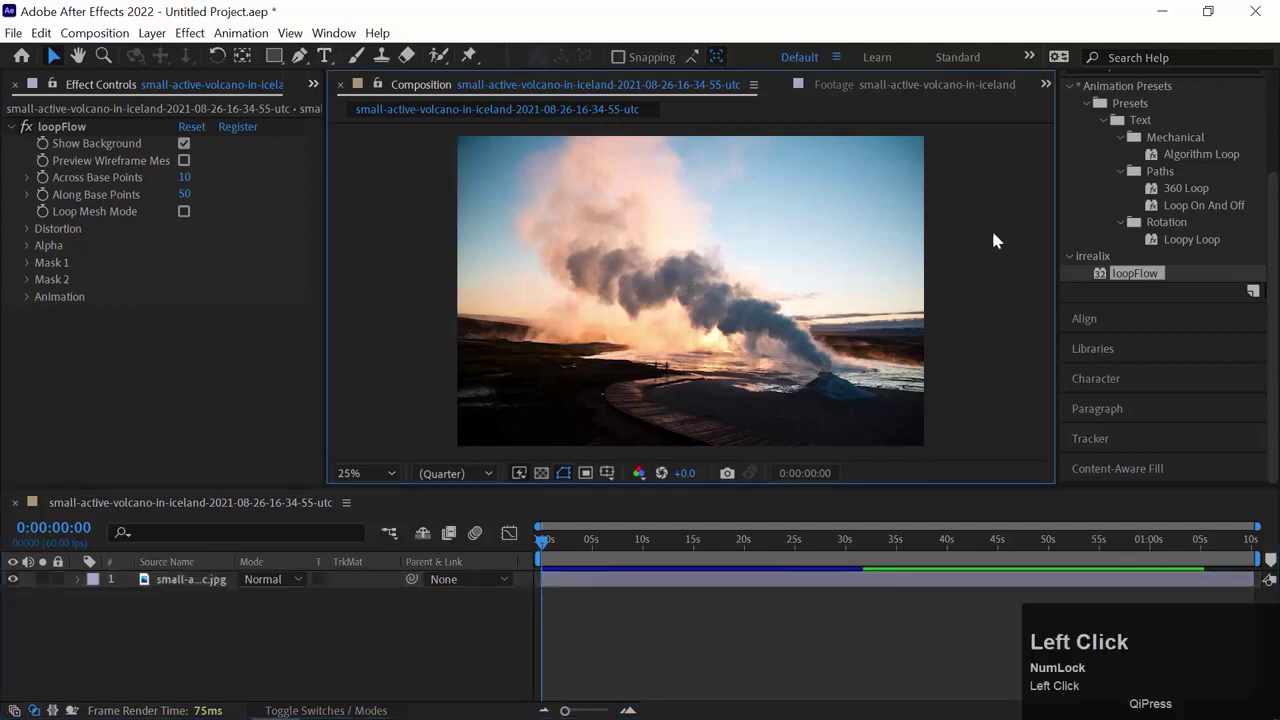
pyautogui.scroll(4, 993, 234)
pyautogui.press('`')
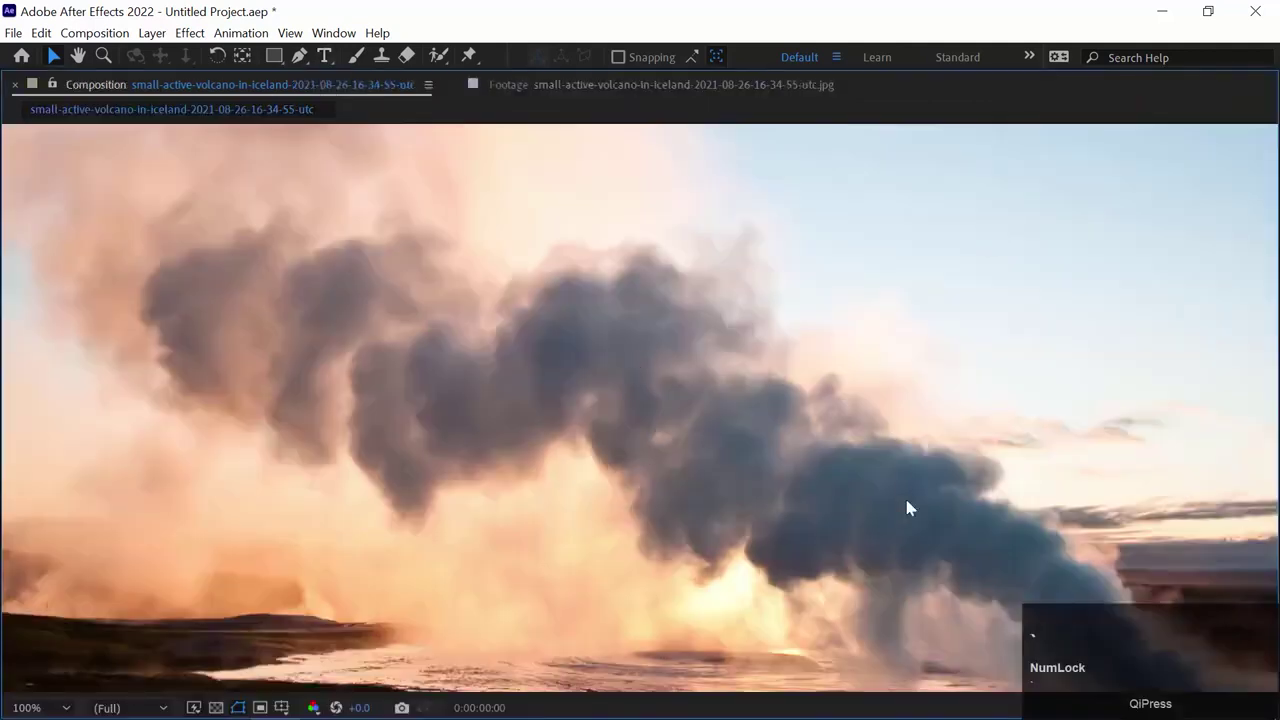
pyautogui.moveTo(853, 490); pyautogui.dragTo(396, 347)
pyautogui.press('space')
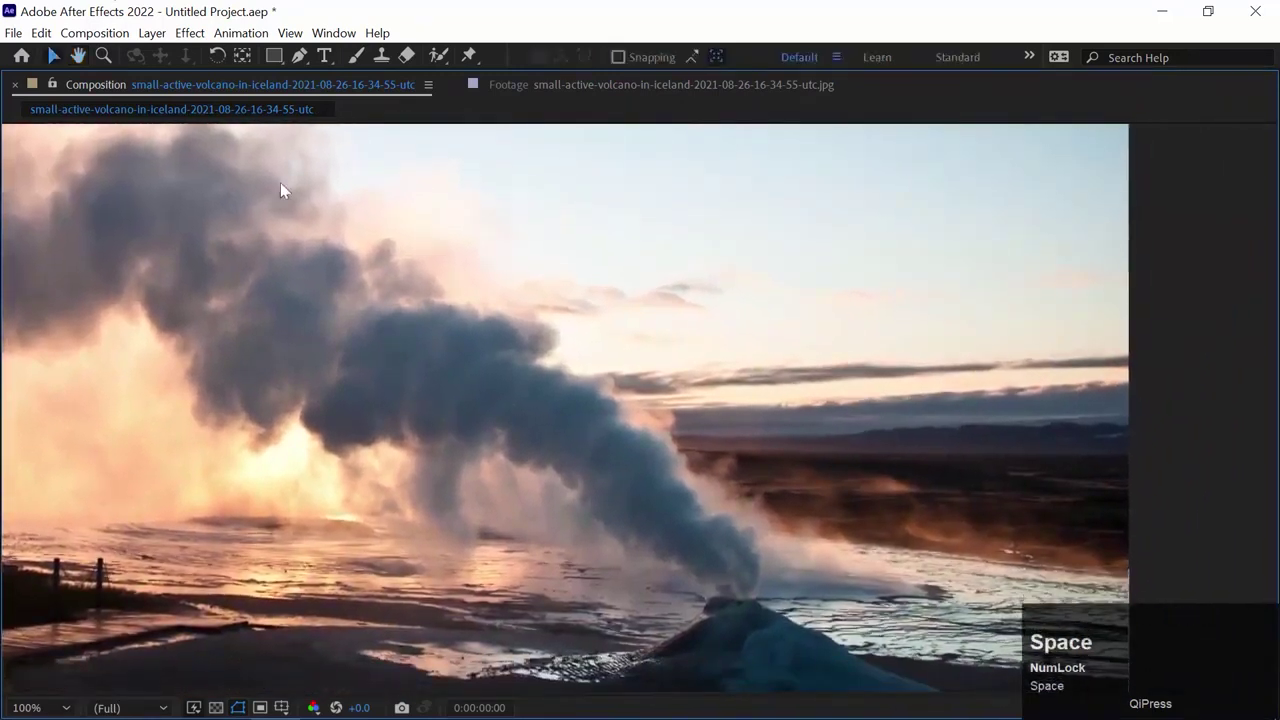
pyautogui.click(299, 55)
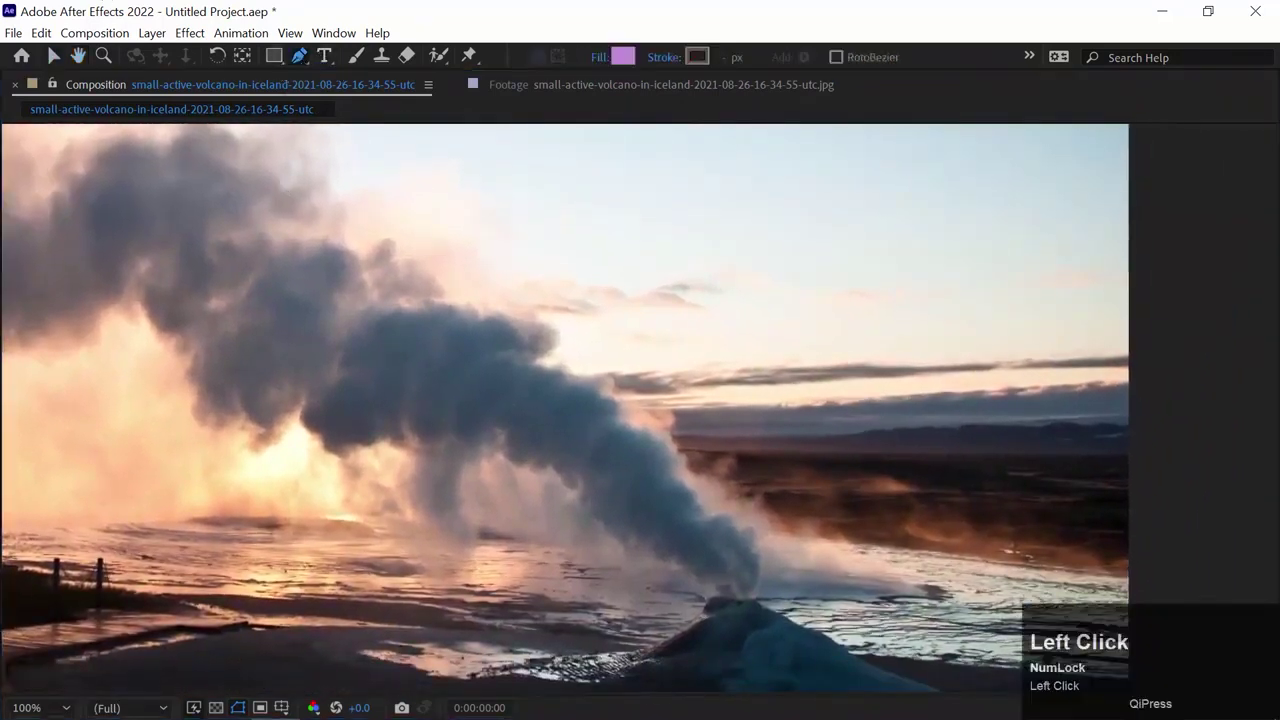
pyautogui.click(764, 598)
pyautogui.moveTo(732, 509); pyautogui.dragTo(681, 481)
pyautogui.moveTo(618, 394); pyautogui.dragTo(598, 382)
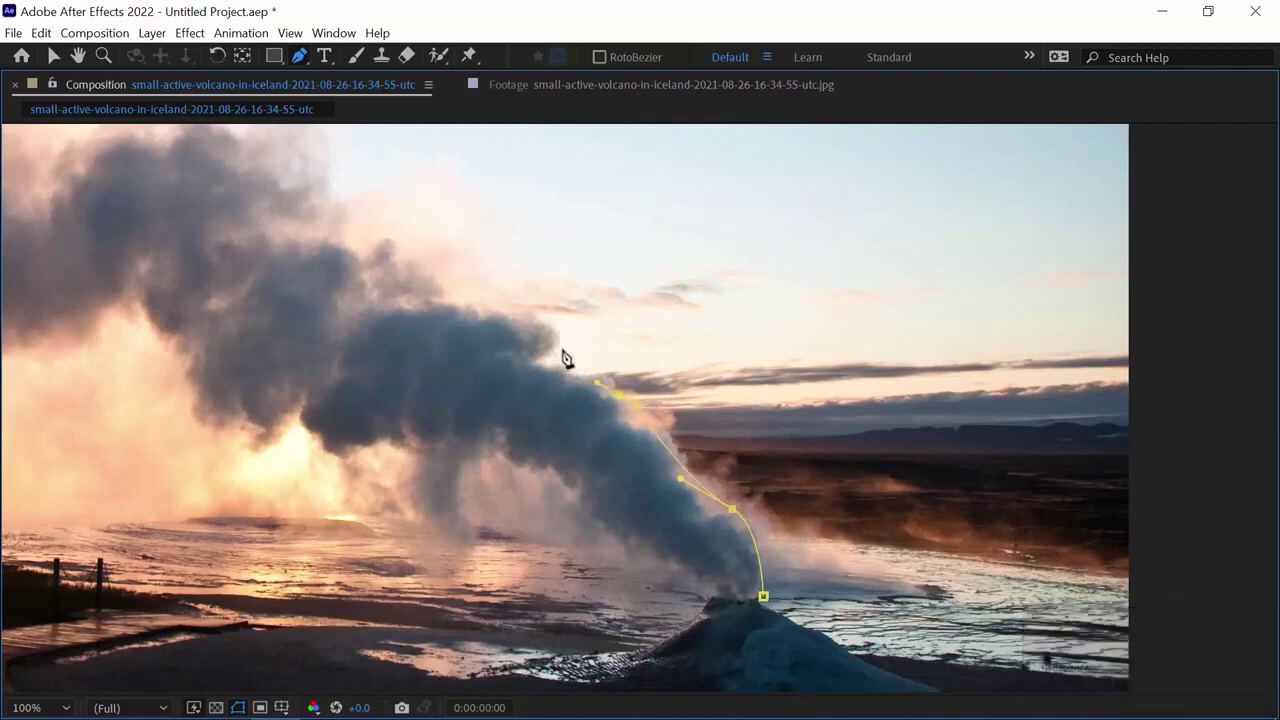
pyautogui.moveTo(510, 318); pyautogui.dragTo(414, 300)
pyautogui.press('space')
pyautogui.moveTo(437, 346); pyautogui.dragTo(550, 436)
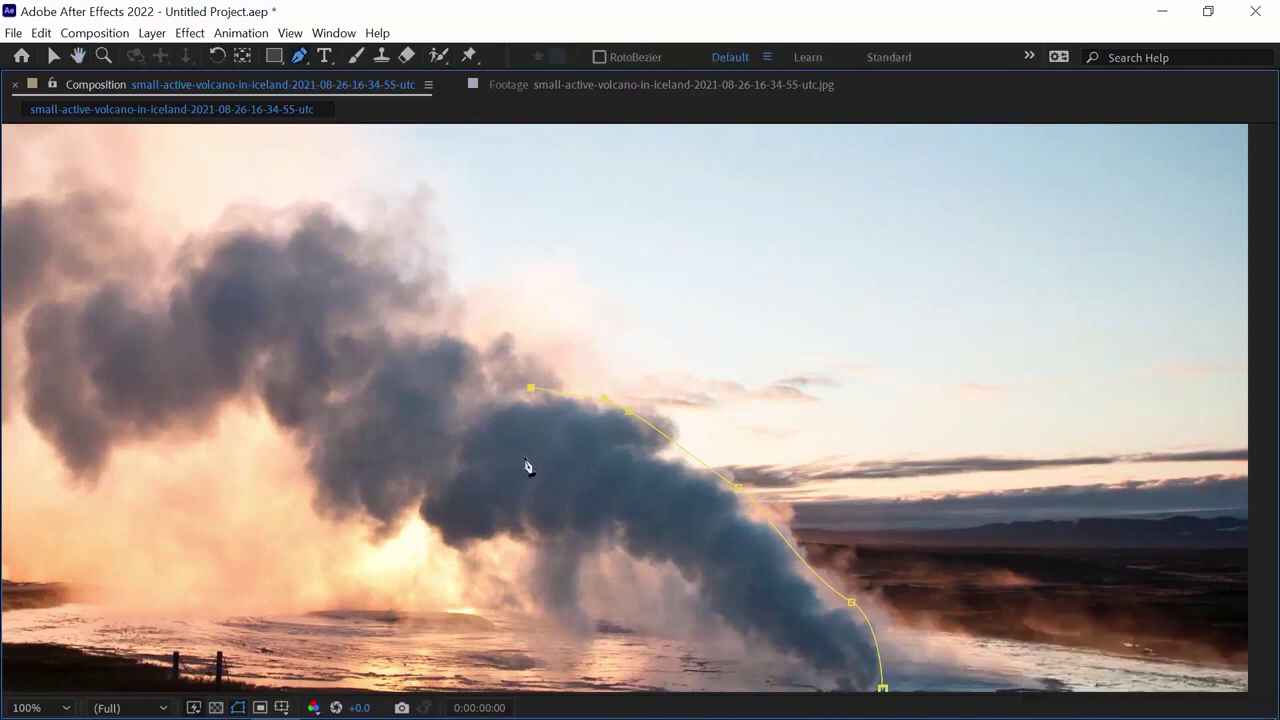
pyautogui.press('space')
pyautogui.moveTo(717, 514); pyautogui.dragTo(686, 400)
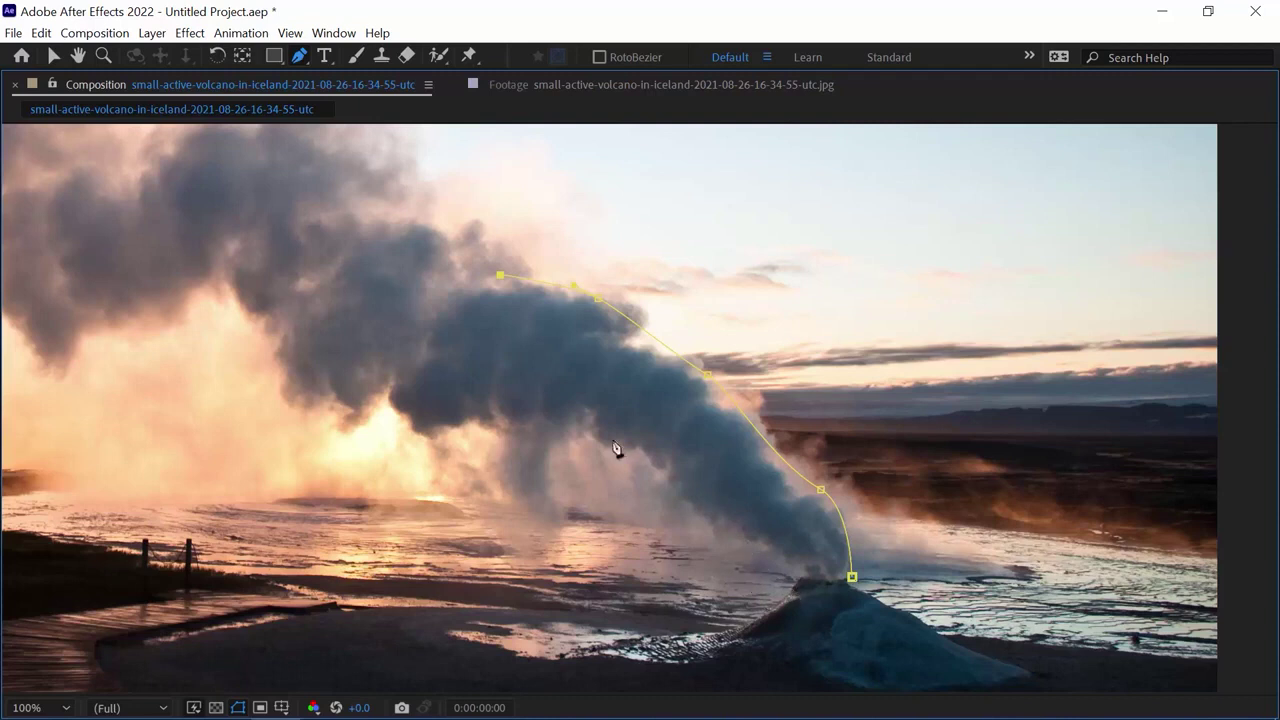
# Undo the extra mask point placed beside the crater and end the open path by deselecting the image layer
pyautogui.click(789, 583)
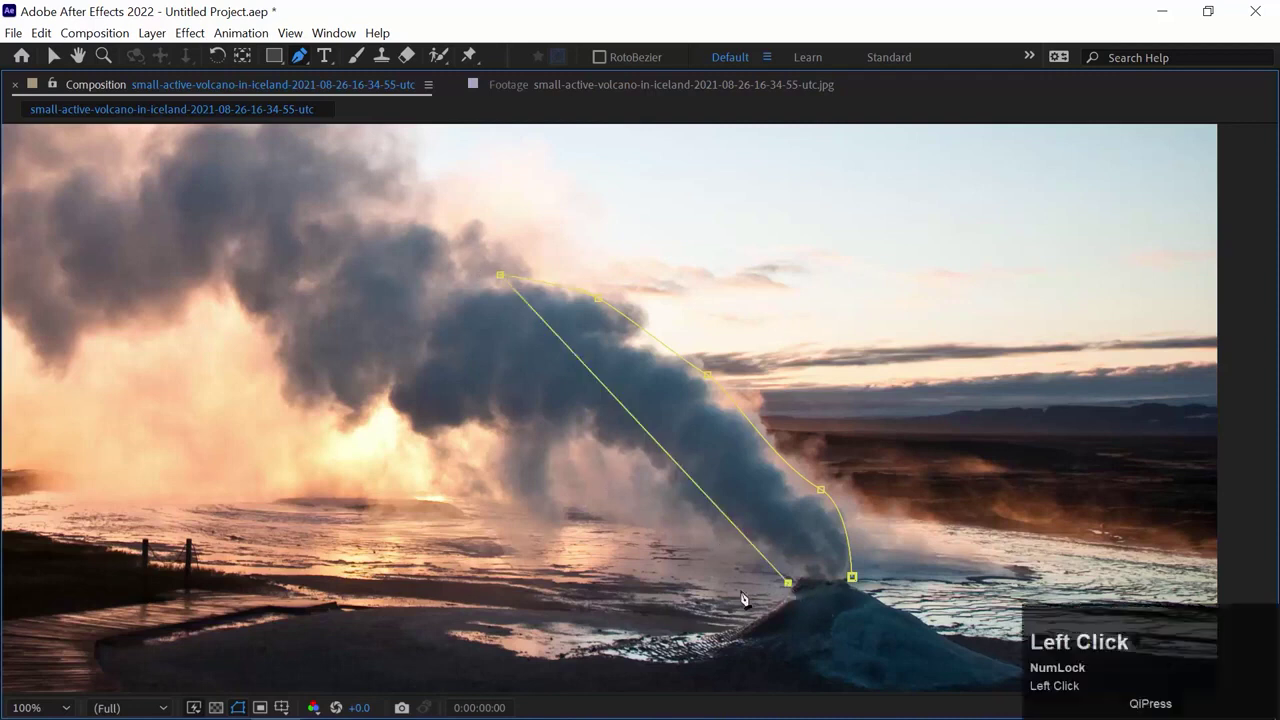
pyautogui.hotkey('ctrl', 'z')
pyautogui.press('`')
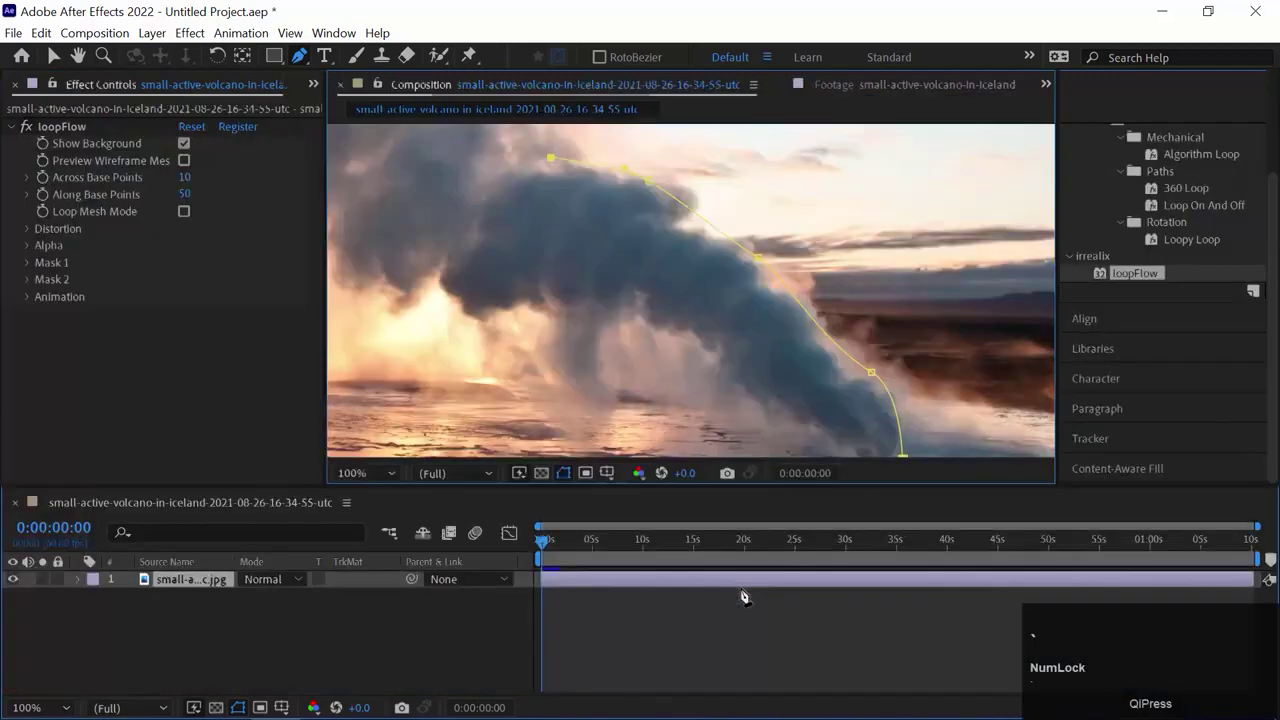
pyautogui.click(195, 614)
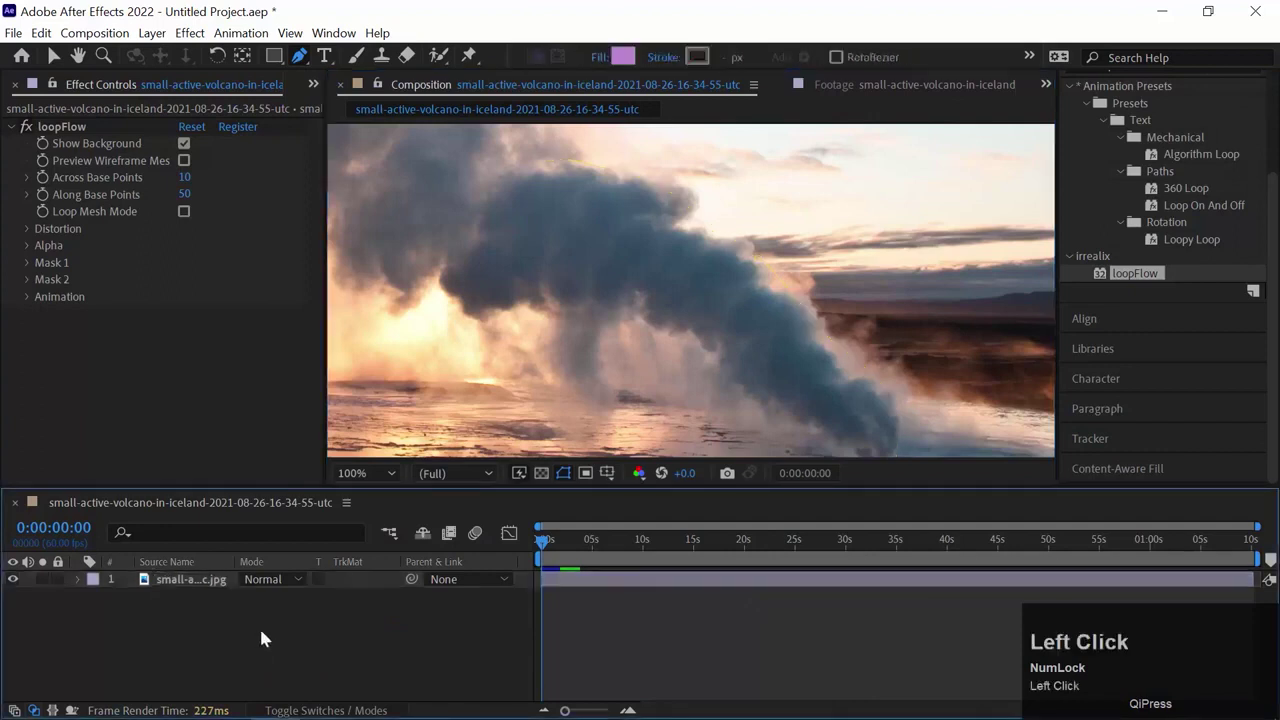
# Draw a second open curved mask path with the Pen tool along the smoke plume's lower edge, starting at the crater
pyautogui.click(205, 586)
pyautogui.press('space')
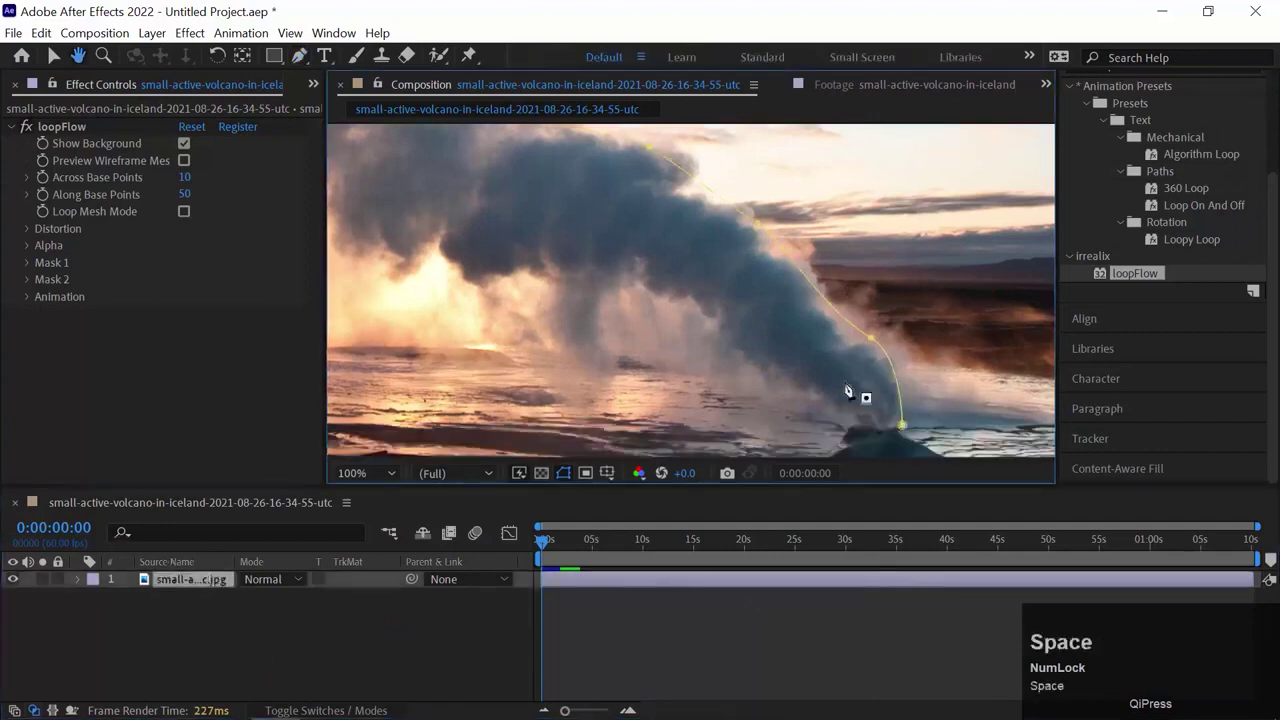
pyautogui.moveTo(847, 430); pyautogui.dragTo(769, 362)
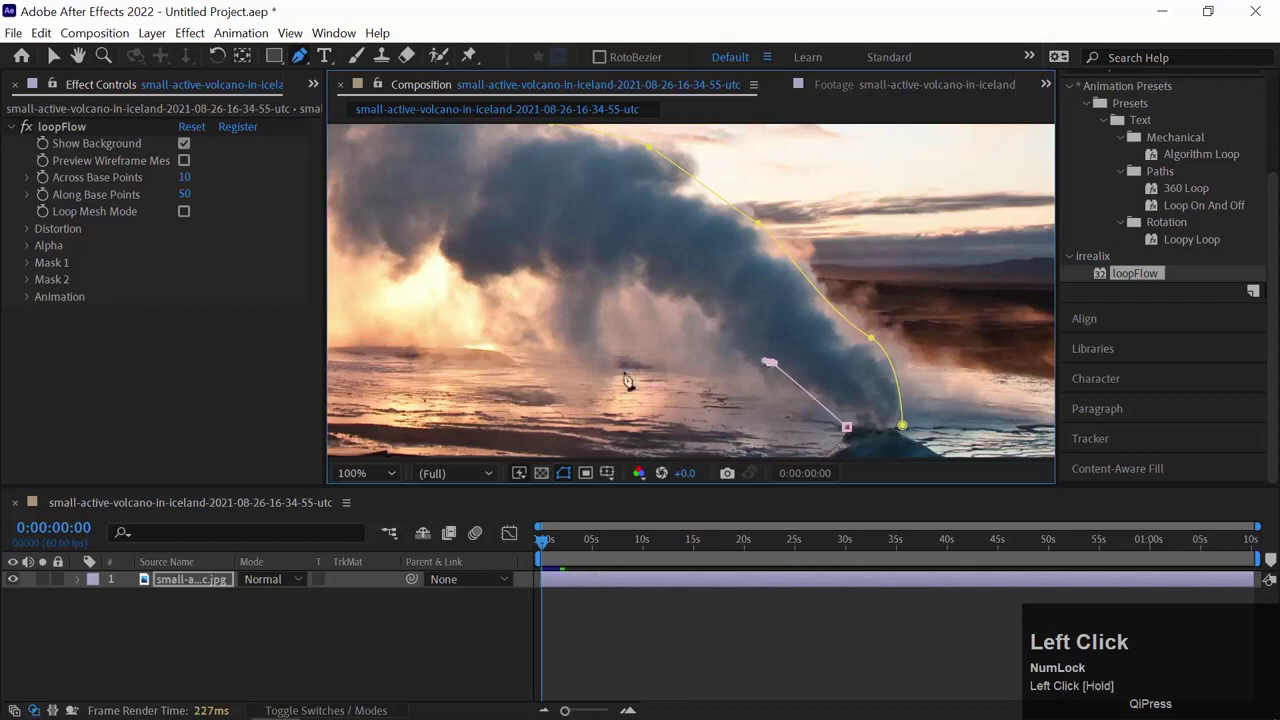
pyautogui.click(80, 580)
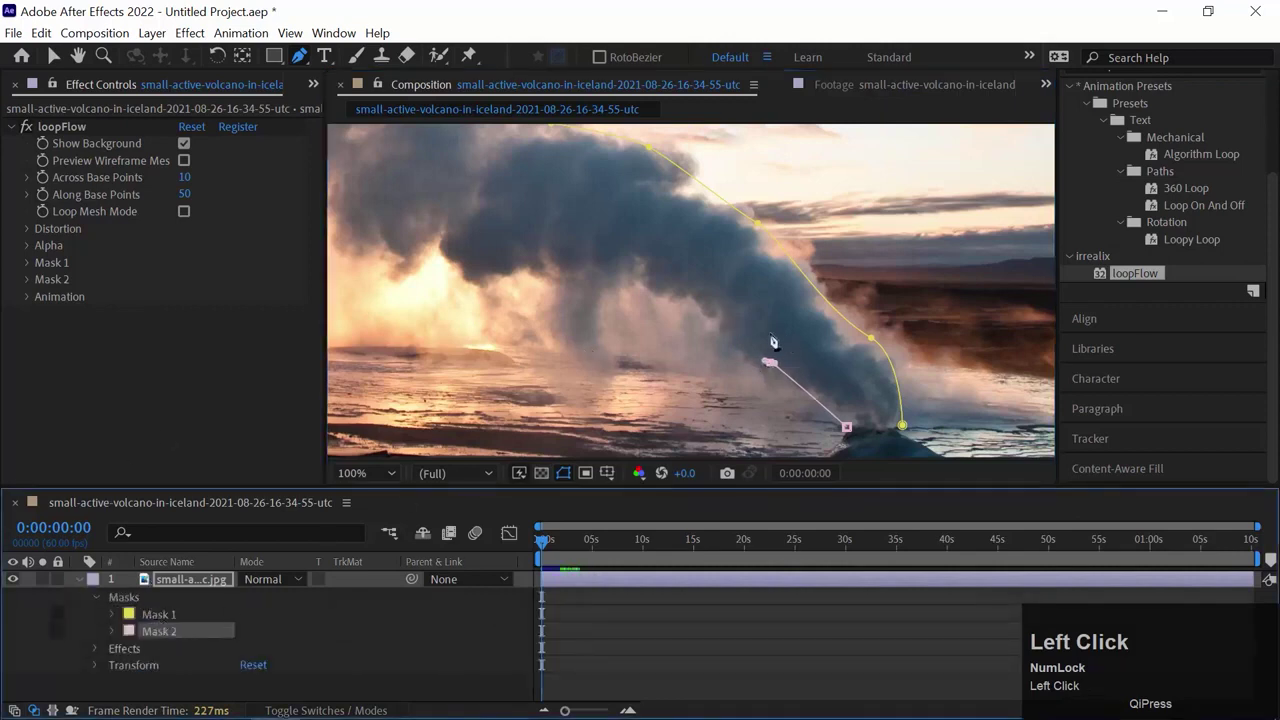
pyautogui.press('space')
pyautogui.moveTo(812, 353); pyautogui.dragTo(738, 374)
pyautogui.click(683, 334)
pyautogui.click(482, 323)
pyautogui.click(450, 263)
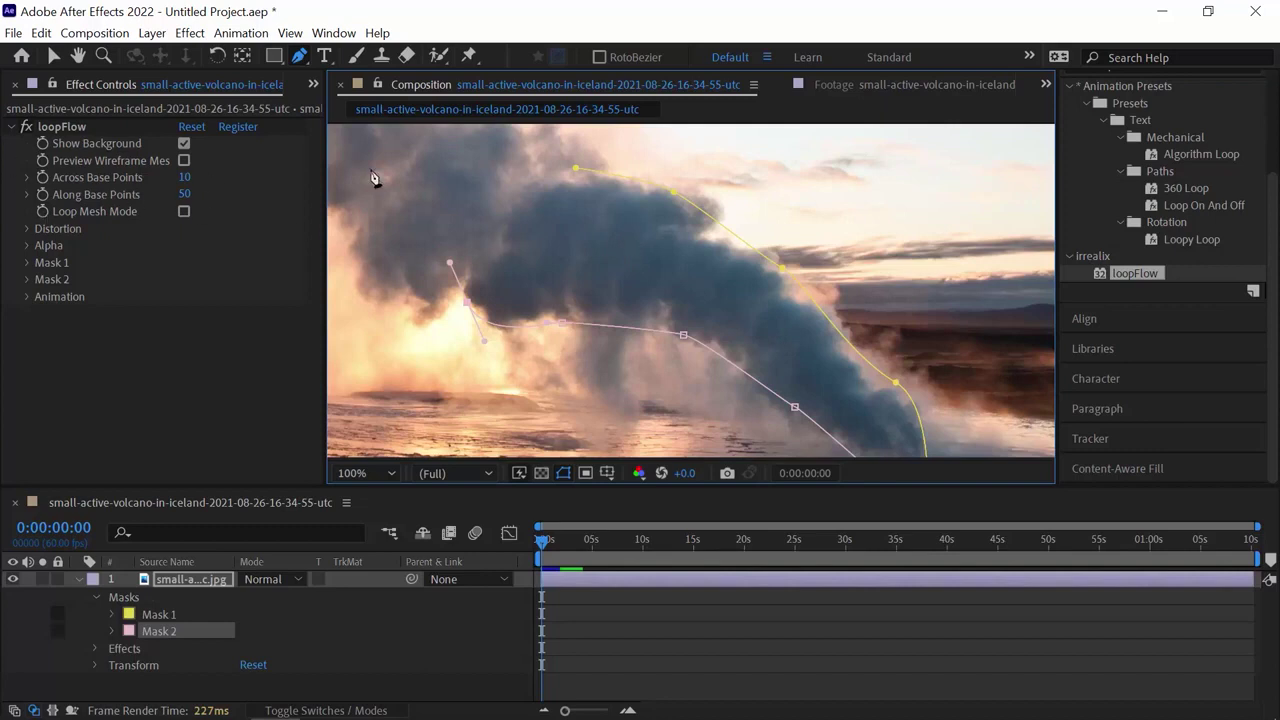
# Assign Mask 1 and Mask 2 to the matching mask settings of the loopFlow effect
pyautogui.click(29, 261)
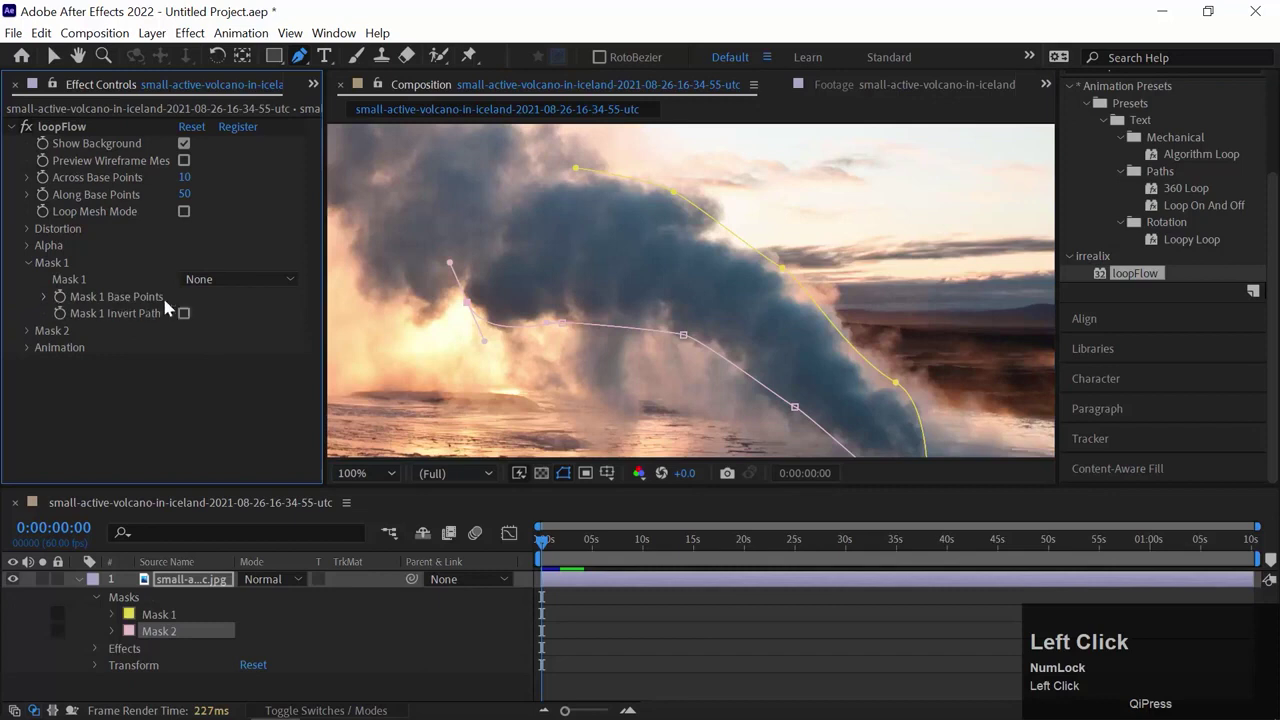
pyautogui.click(268, 283)
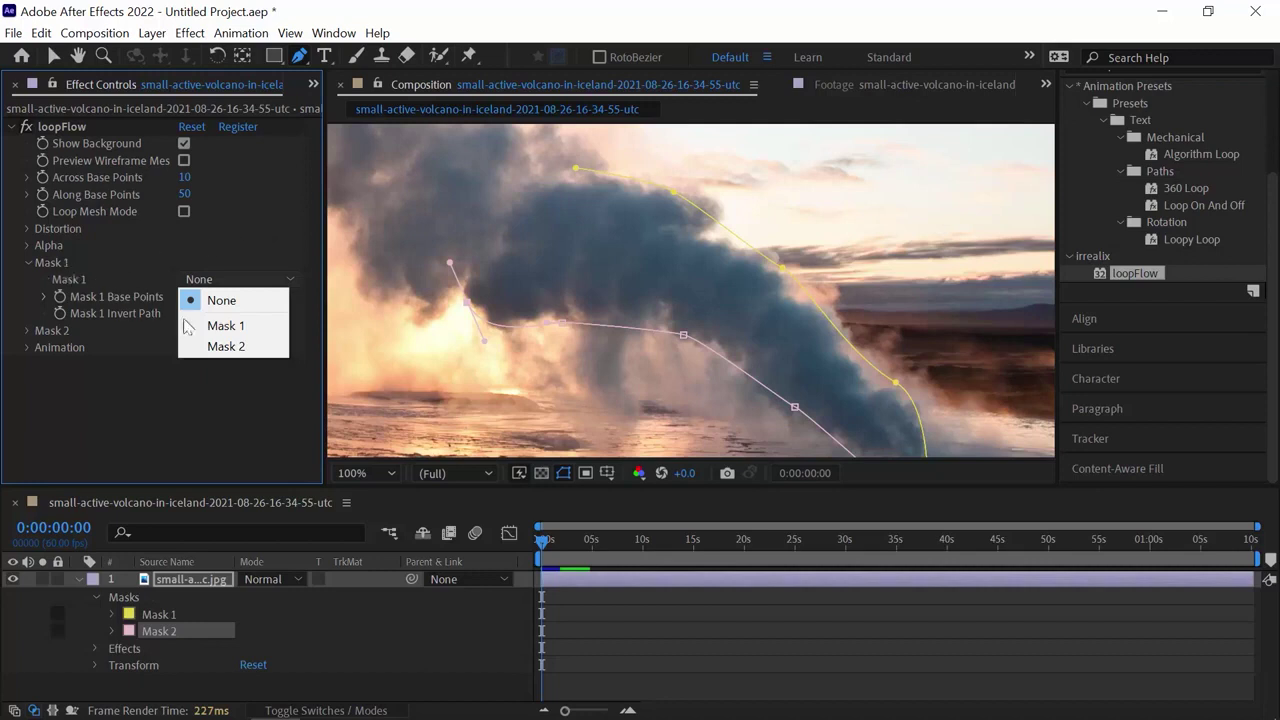
pyautogui.click(240, 328)
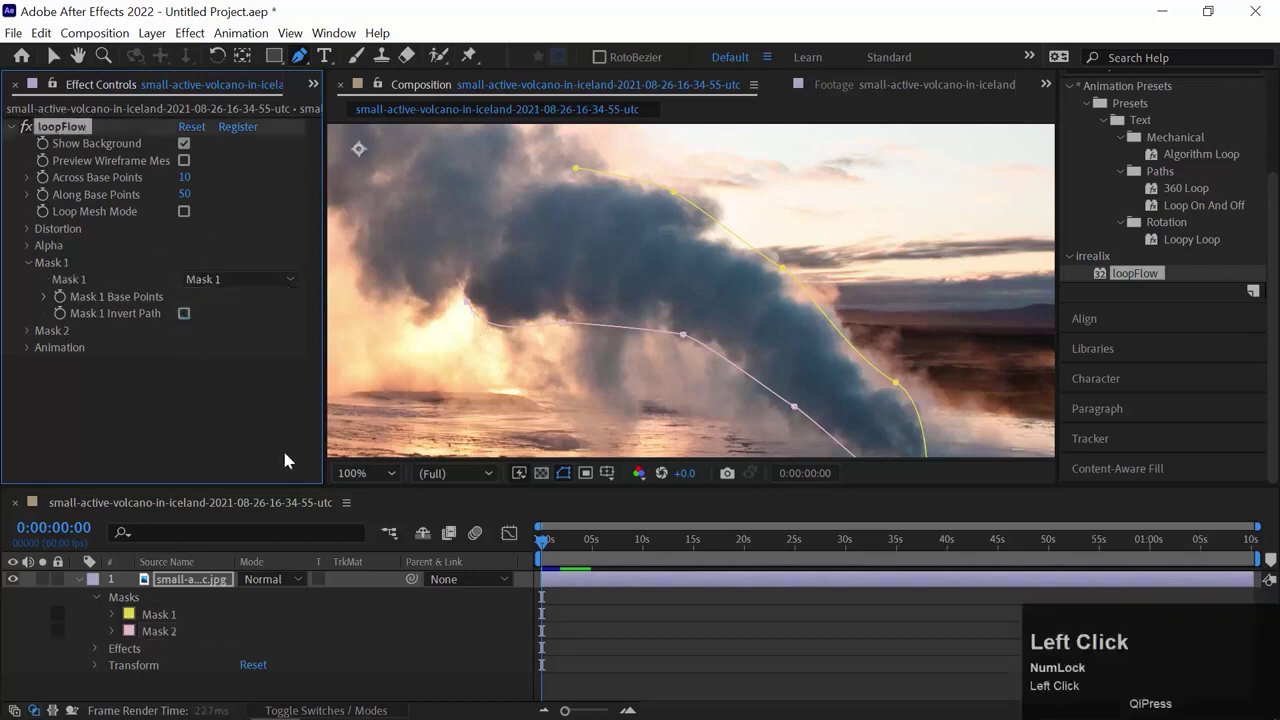
pyautogui.click(25, 330)
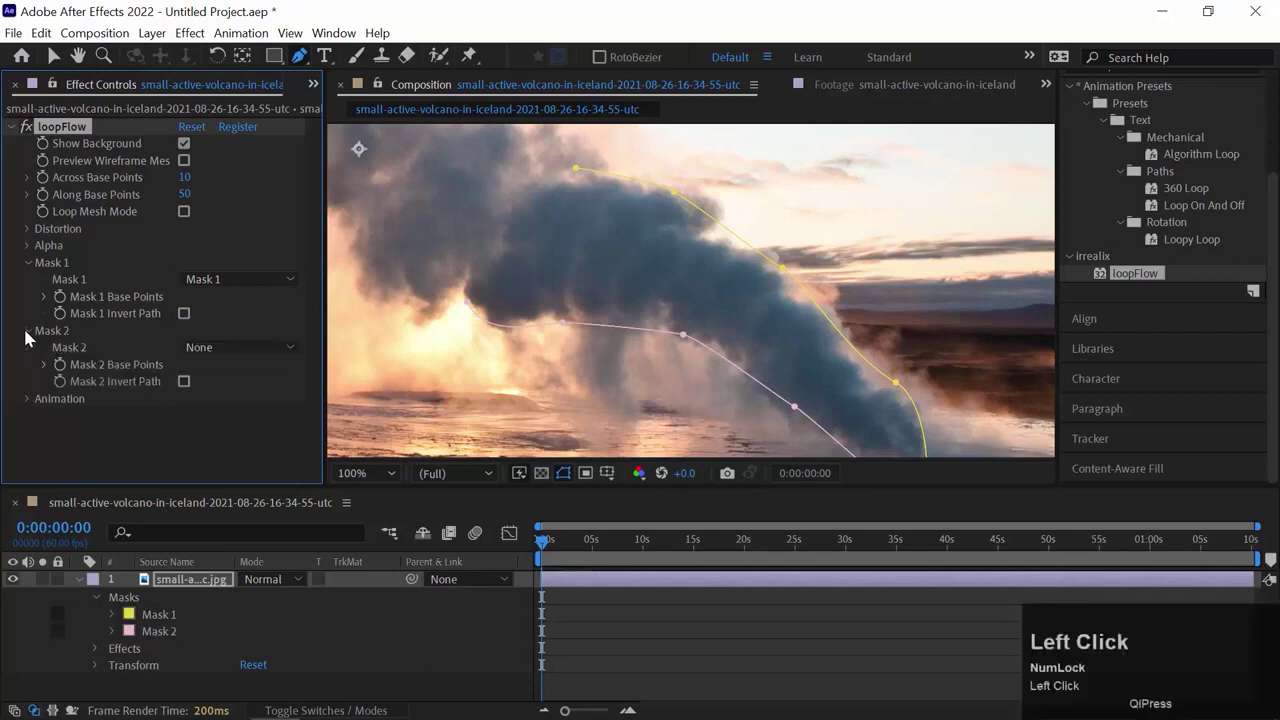
pyautogui.click(271, 350)
pyautogui.click(250, 414)
# Fit the whole composition in the viewer at up to 100% and play a preview of the smoke animation
pyautogui.click(362, 473)
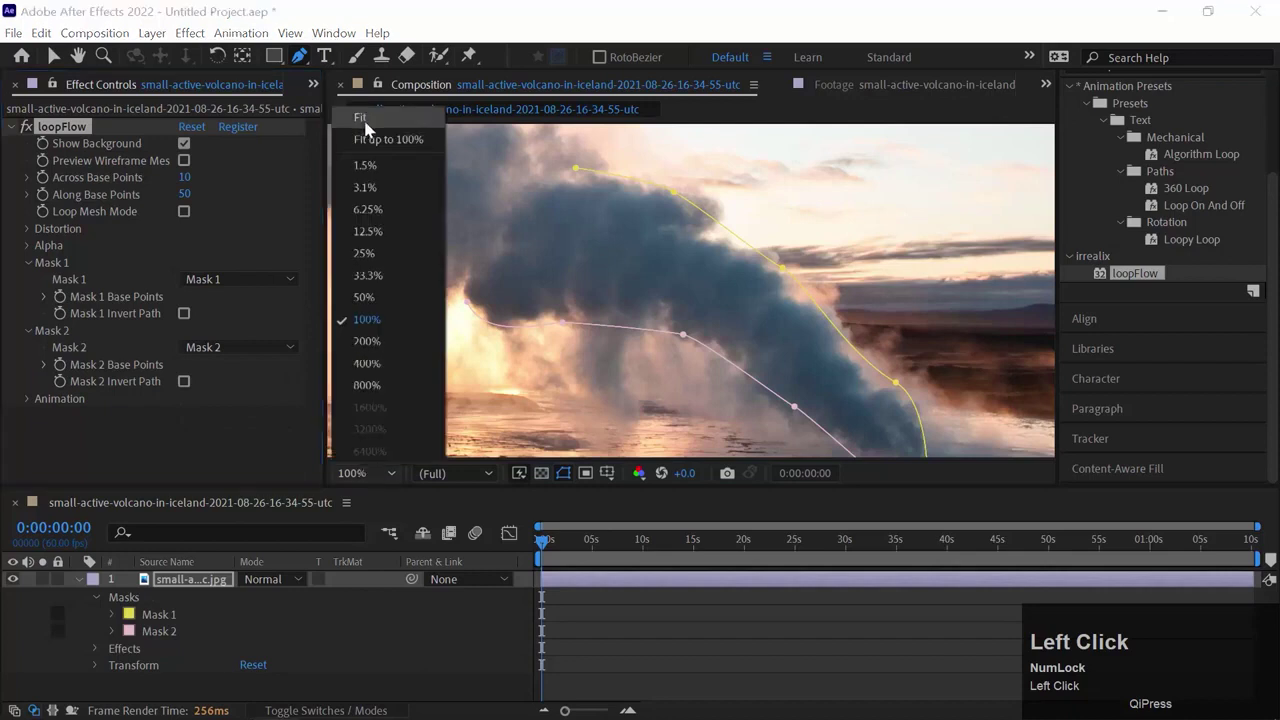
pyautogui.click(370, 139)
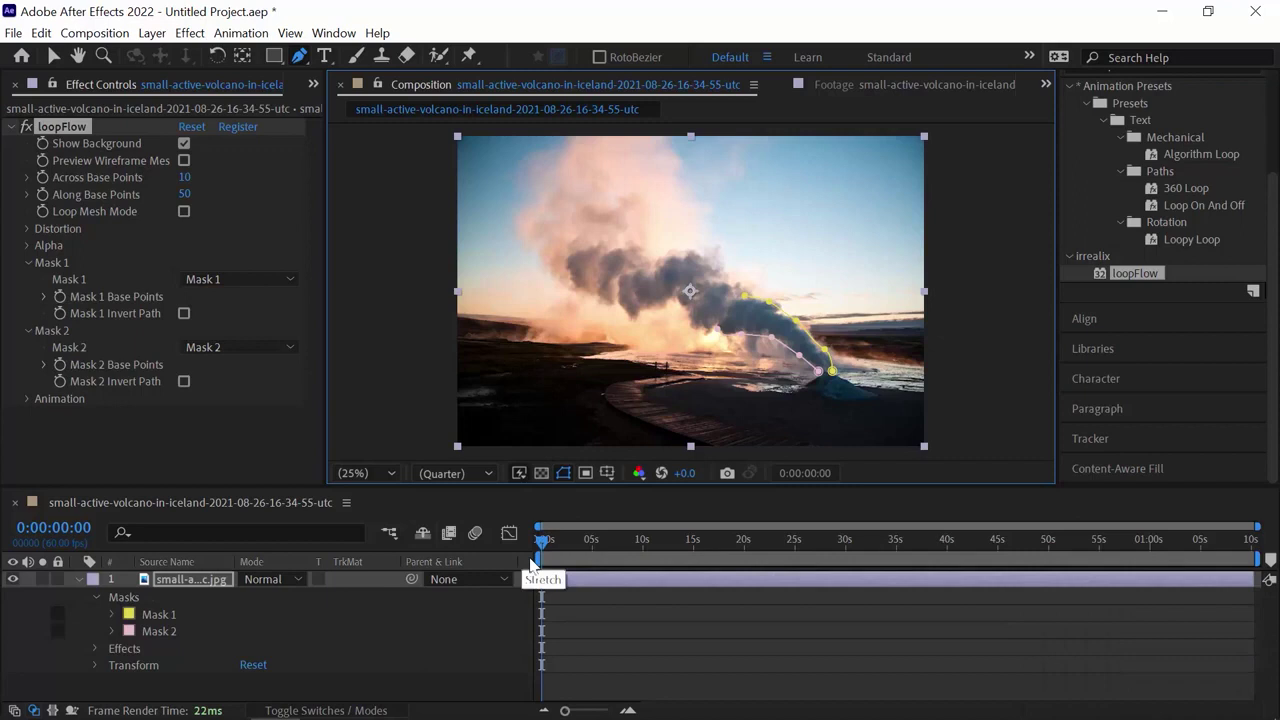
pyautogui.press('space')
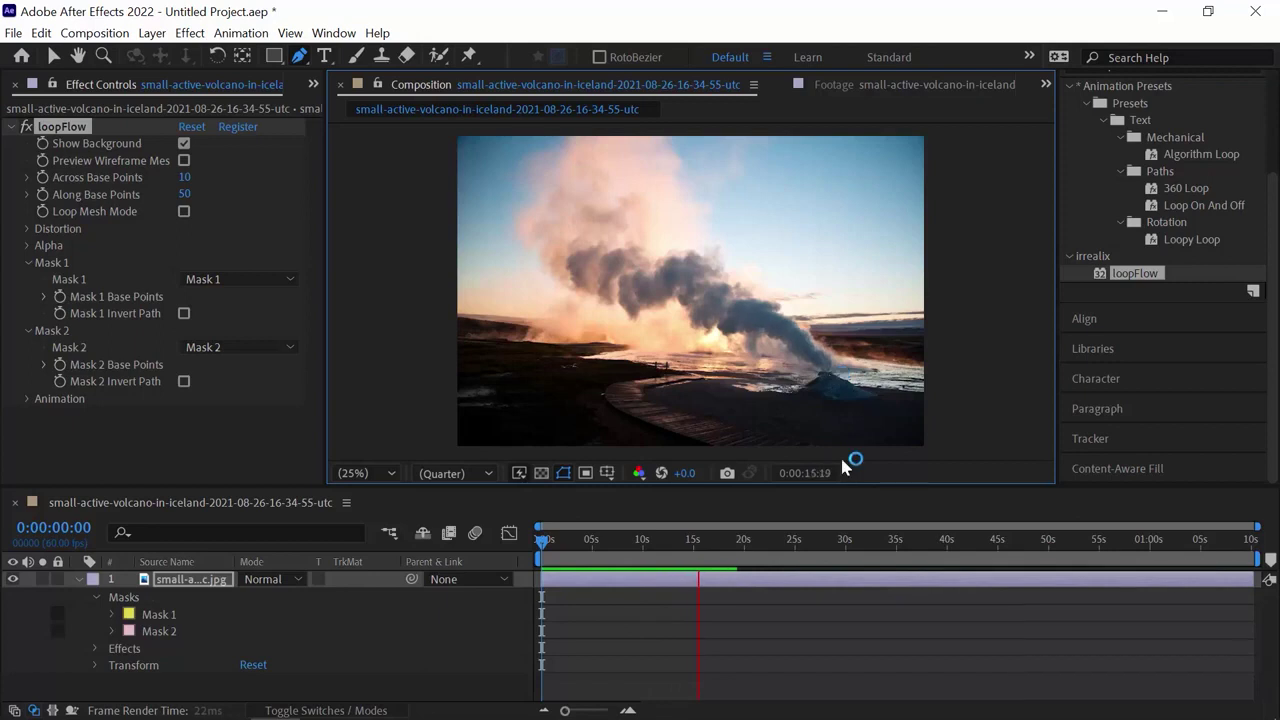
pyautogui.press('space')
# Examine the smoke motion around the crater by playing the animation from the start at 100% zoom in a maximized composition viewer
pyautogui.hotkey('ctrl', '=')
pyautogui.hotkey('ctrl', '=')
pyautogui.hotkey('ctrl', '=')
pyautogui.press('space')
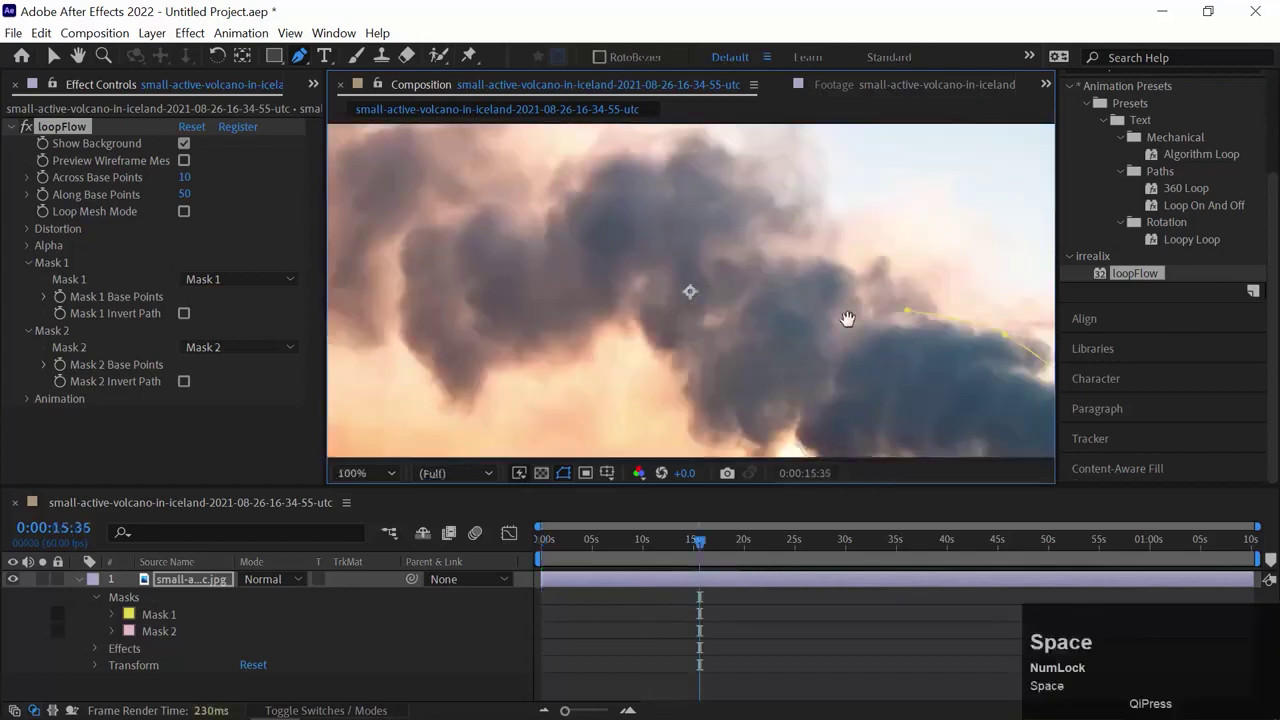
pyautogui.moveTo(905, 330); pyautogui.dragTo(466, 78)
pyautogui.press('`')
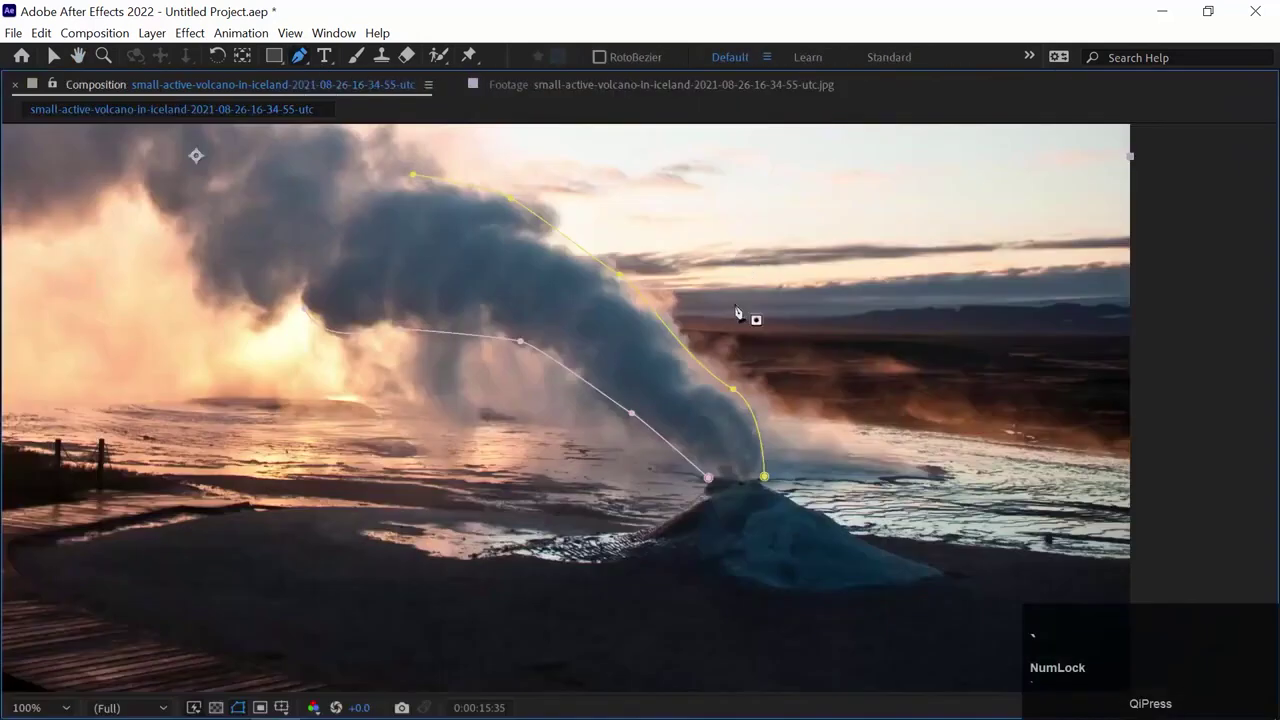
pyautogui.press('Home')
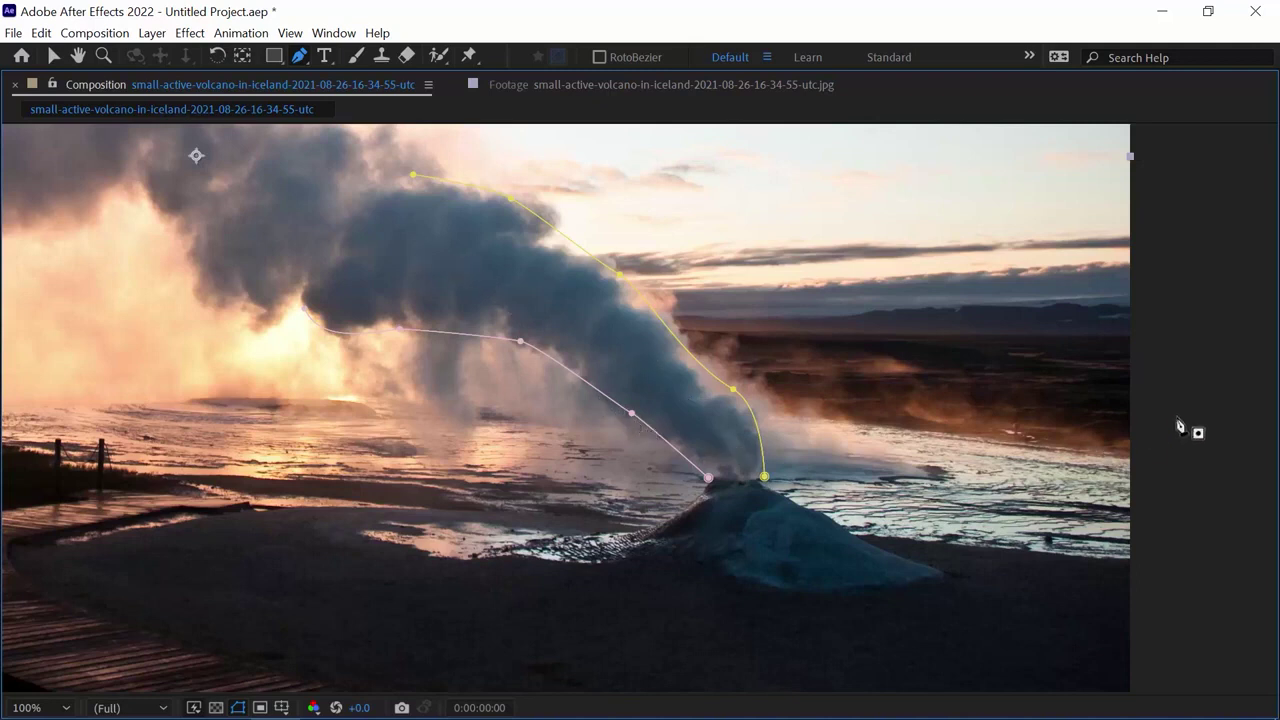
pyautogui.press('space')
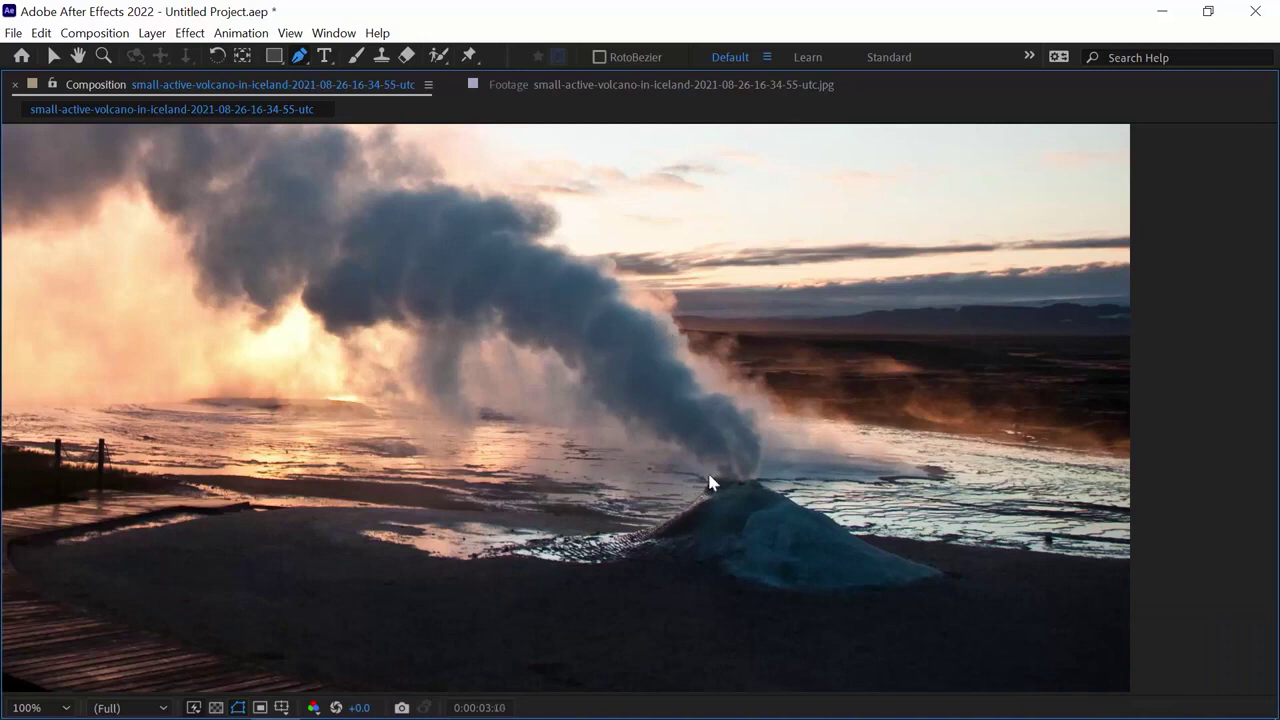
pyautogui.press('space')
pyautogui.press('`')
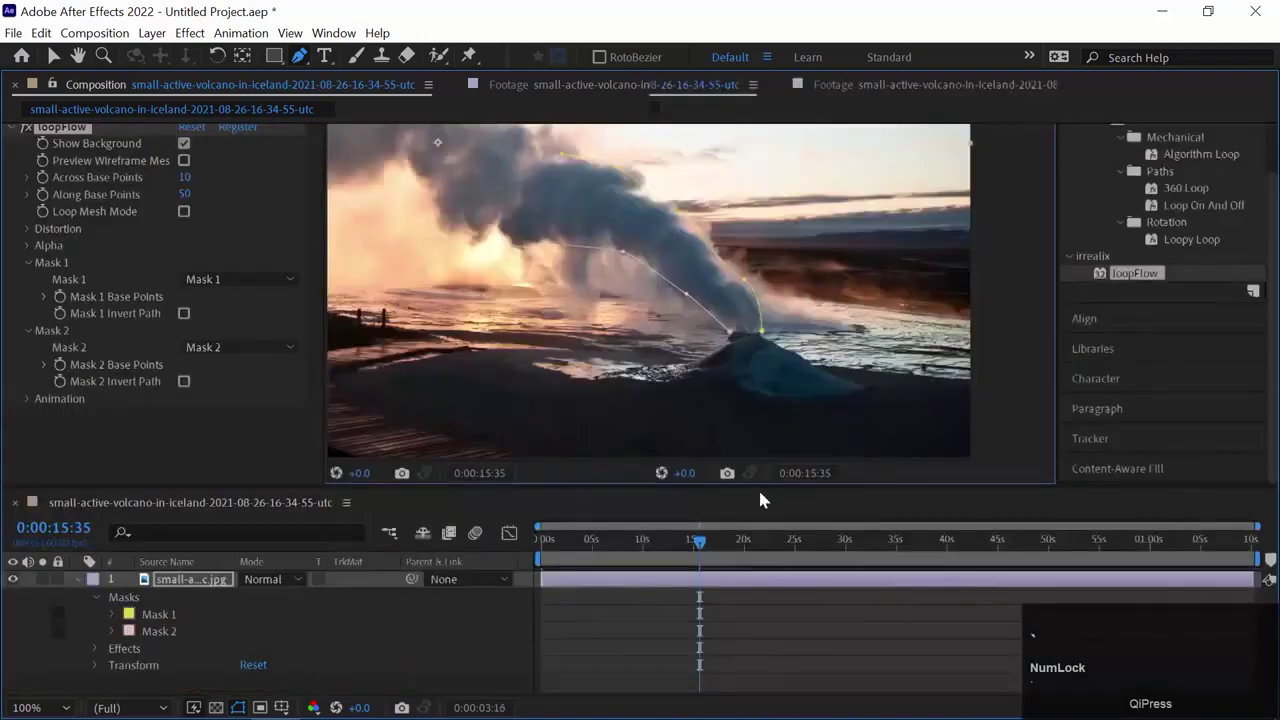
# Replay the smoke animation from the start and view it at 50% zoom
pyautogui.moveTo(562, 558); pyautogui.dragTo(541, 558)
pyautogui.press('space')
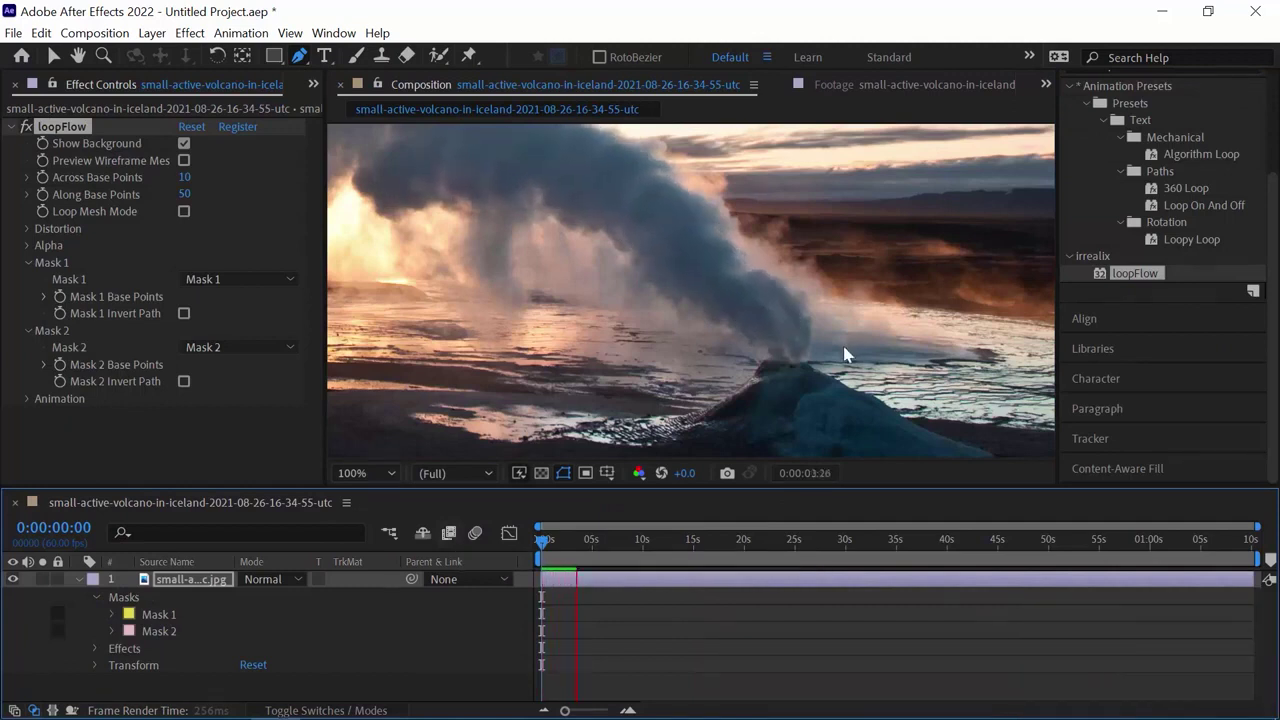
pyautogui.hotkey('ctrl', '-')
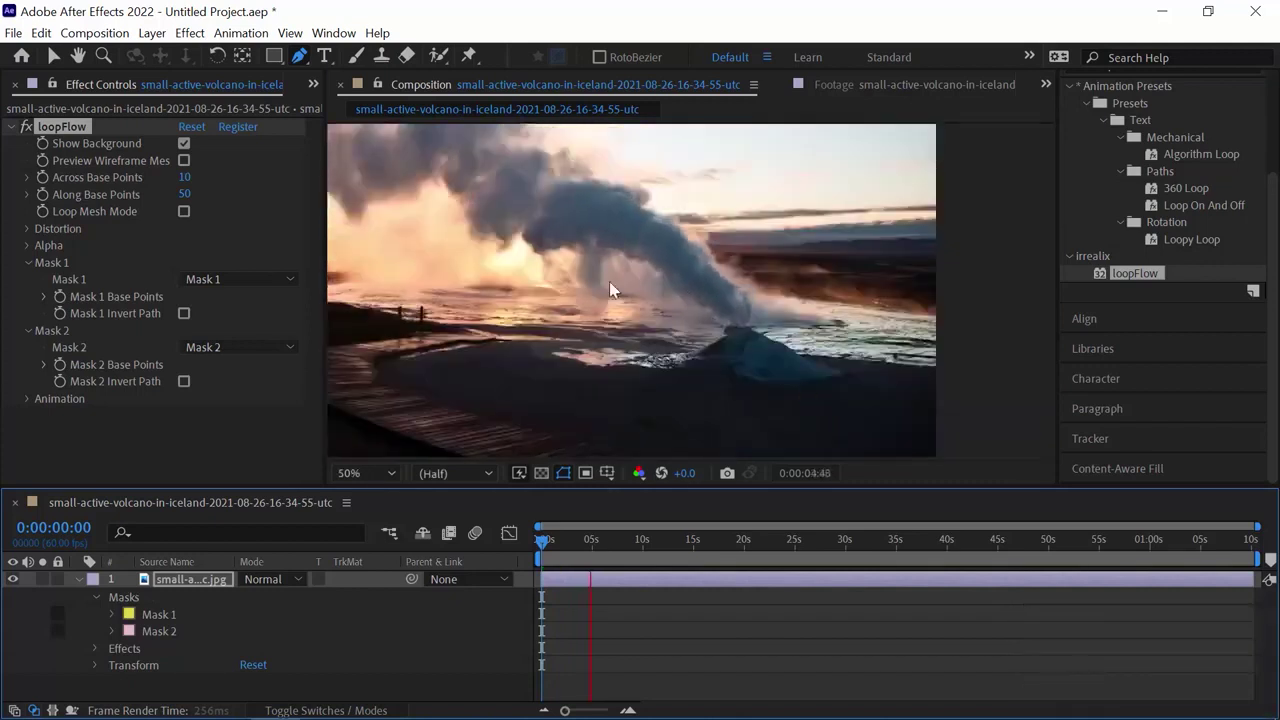
pyautogui.press('space')
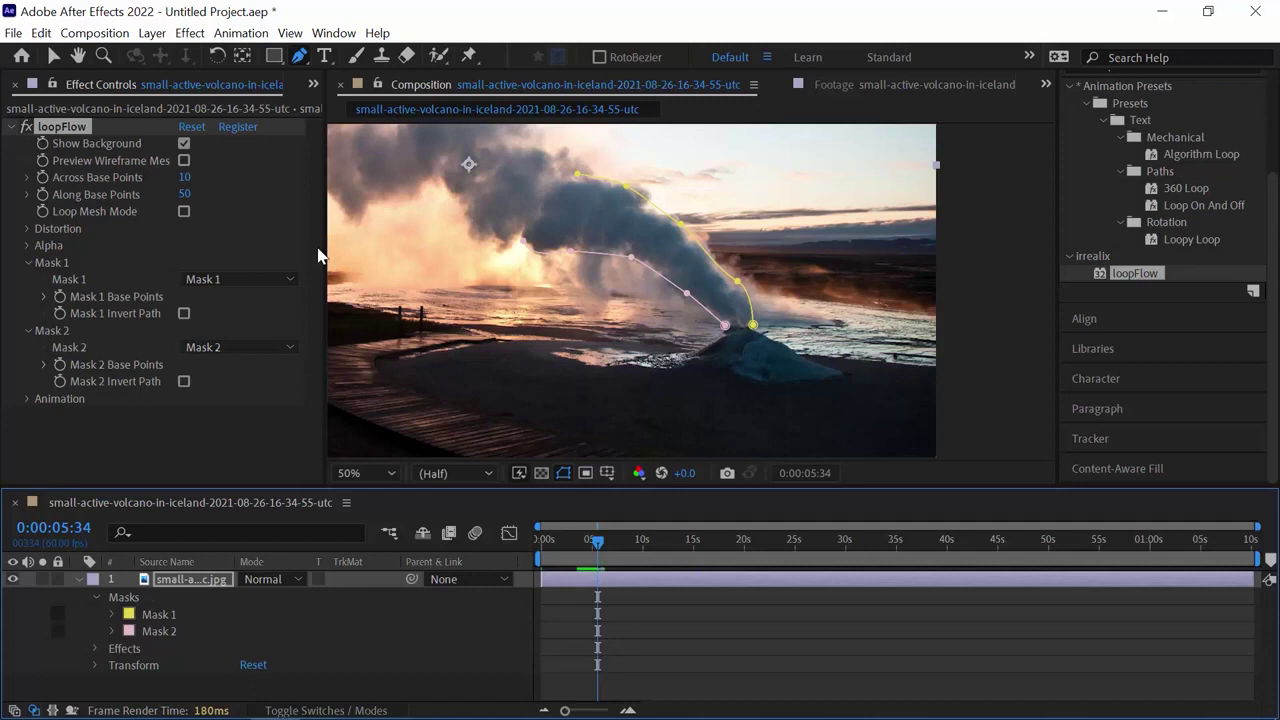
# Collapse the Mask 1 and Mask 2 settings of loopFlow and expand its Animation settings
pyautogui.click(28, 263)
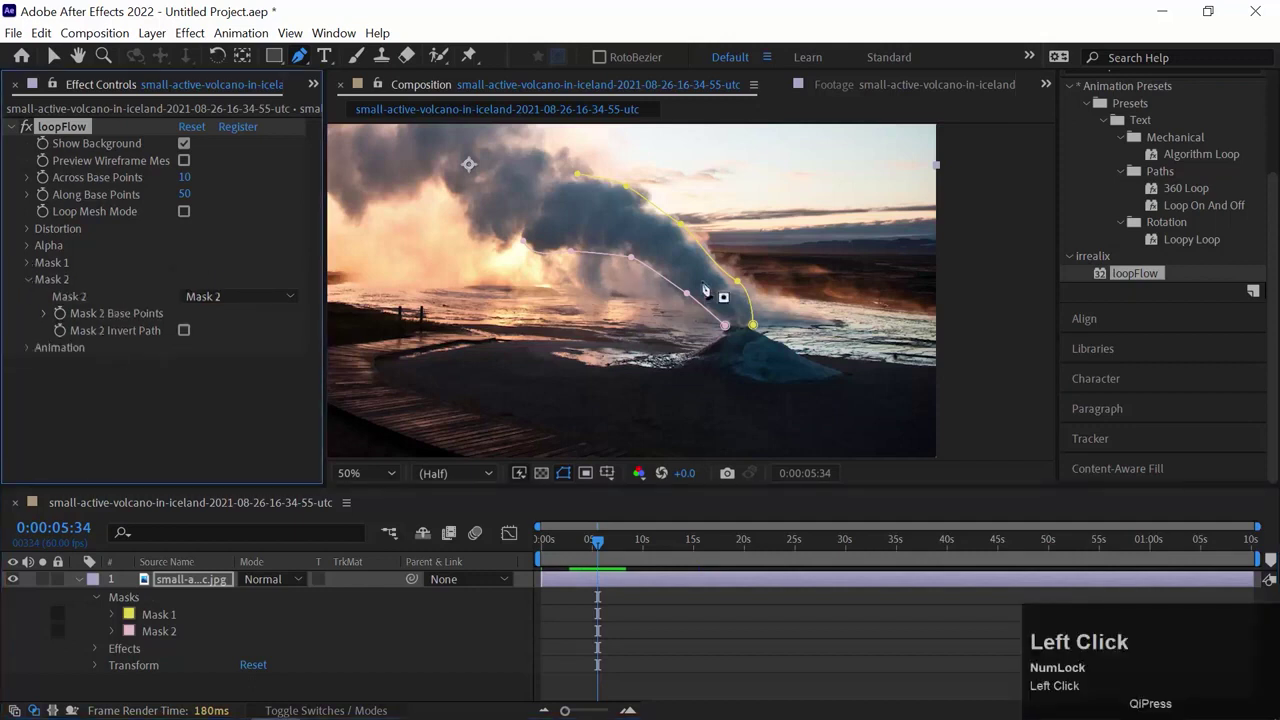
pyautogui.click(26, 278)
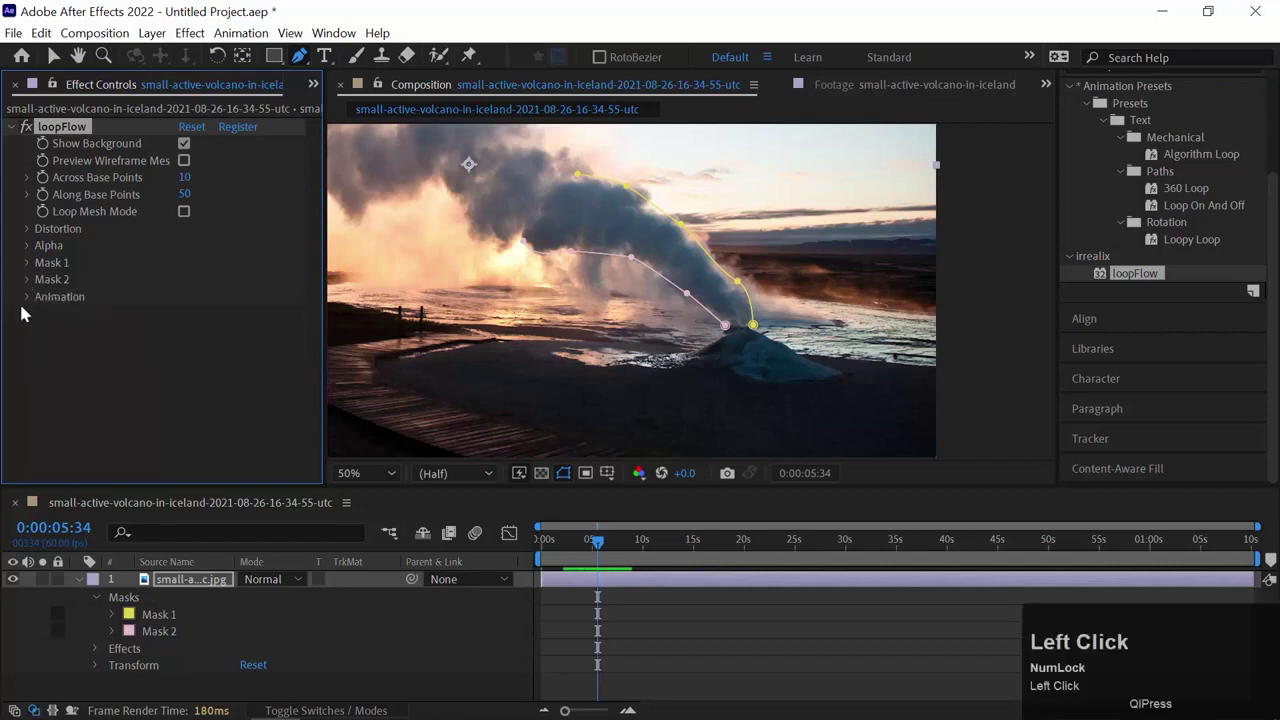
pyautogui.click(27, 297)
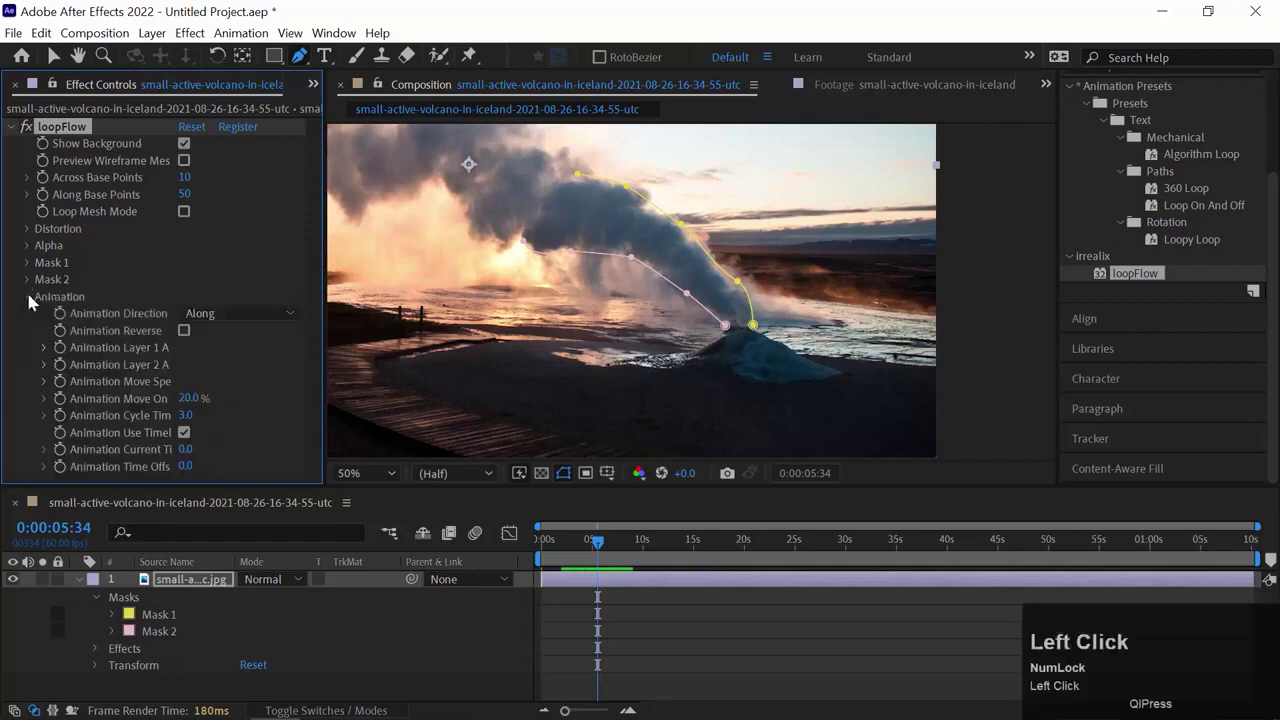
# Try the Across option for loopFlow's Animation Direction and preview the smoke motion from the start
pyautogui.click(263, 312)
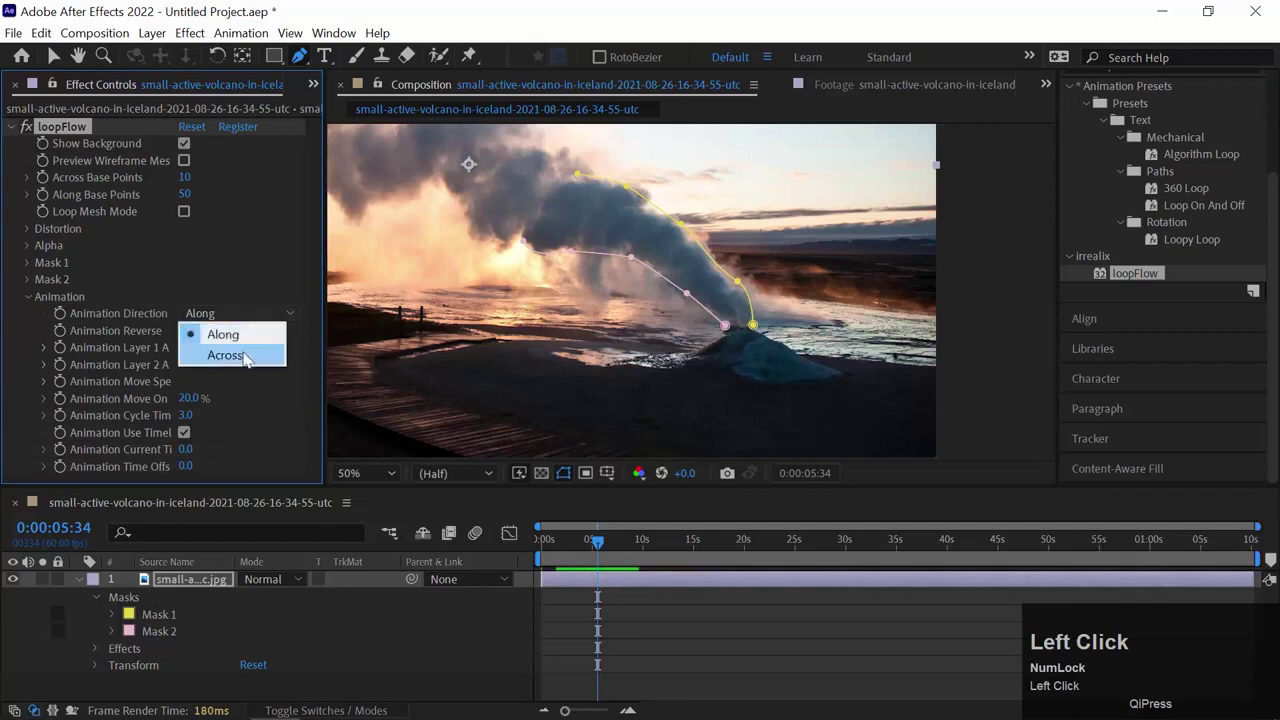
pyautogui.click(245, 357)
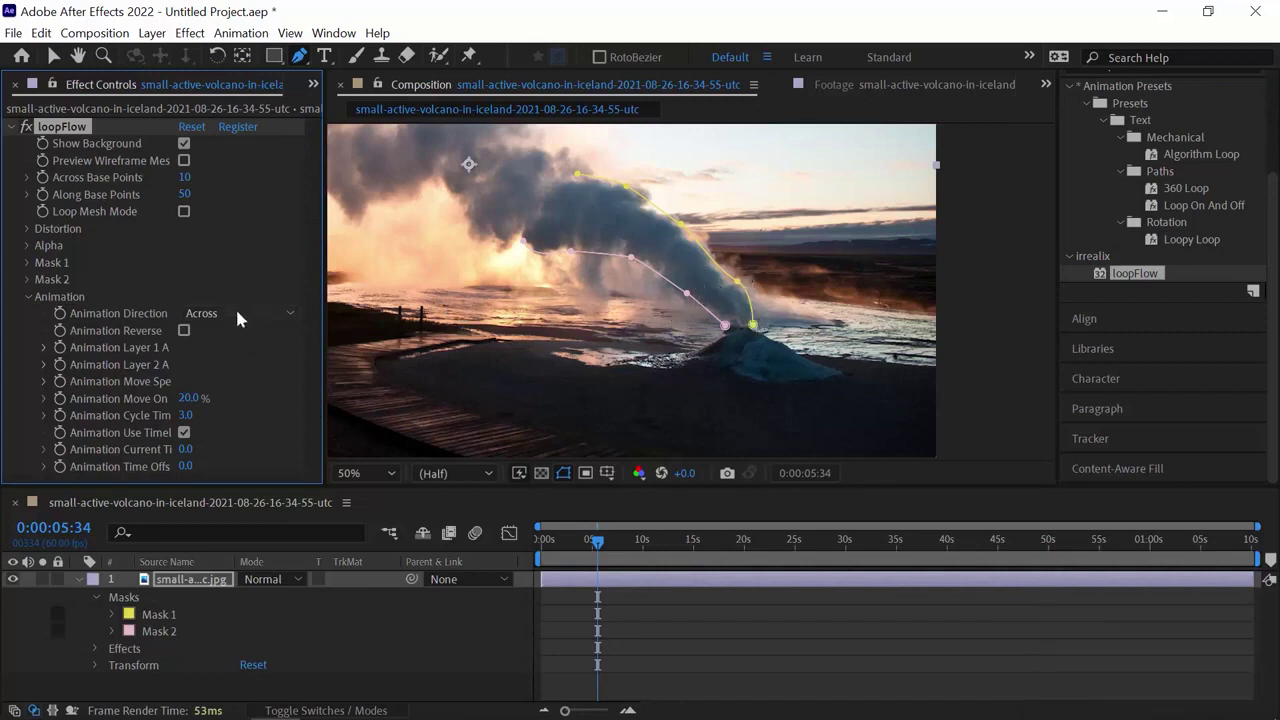
pyautogui.click(363, 550)
pyautogui.press('space')
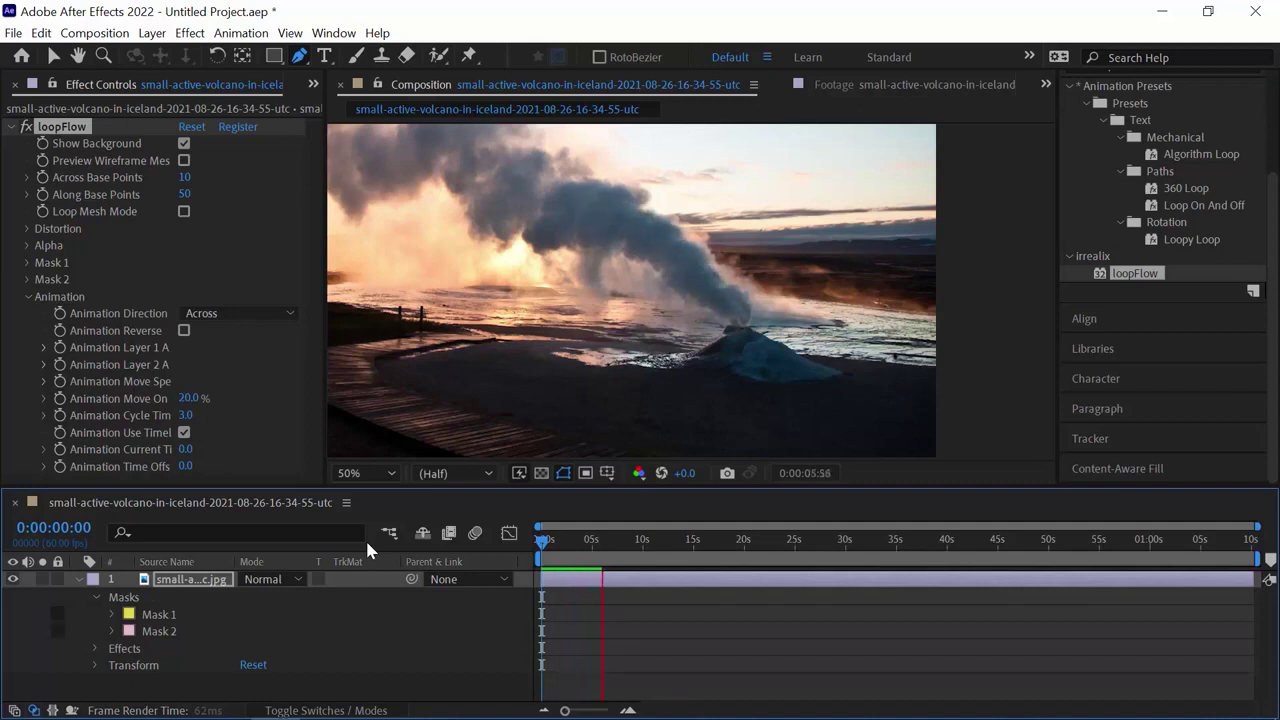
pyautogui.press('Home')
pyautogui.press('space')
pyautogui.press('space')
pyautogui.click(752, 324)
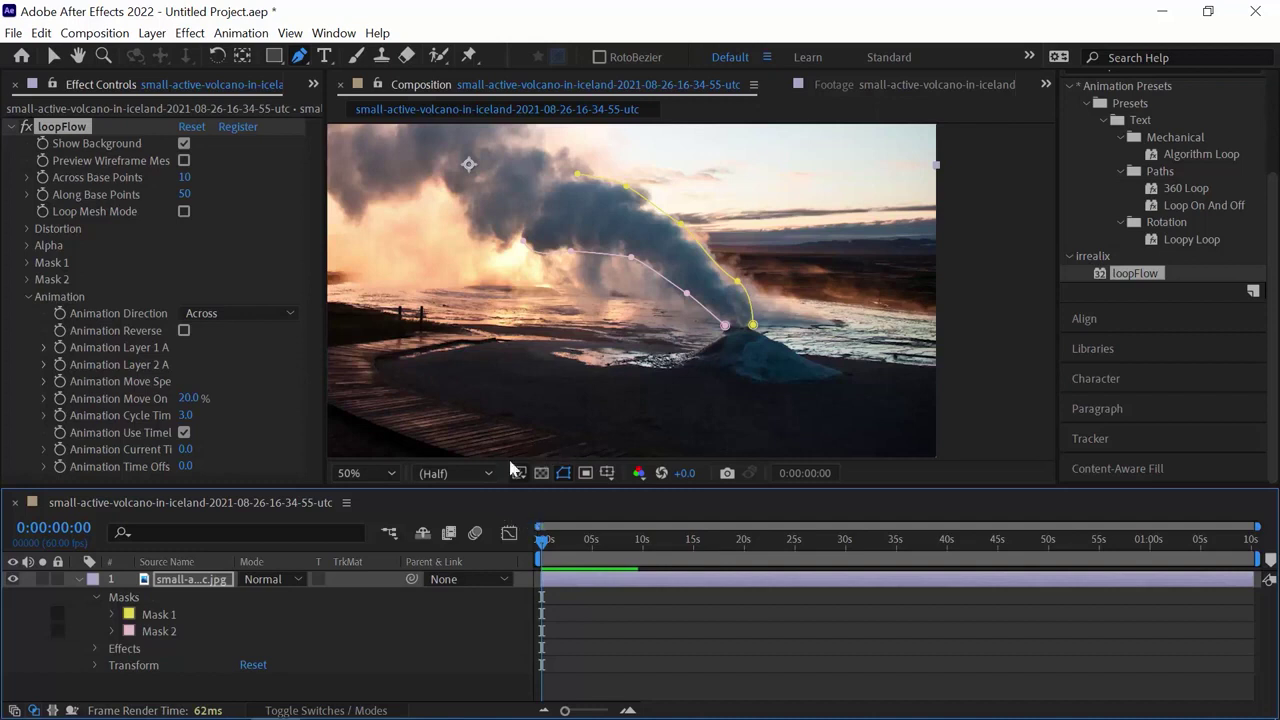
pyautogui.press('space')
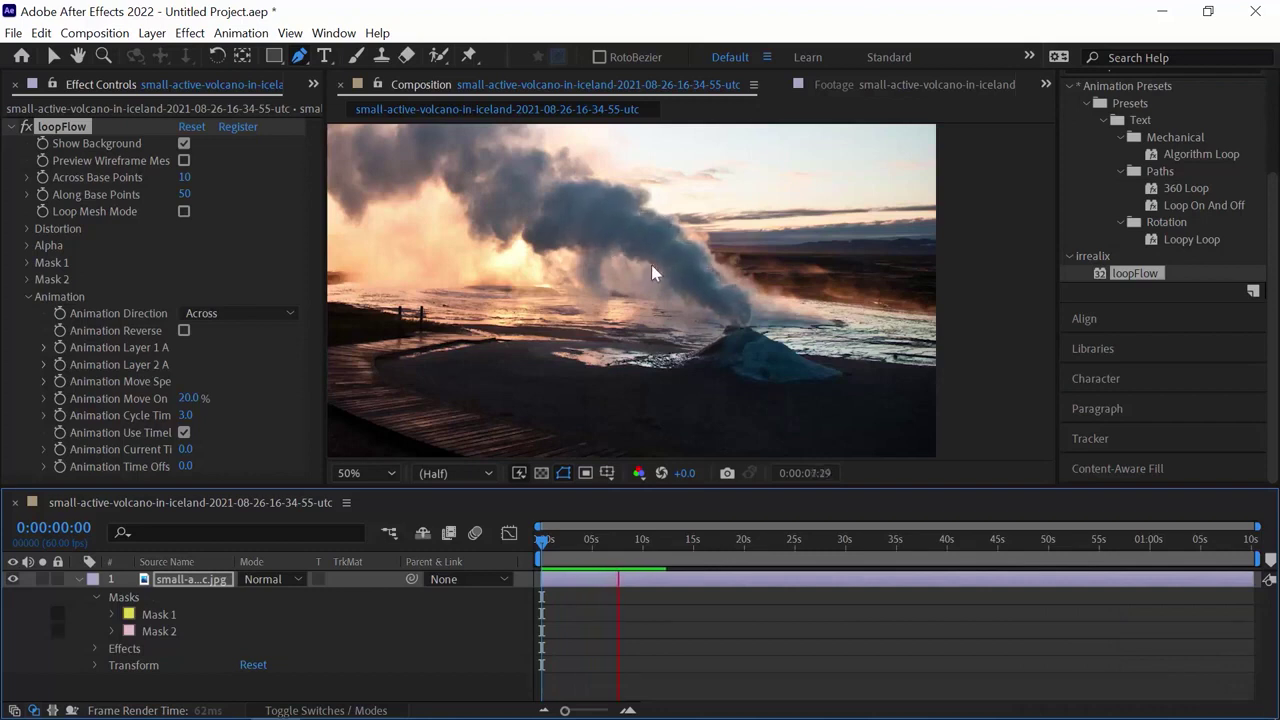
pyautogui.press('space')
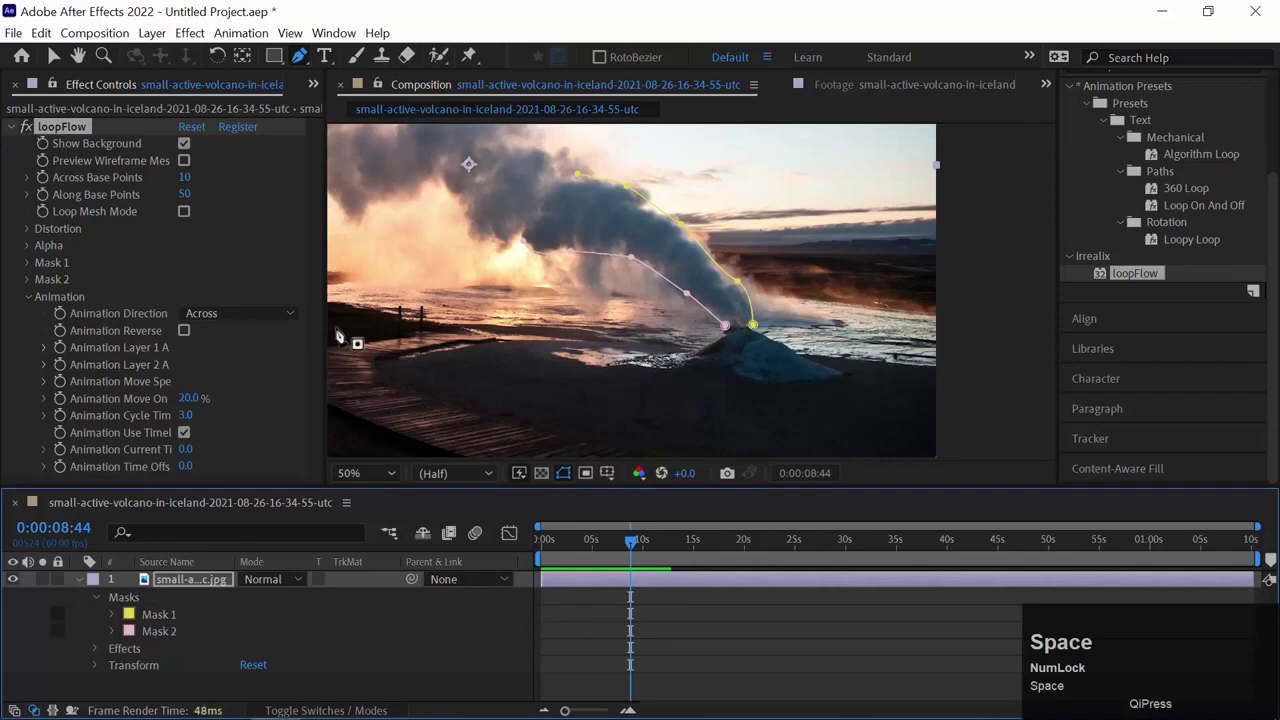
# Set loopFlow's Animation Direction to Along and preview the smoke from the start of the timeline
pyautogui.click(242, 313)
pyautogui.click(238, 335)
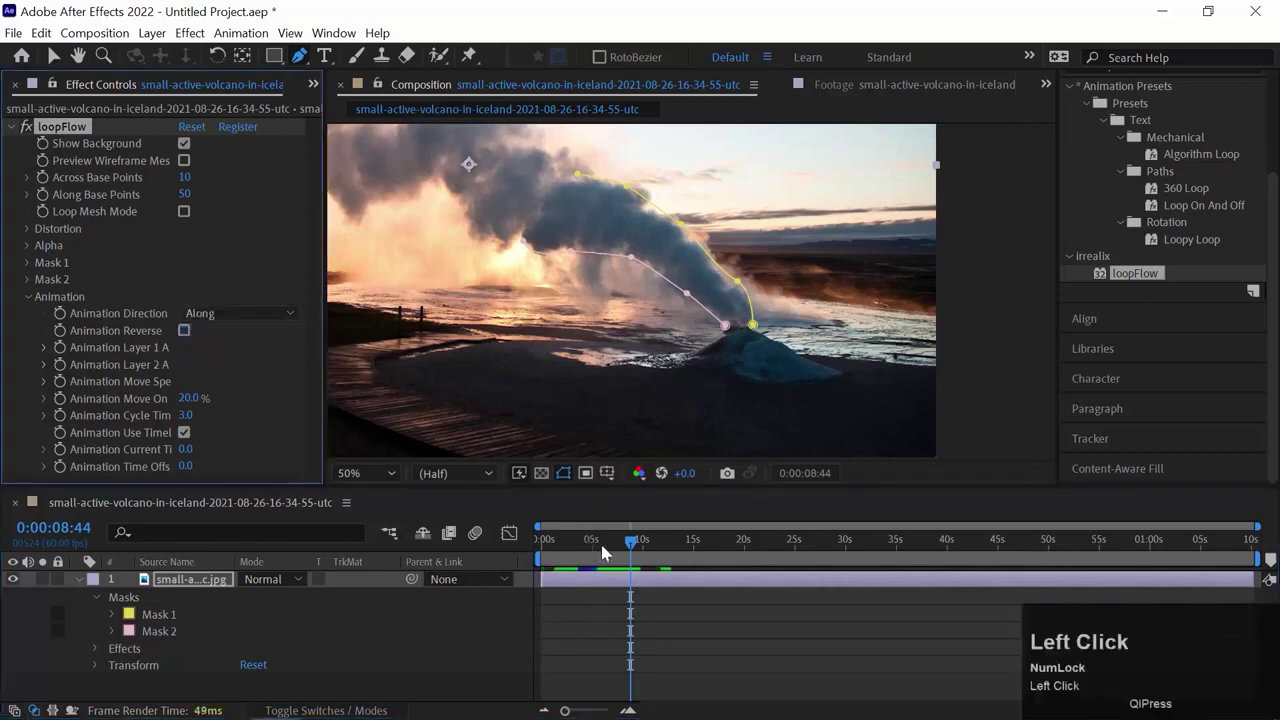
pyautogui.click(394, 537)
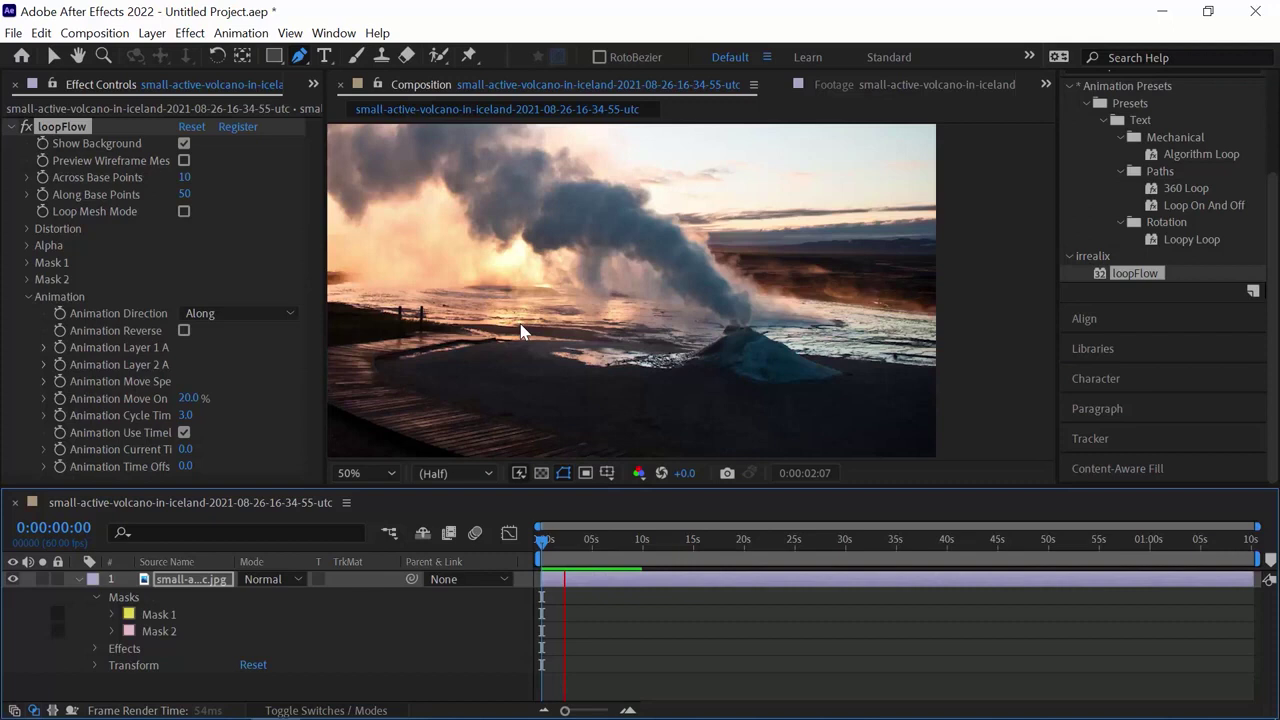
pyautogui.press('space')
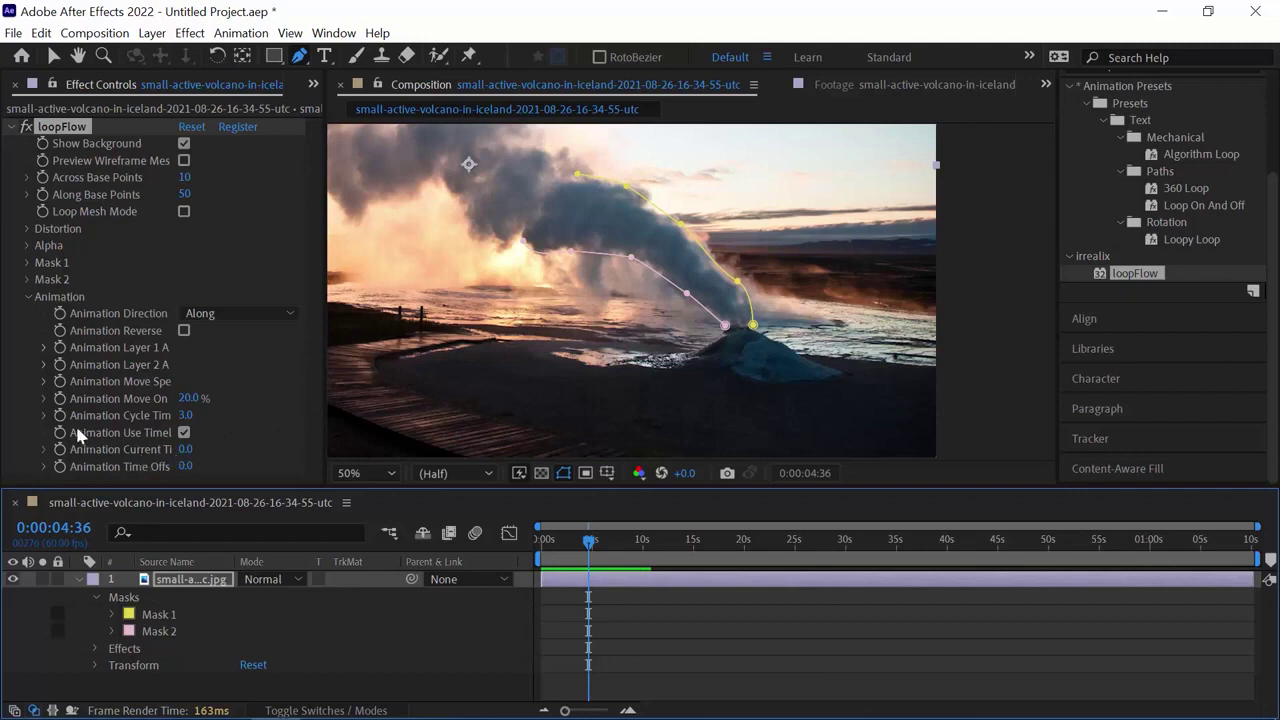
# Set loopFlow's Animation Move On value to 80% and preview the smoke from the start of the timeline
pyautogui.click(187, 399)
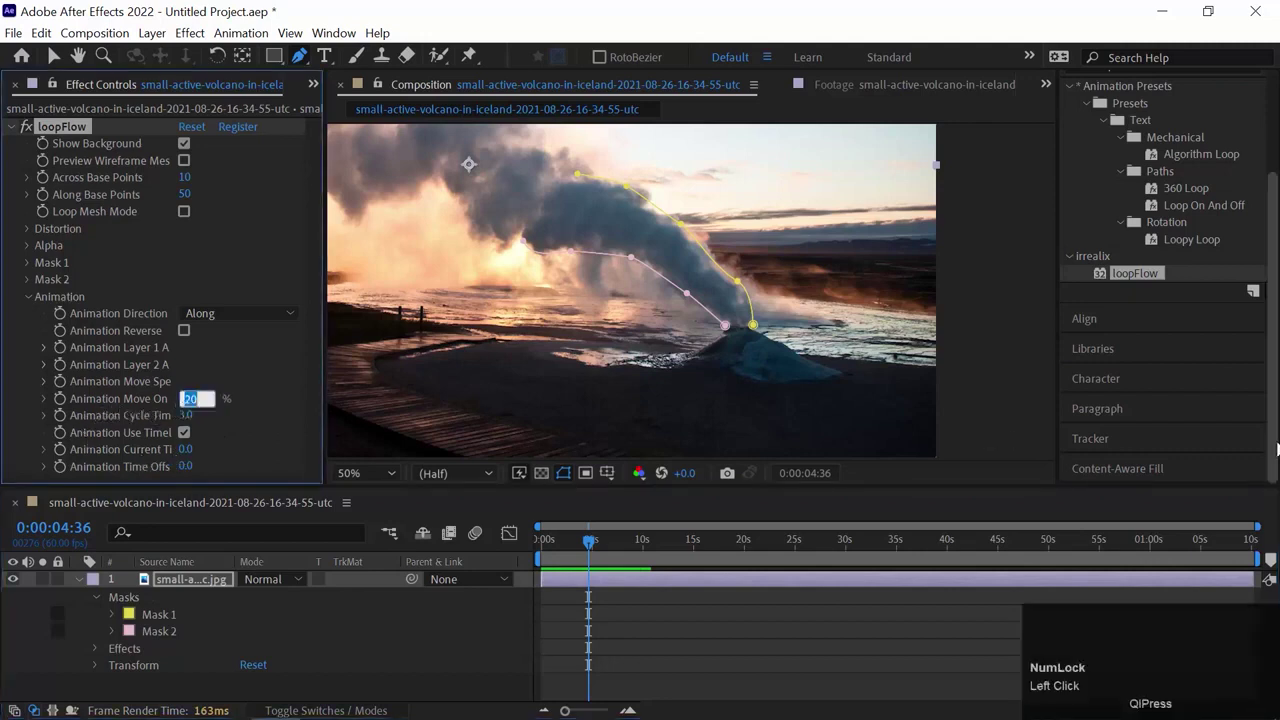
pyautogui.press('Return')
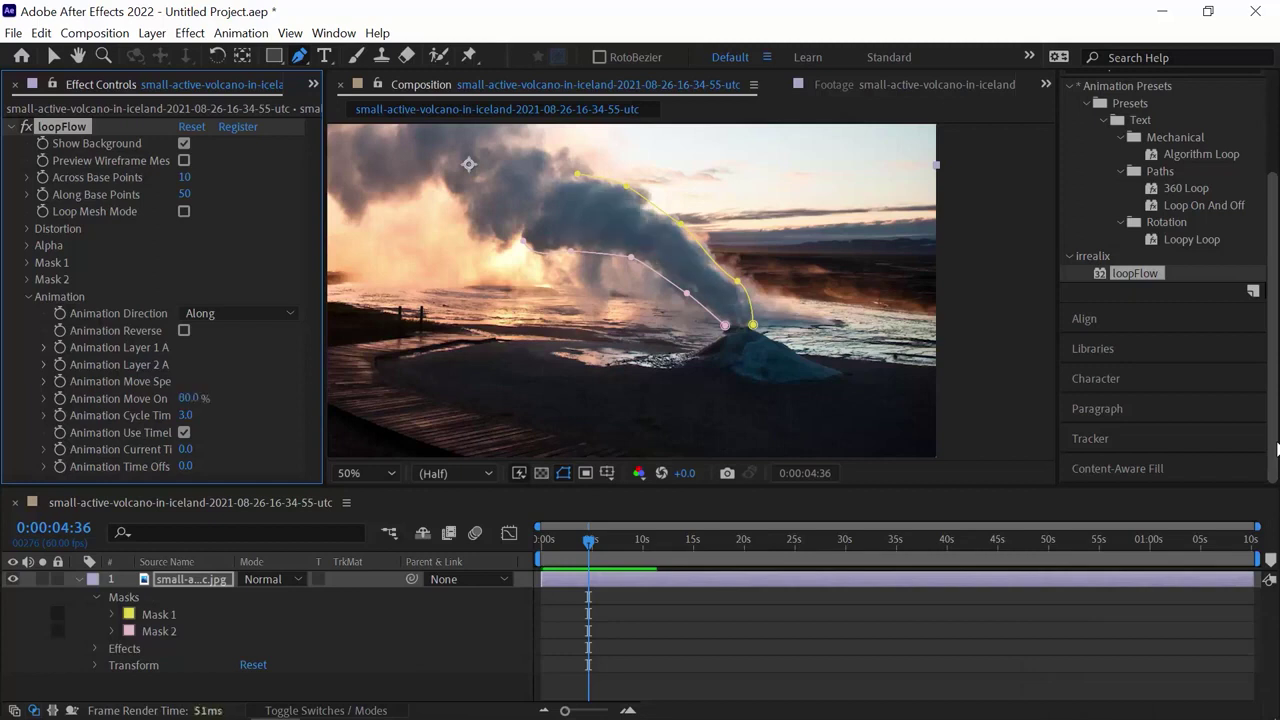
pyautogui.moveTo(593, 541); pyautogui.dragTo(541, 541)
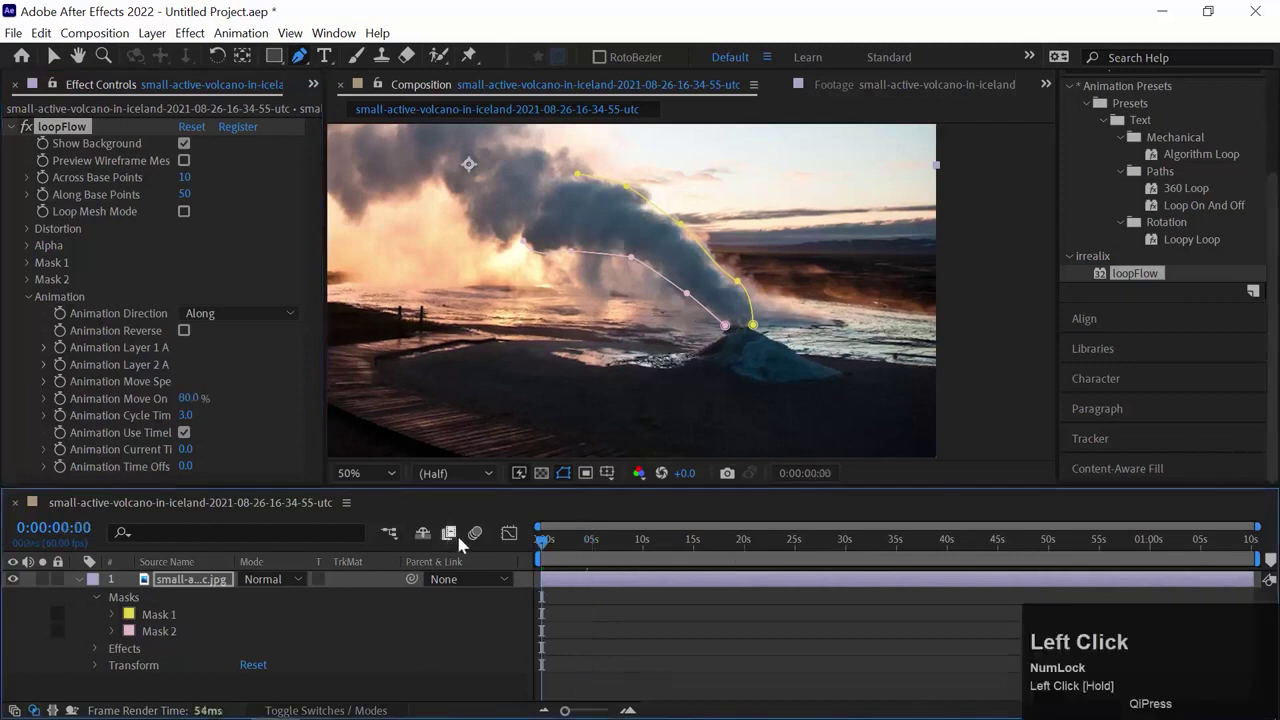
pyautogui.press('space')
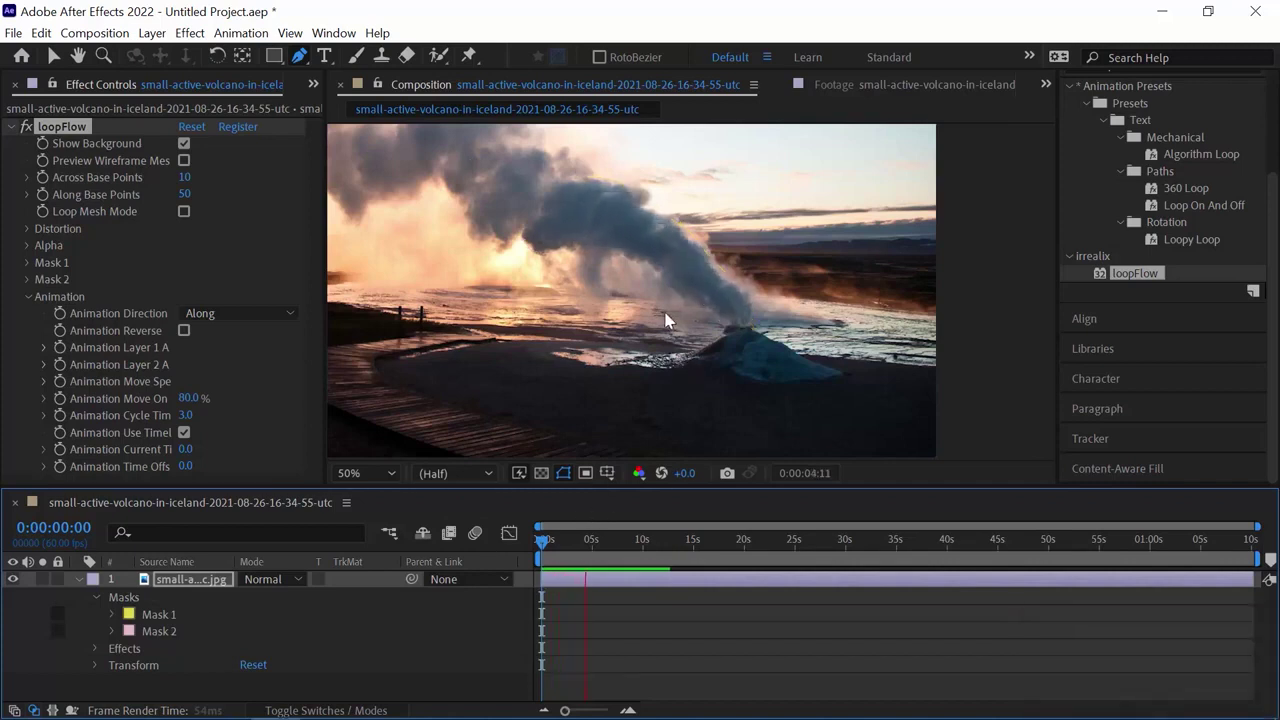
# Stop the smoke preview and finish editing loopFlow's Animation Move On value
pyautogui.press('space')
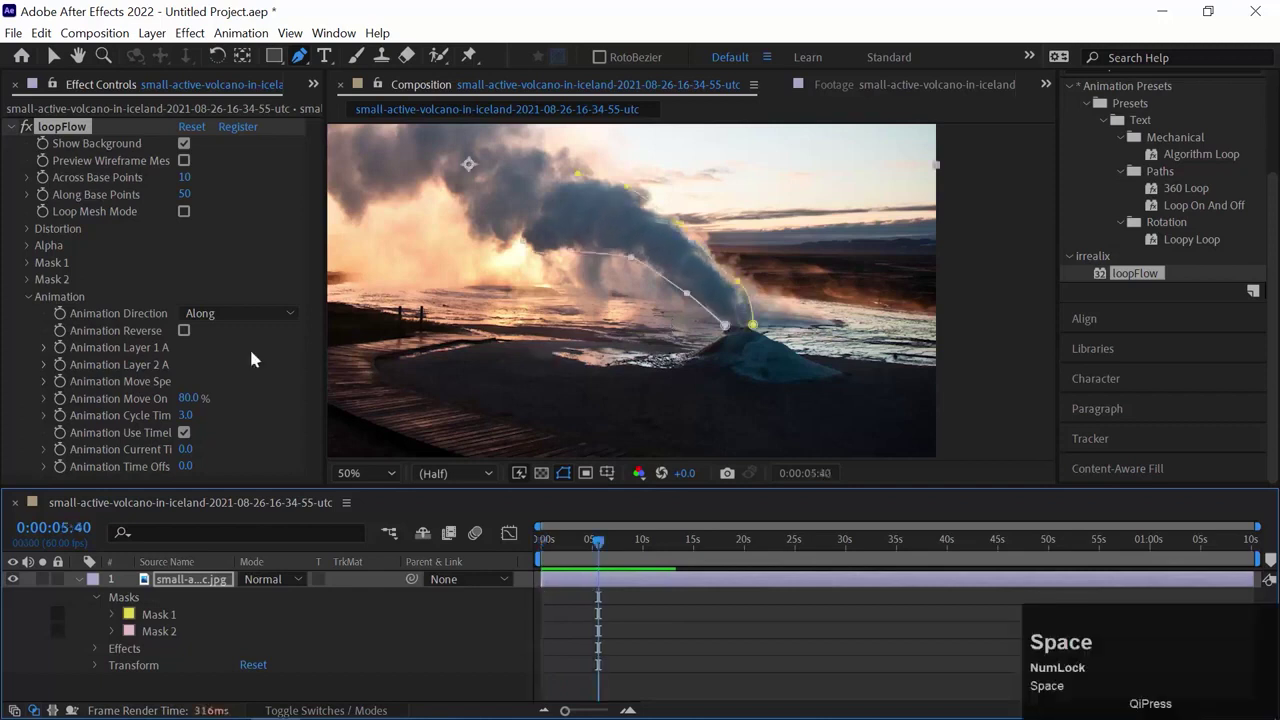
pyautogui.click(186, 398)
pyautogui.press('Return')
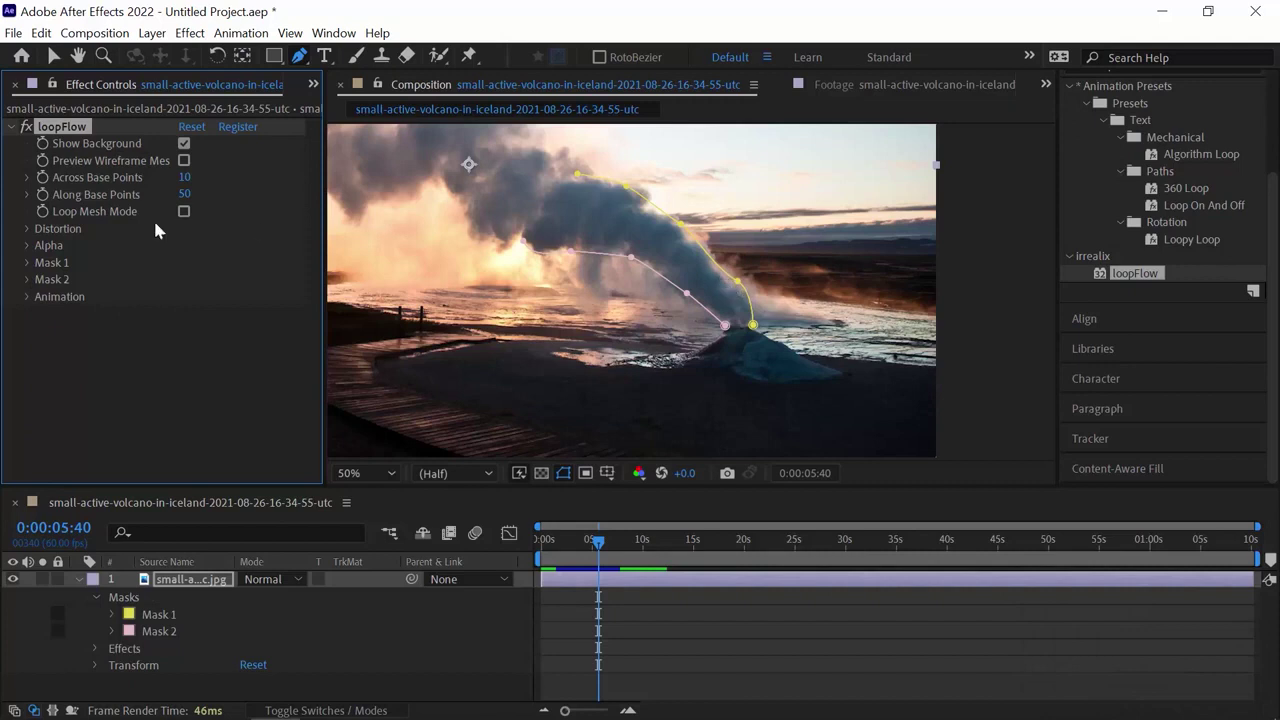
# Expand loopFlow's Alpha settings, hide the background to isolate the masked smoke, and move the current time to 0:00:01:52
pyautogui.click(26, 247)
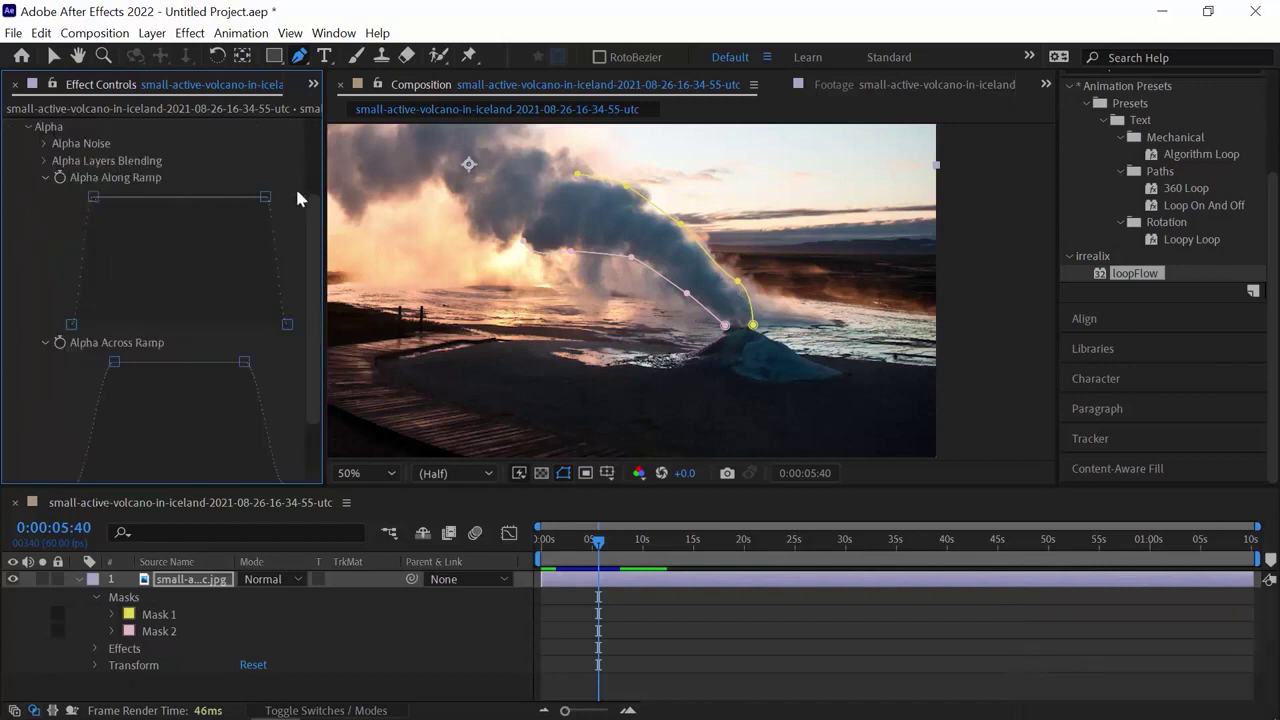
pyautogui.moveTo(314, 230); pyautogui.dragTo(293, 116)
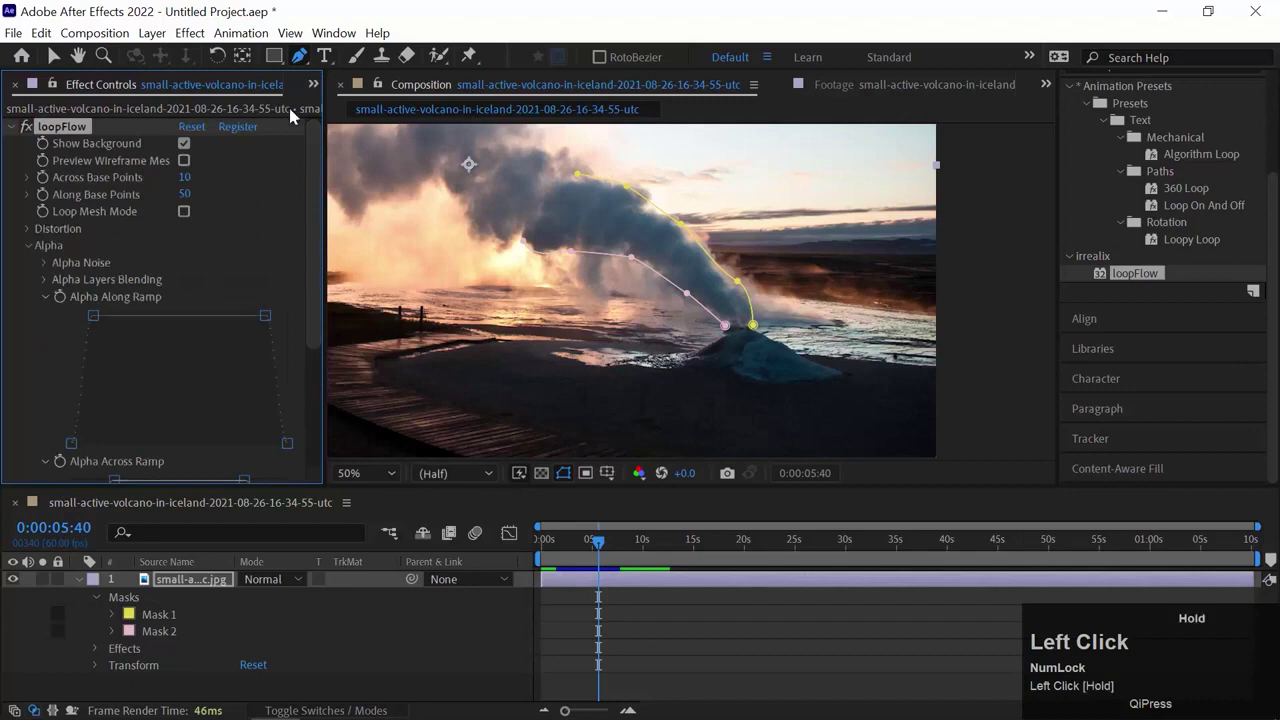
pyautogui.click(185, 145)
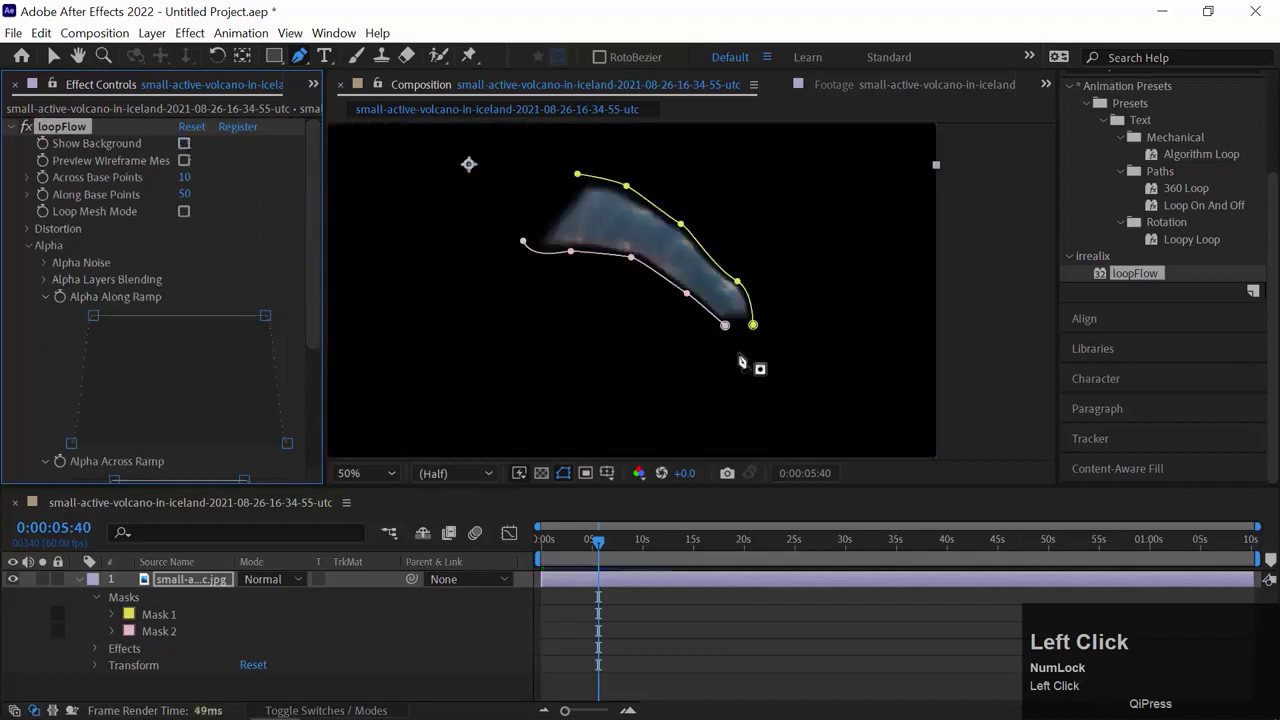
pyautogui.click(577, 543)
pyautogui.moveTo(577, 543)
pyautogui.mouseDown()
pyautogui.moveTo(543, 543)
pyautogui.moveTo(560, 543)
pyautogui.mouseUp()
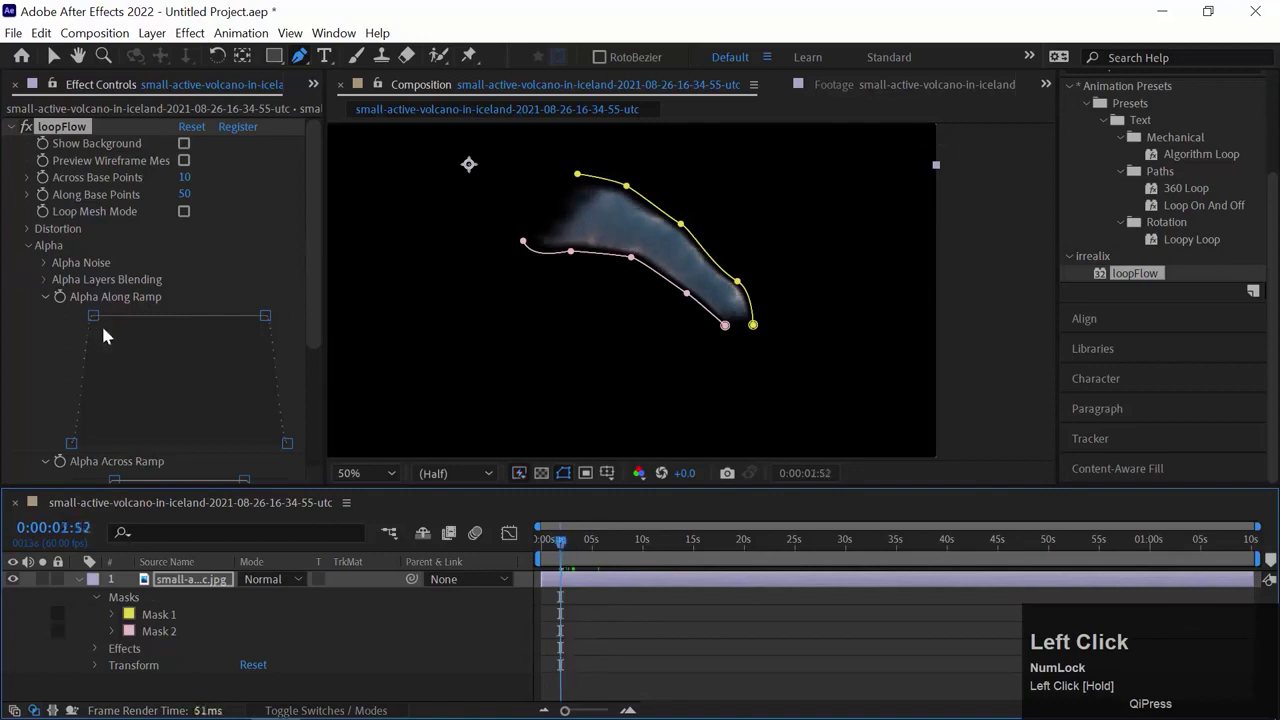
# Try lowering the upper-left point of the Alpha Along Ramp curve, and undo the change
pyautogui.moveTo(93, 316); pyautogui.dragTo(114, 357)
pyautogui.press('ctrl')
pyautogui.press('ctrl')
pyautogui.hotkey('ctrl', 'z')
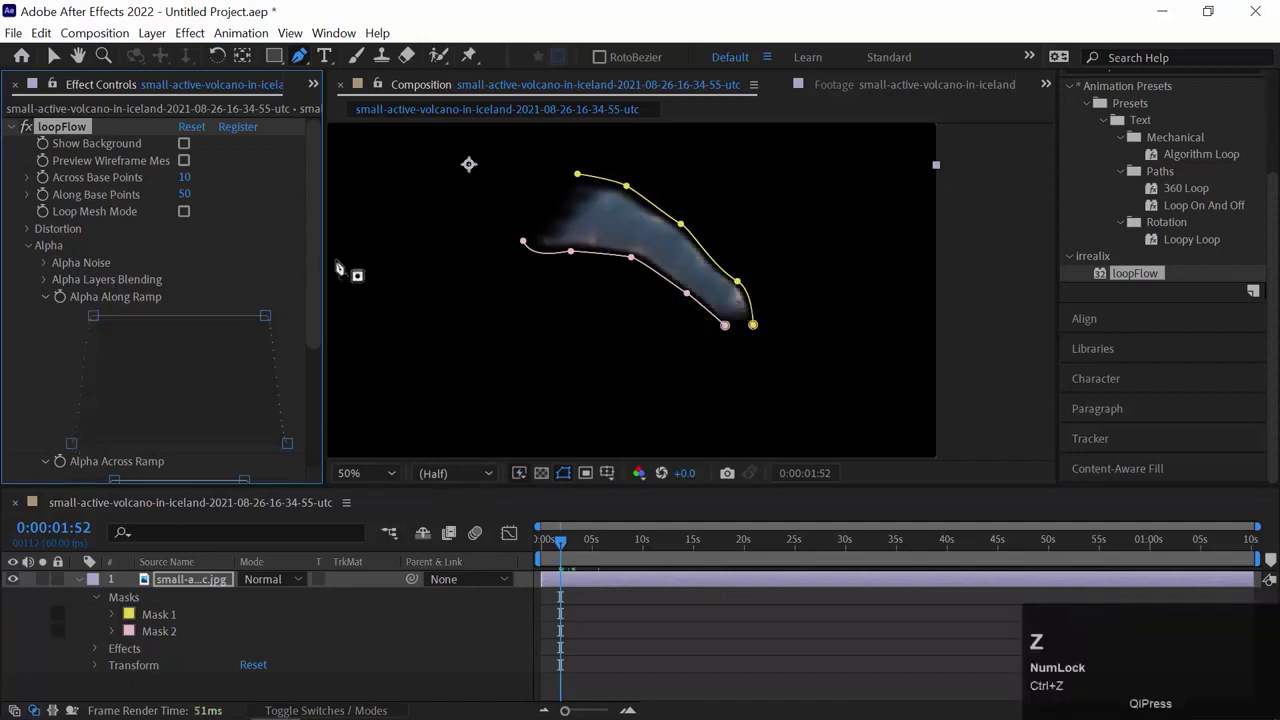
# Try moving the upper-left point of the Alpha Across Ramp curve inward and down, and undo the change
pyautogui.moveTo(318, 291); pyautogui.dragTo(198, 348)
pyautogui.moveTo(110, 320); pyautogui.dragTo(144, 342)
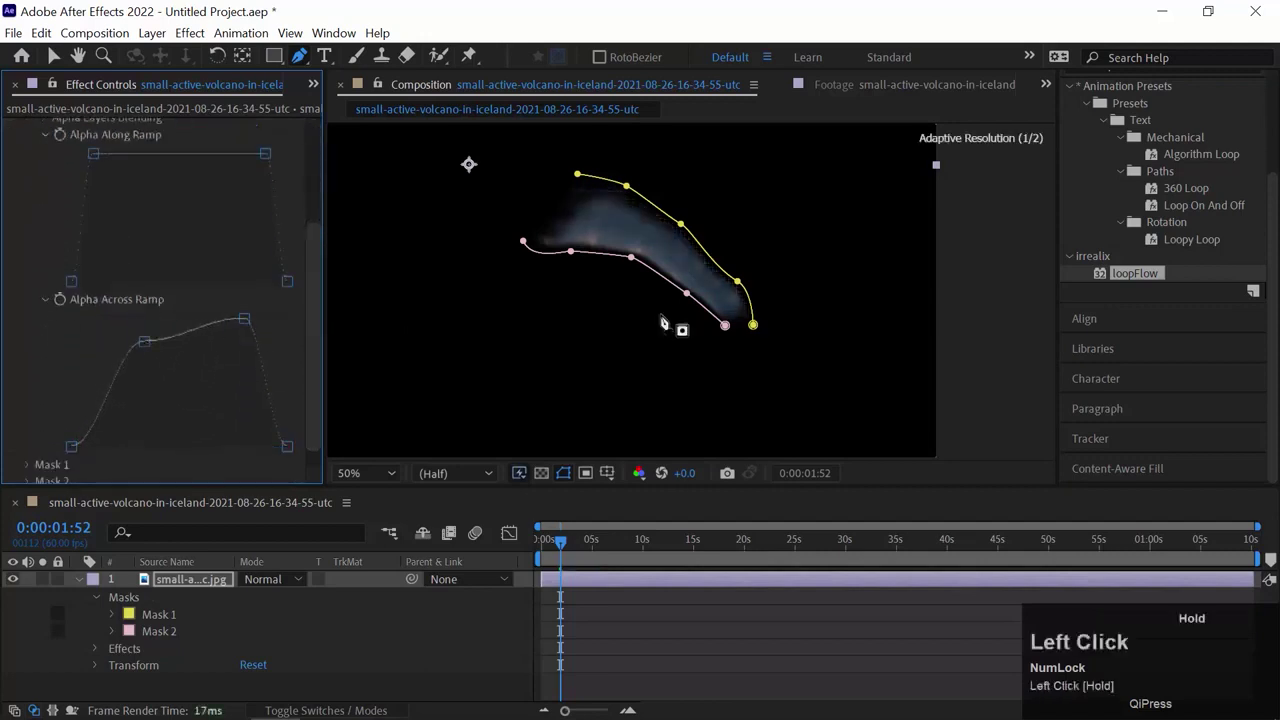
pyautogui.hotkey('ctrl', 'z')
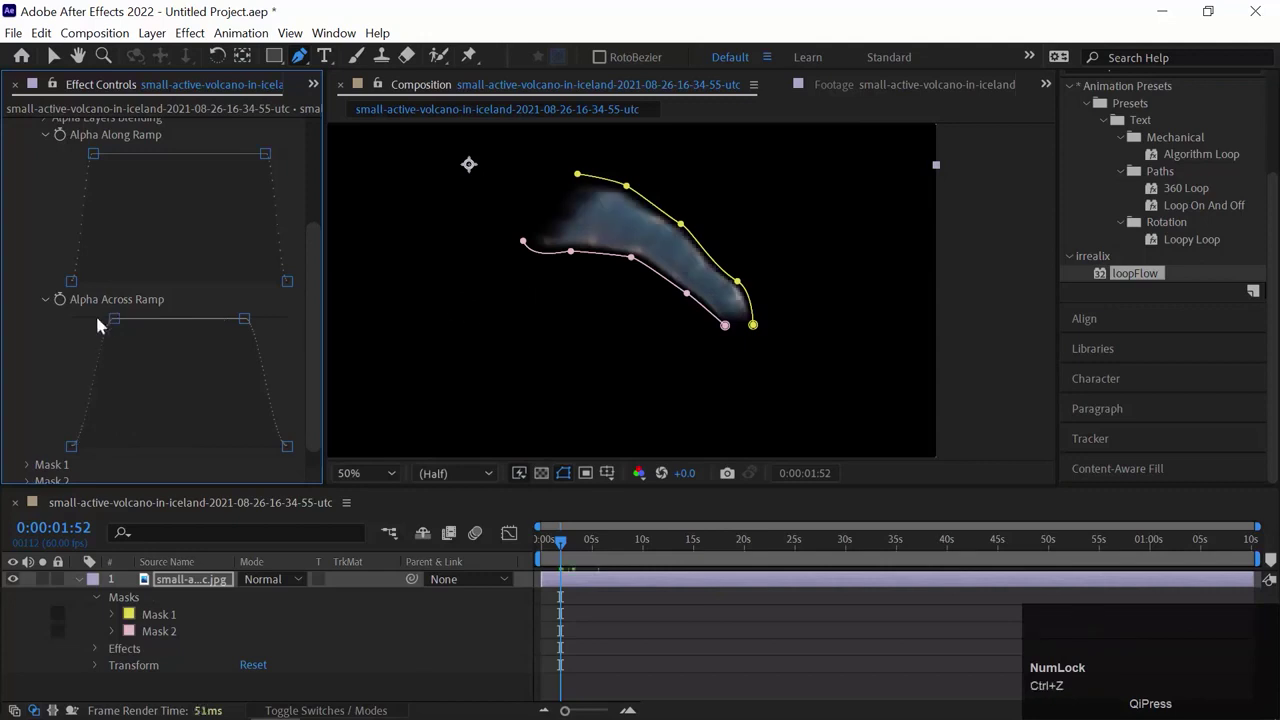
# Collapse loopFlow's Alpha settings and turn Show Background back on
pyautogui.scroll(2, 24, 180)
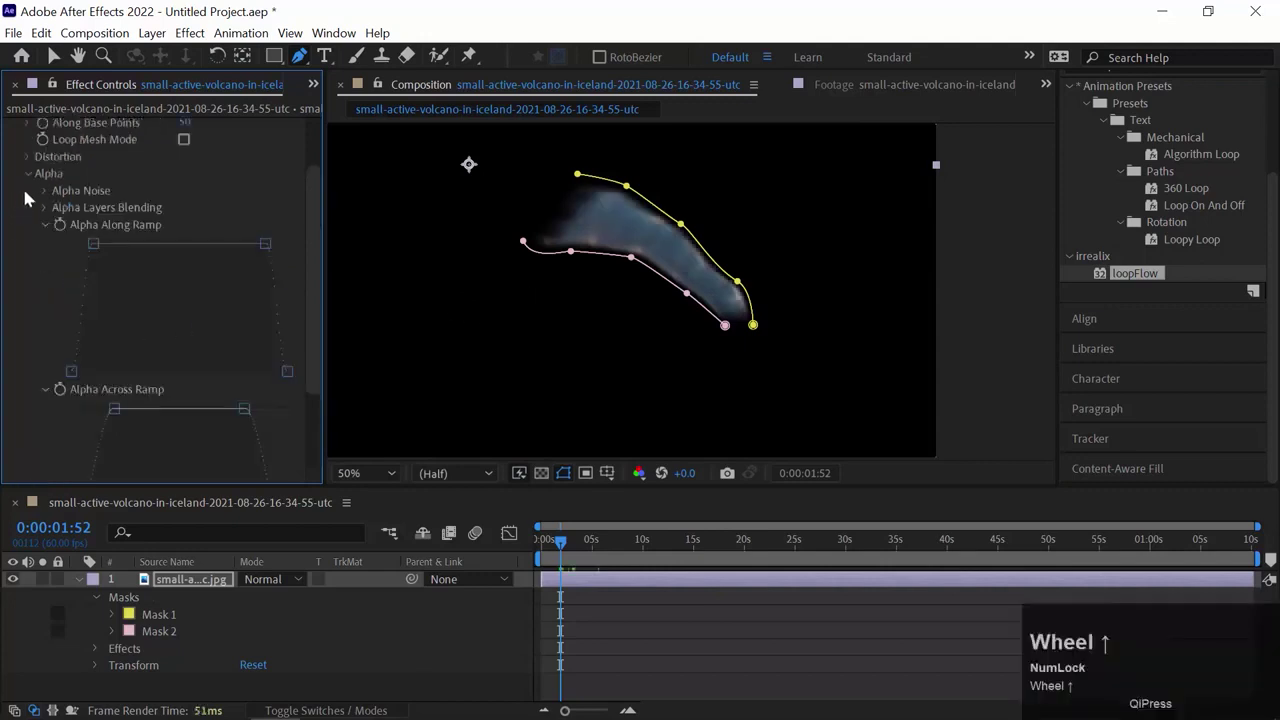
pyautogui.click(28, 175)
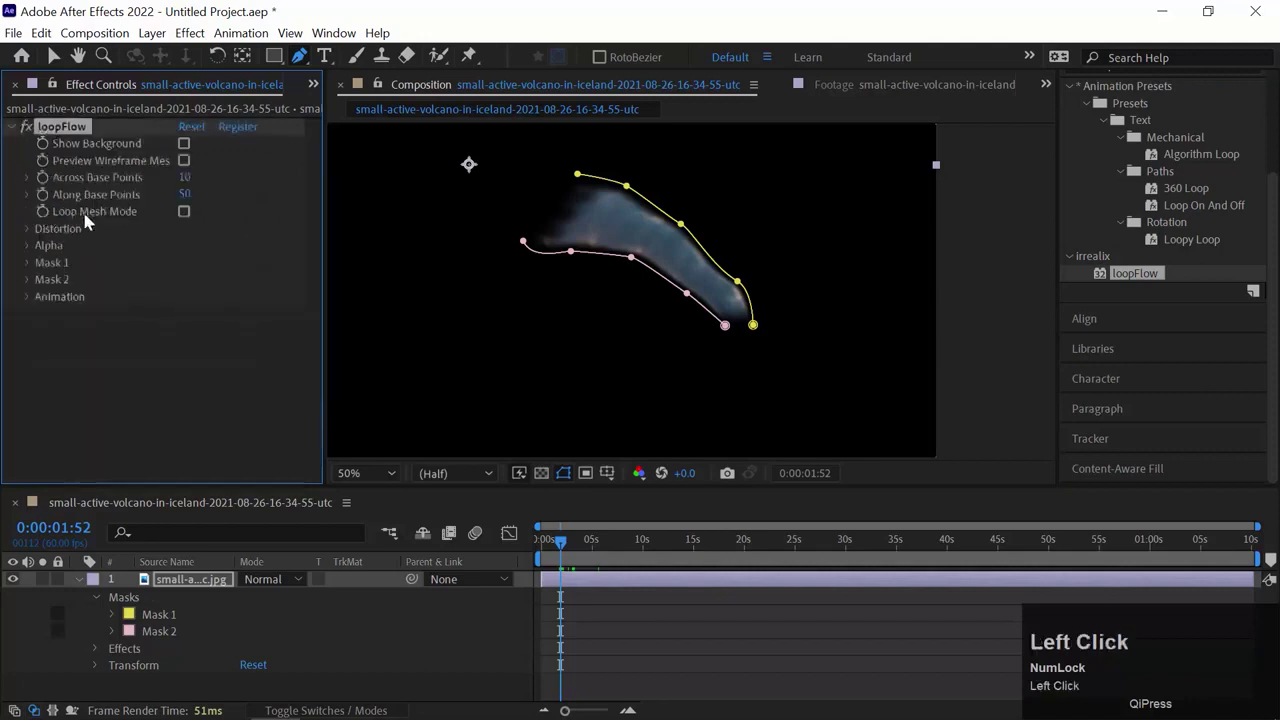
pyautogui.click(184, 144)
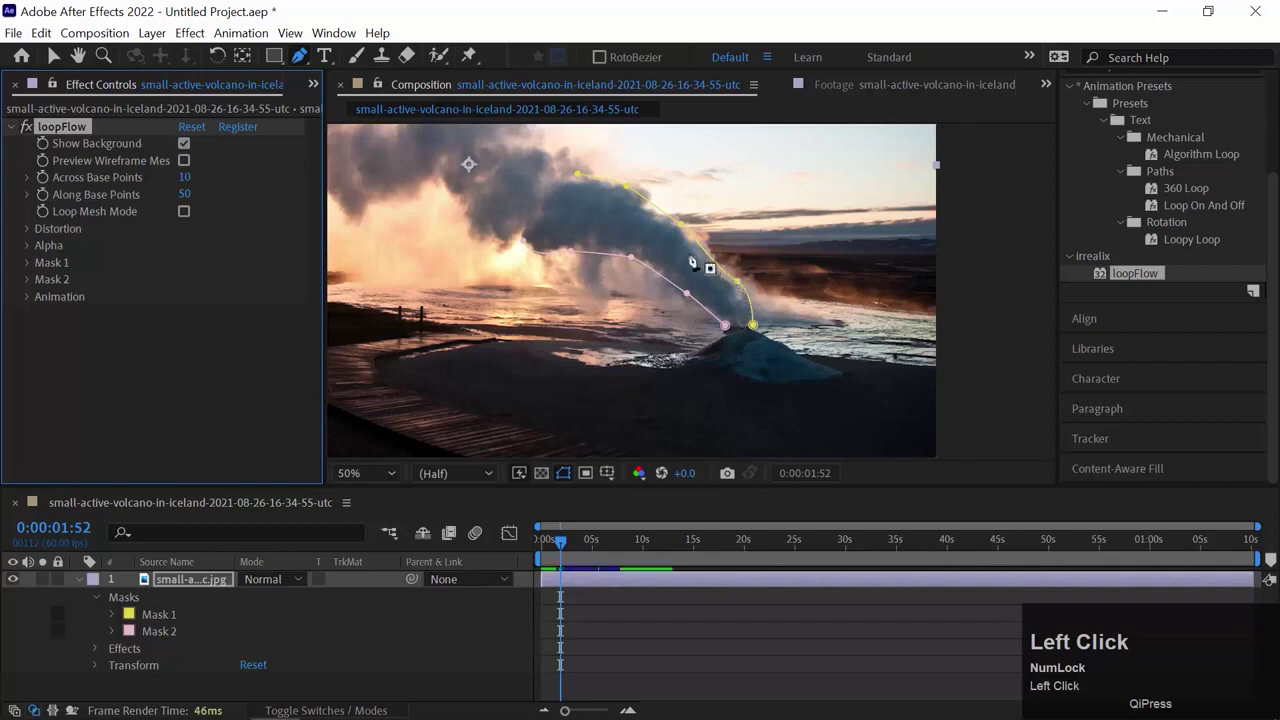
# Reposition the Mask 1 vertex on the smoke's upper edge just above the crater, and collapse the photo layer's properties
pyautogui.click(737, 286)
pyautogui.moveTo(733, 281); pyautogui.dragTo(734, 277)
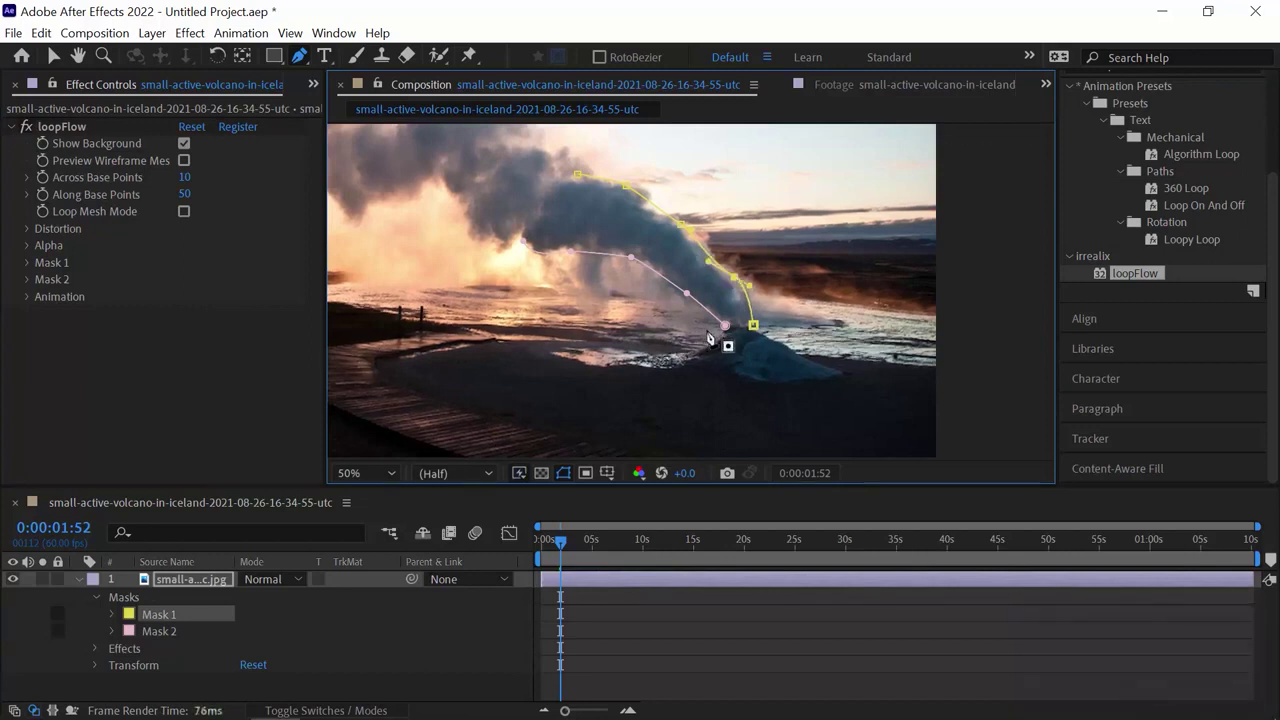
pyautogui.click(79, 579)
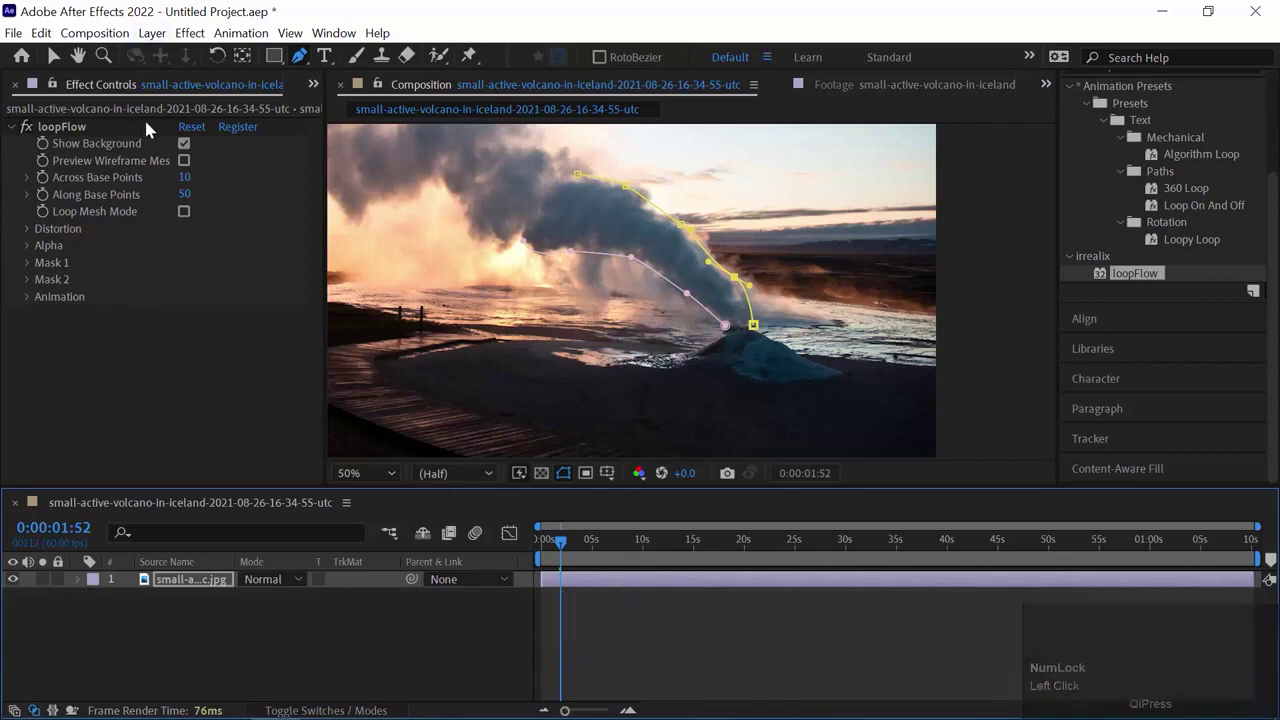
# Preview the smoke animation with the adjusted mask from the start of the timeline, and return to 0:00:00:00
pyautogui.moveTo(565, 563); pyautogui.dragTo(483, 539)
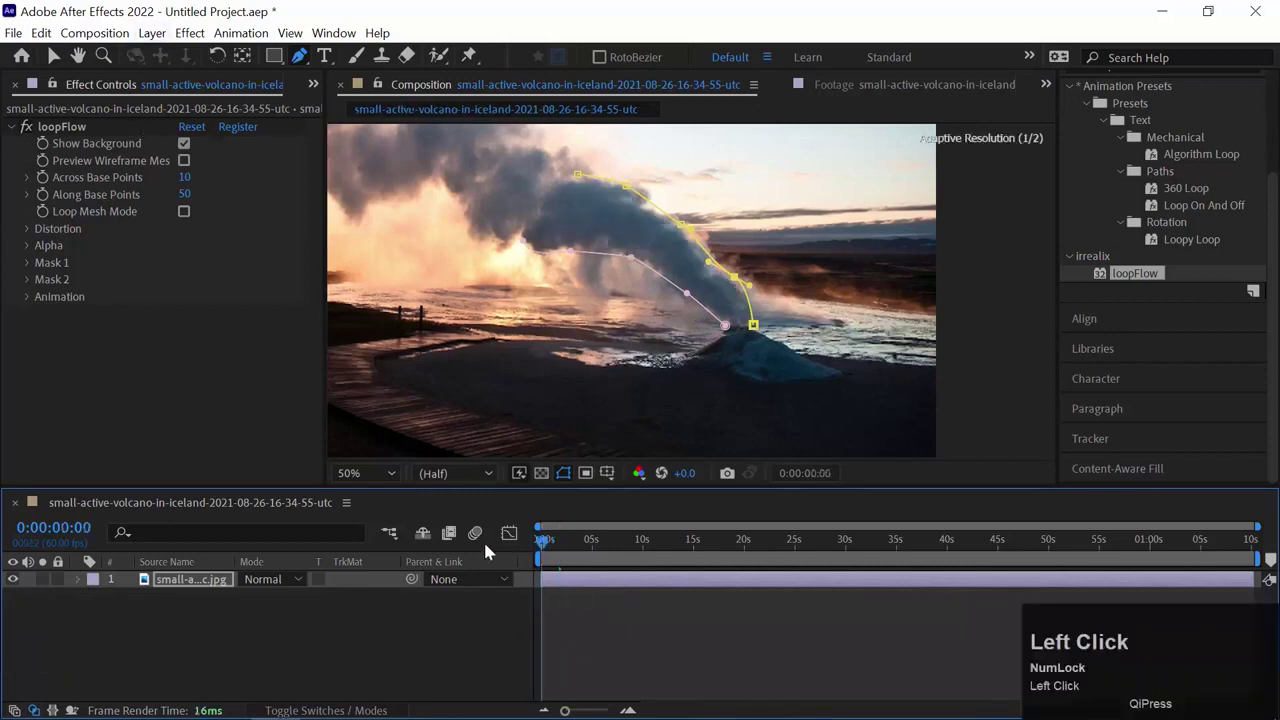
pyautogui.press('space')
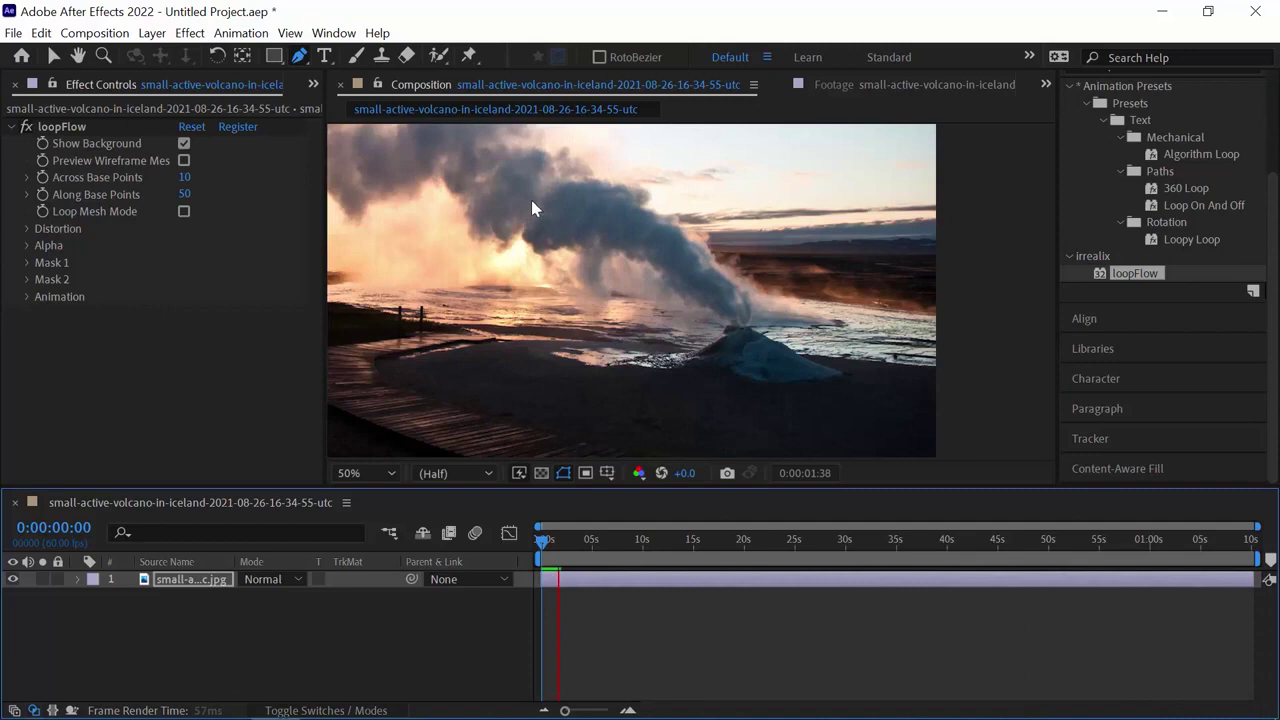
pyautogui.press('space')
pyautogui.click(545, 540)
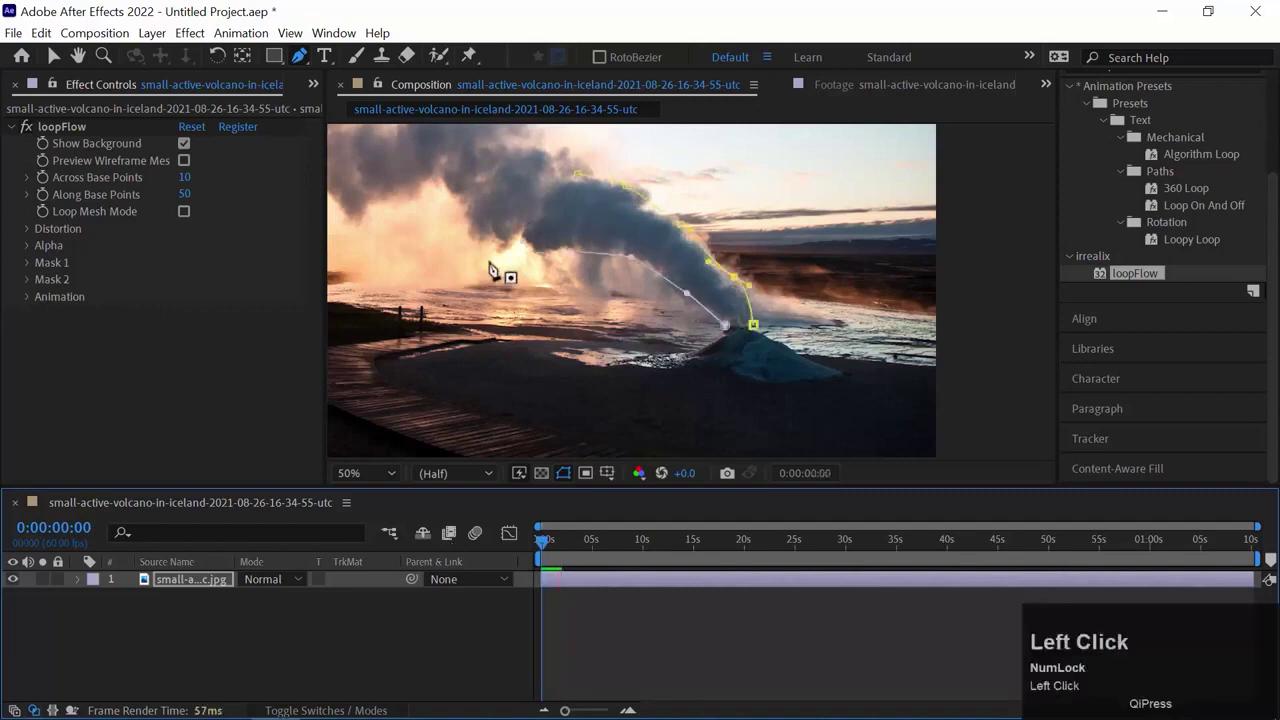
# Draw a third open mask on the photo layer with the Pen tool, continuing the smoke's upper edge from the end of Mask 1
pyautogui.press('space')
pyautogui.moveTo(505, 245); pyautogui.dragTo(674, 337)
pyautogui.click(186, 636)
pyautogui.click(190, 579)
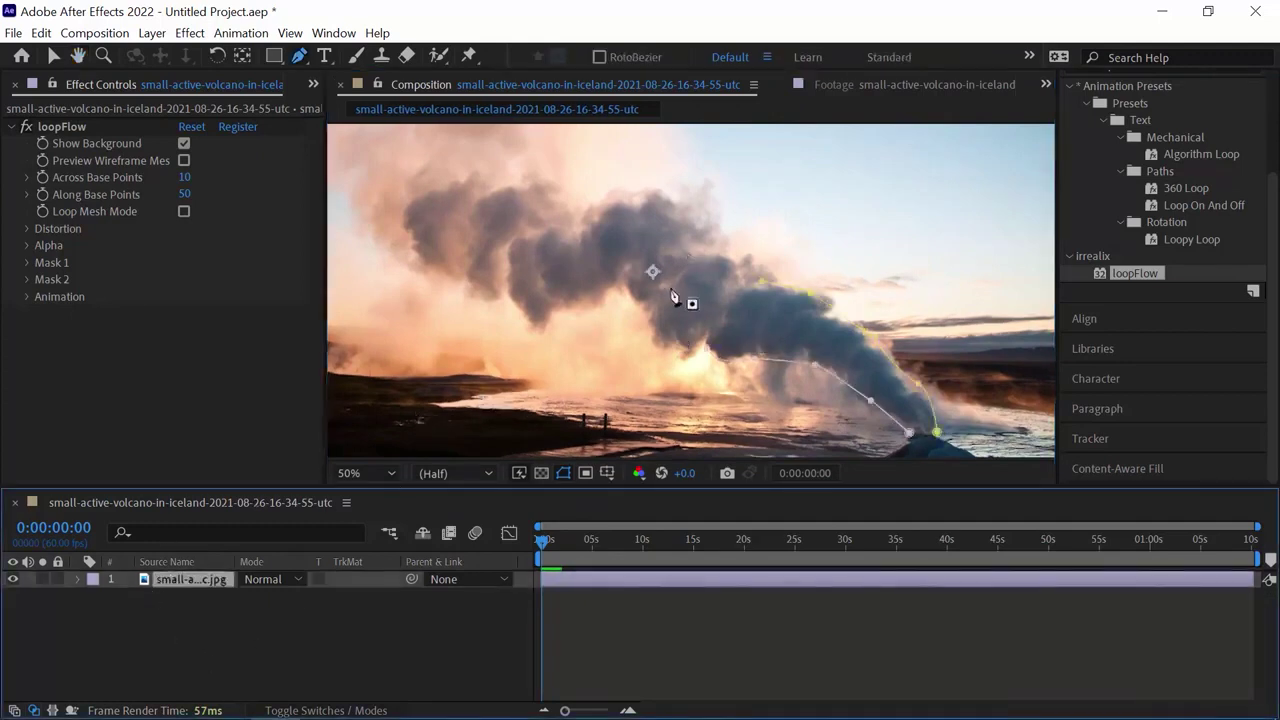
pyautogui.click(211, 615)
pyautogui.click(186, 580)
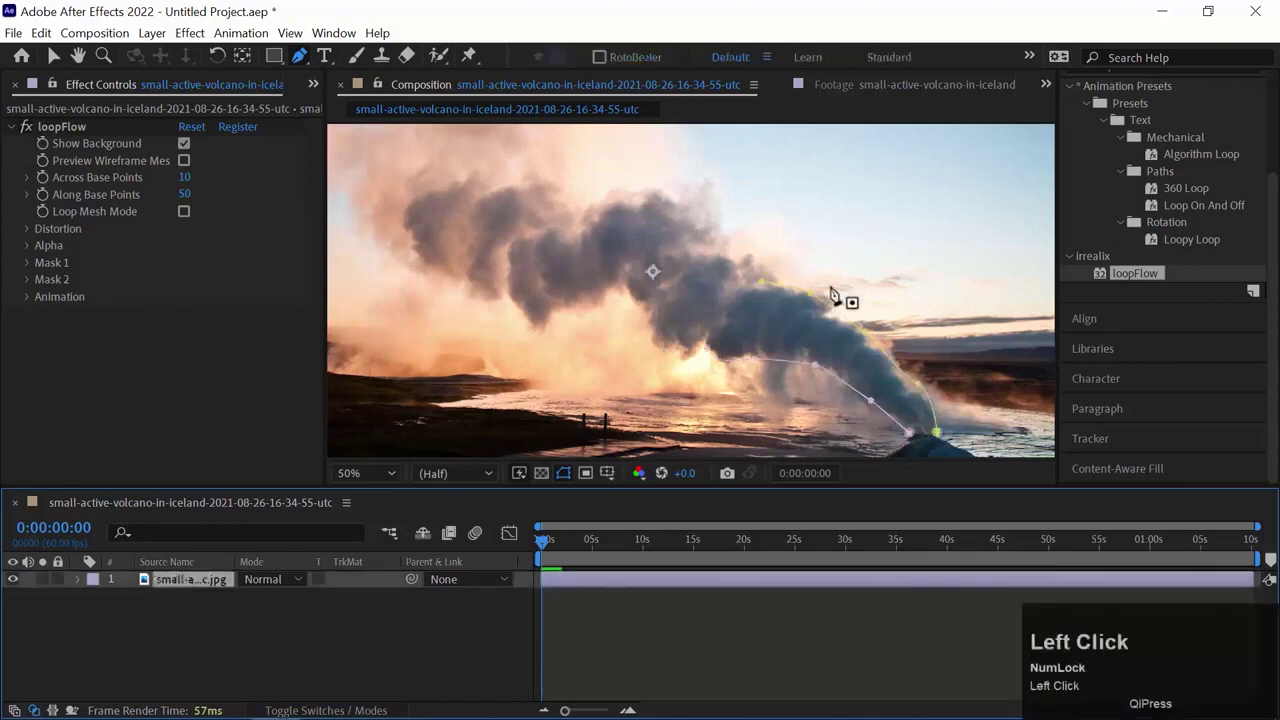
pyautogui.click(746, 281)
pyautogui.moveTo(677, 205); pyautogui.dragTo(650, 196)
pyautogui.moveTo(574, 207); pyautogui.dragTo(573, 213)
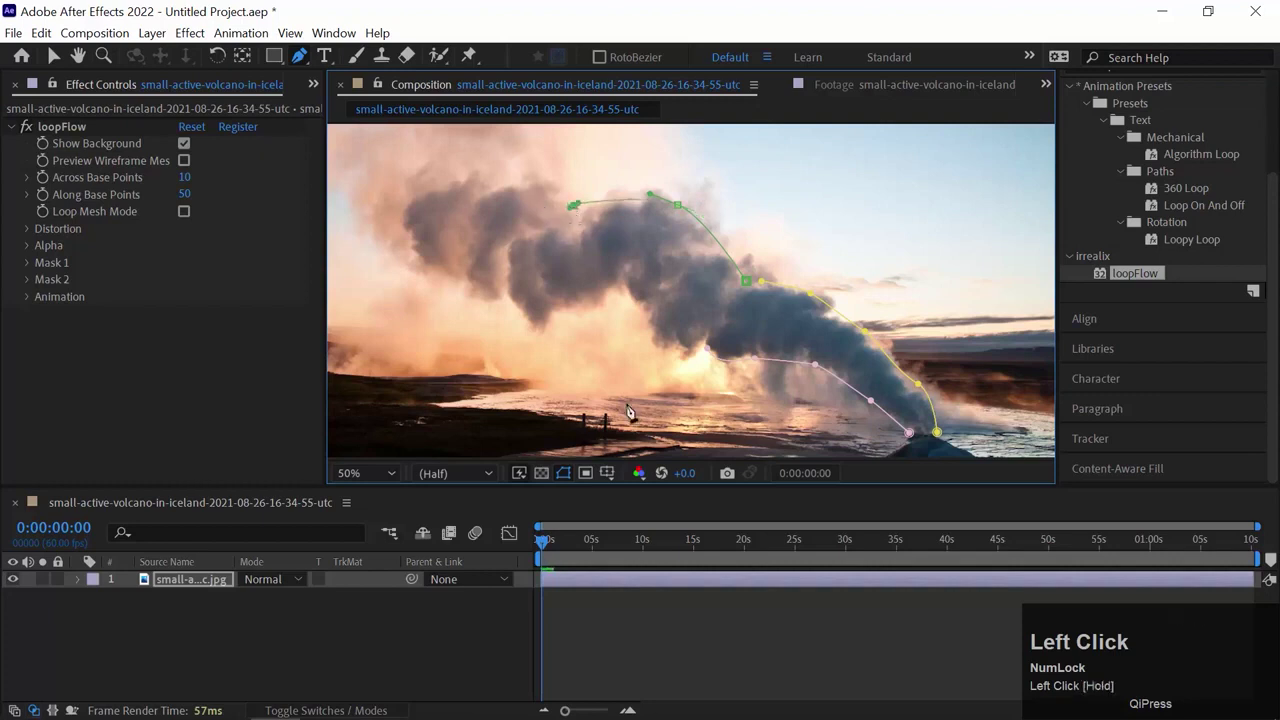
# Draw a fourth open mask on the photo layer, continuing the smoke's lower edge from the end of Mask 2
pyautogui.click(293, 625)
pyautogui.click(189, 580)
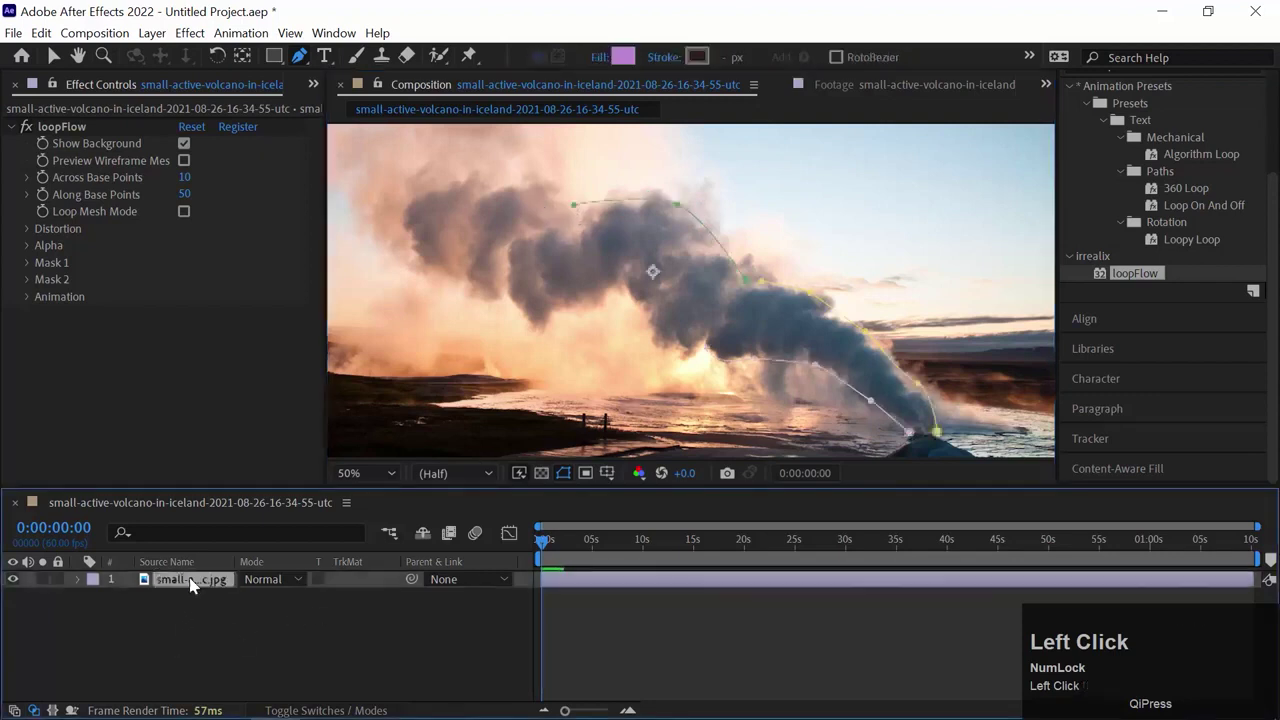
pyautogui.click(699, 347)
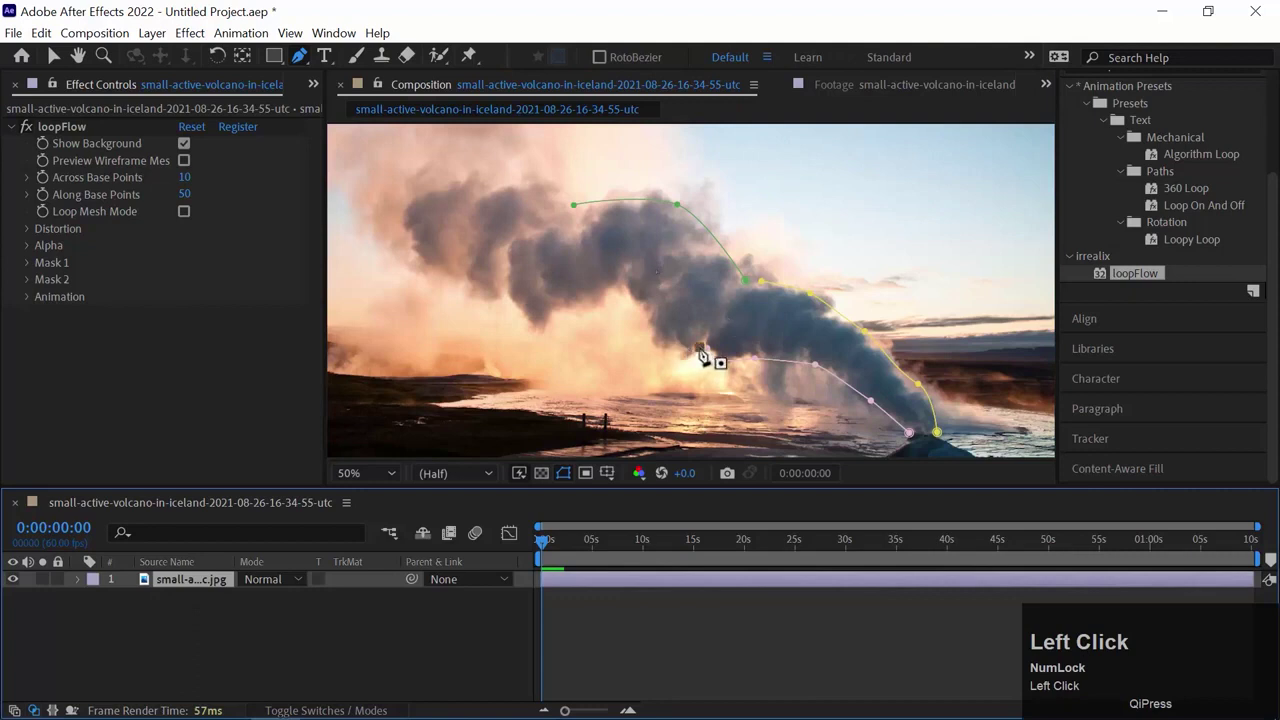
pyautogui.moveTo(620, 307); pyautogui.dragTo(531, 316)
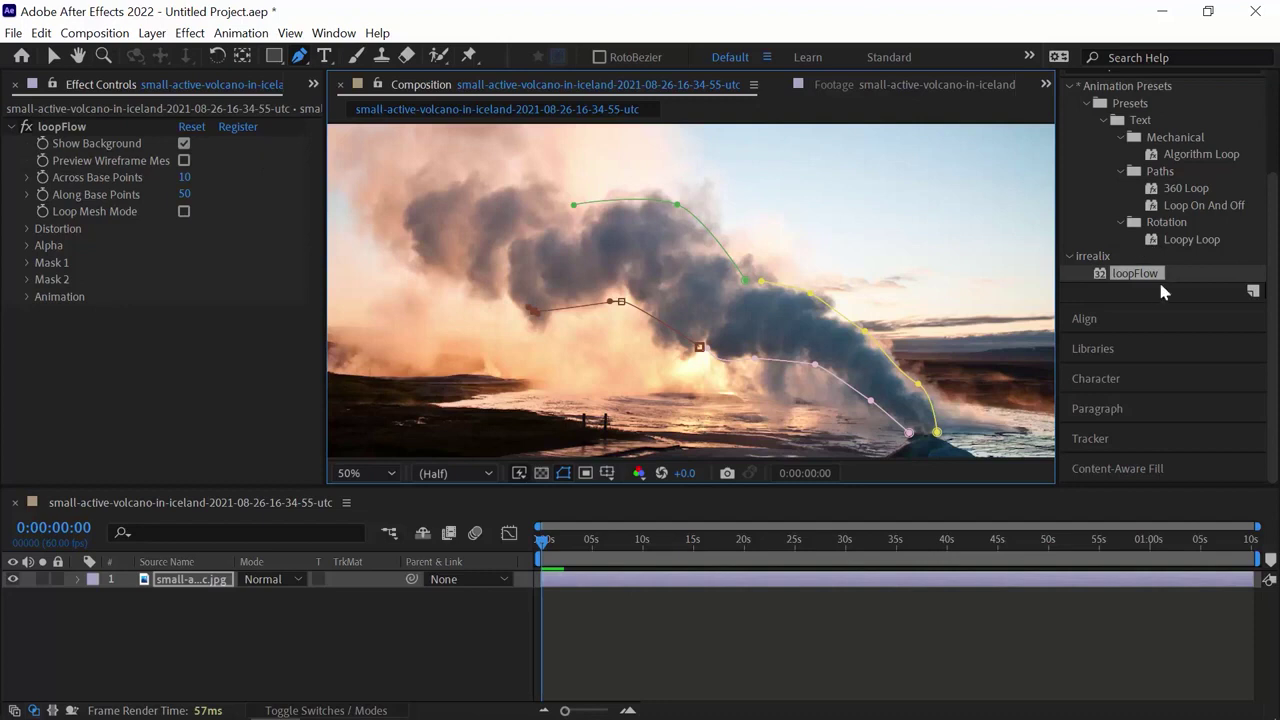
# Apply a second loopFlow effect to the photo layer
pyautogui.doubleClick(1120, 281)
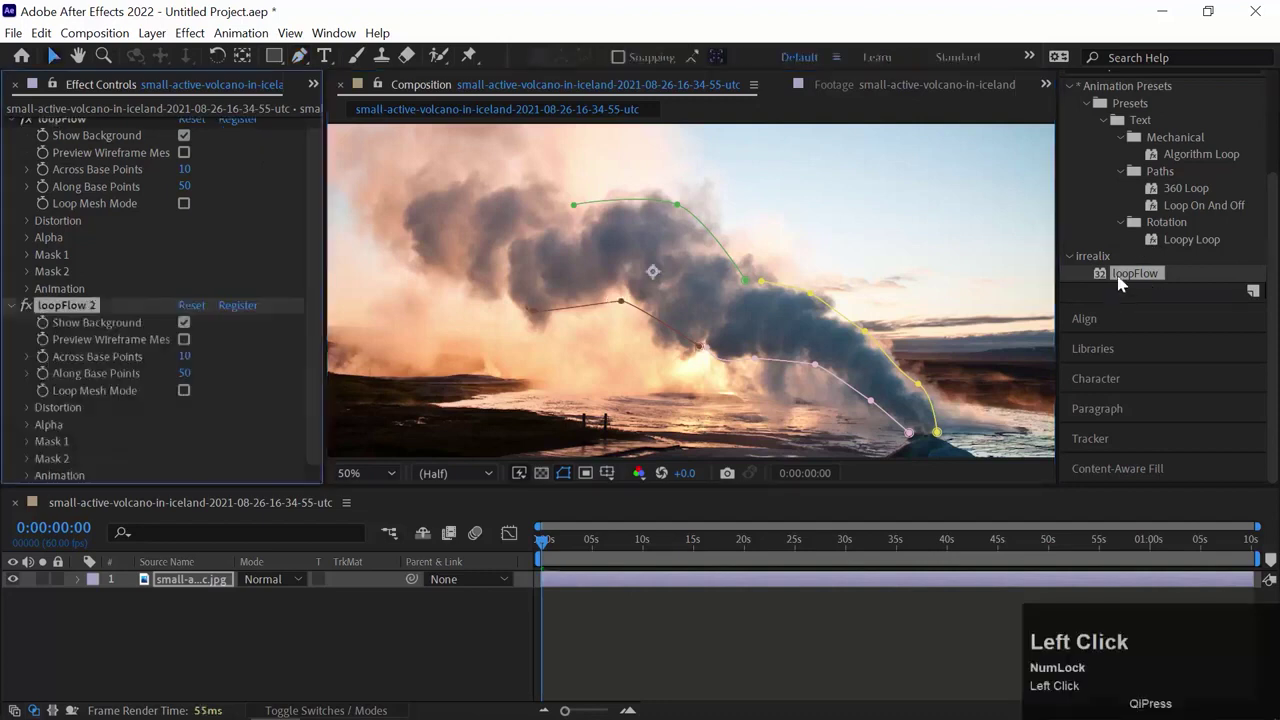
pyautogui.scroll(1, 82, 140)
pyautogui.click(72, 129)
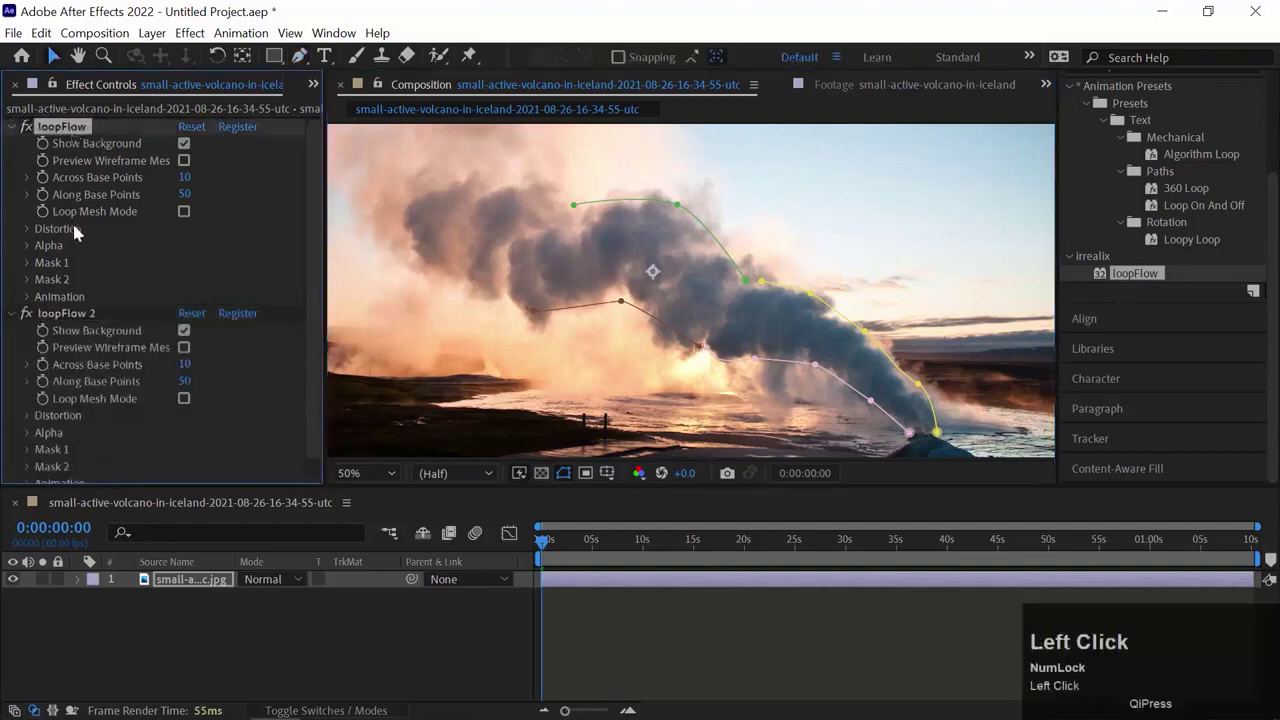
pyautogui.click(75, 313)
# Assign Mask 3 as the Mask 1 path of the loopFlow 2 effect and collapse that group
pyautogui.scroll(-1, 148, 318)
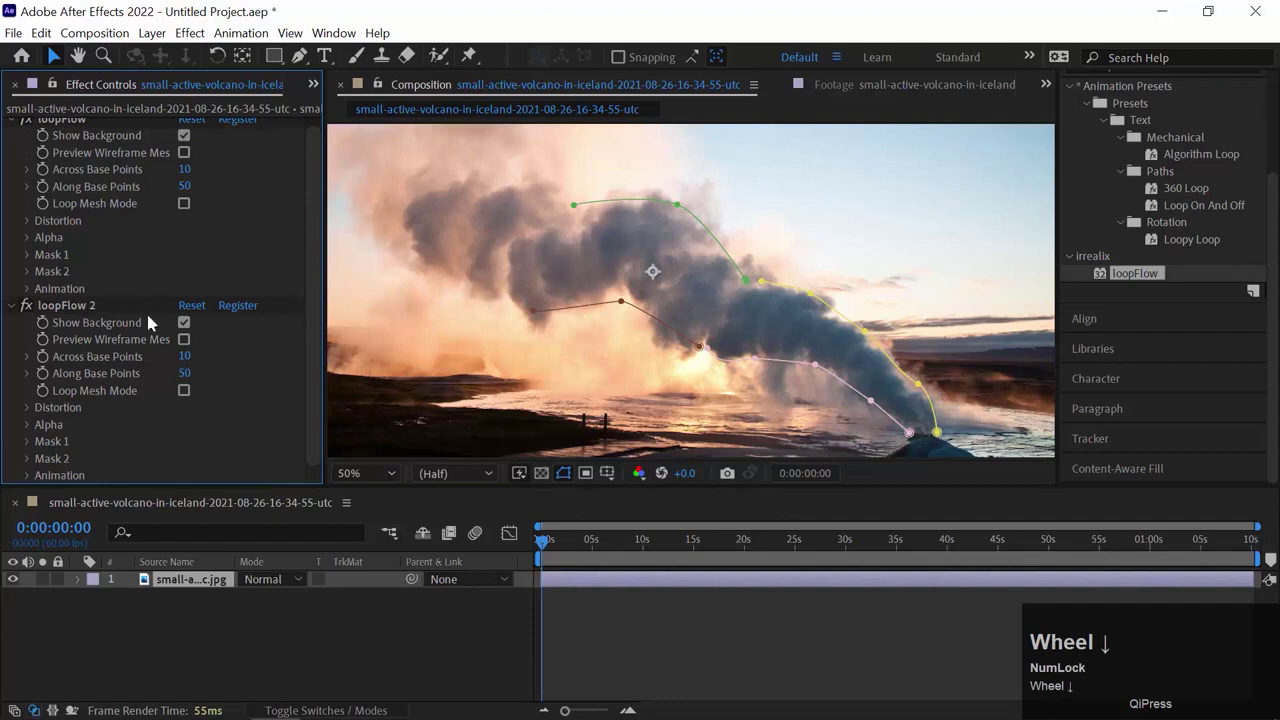
pyautogui.click(26, 443)
pyautogui.scroll(-2, 208, 420)
pyautogui.click(215, 408)
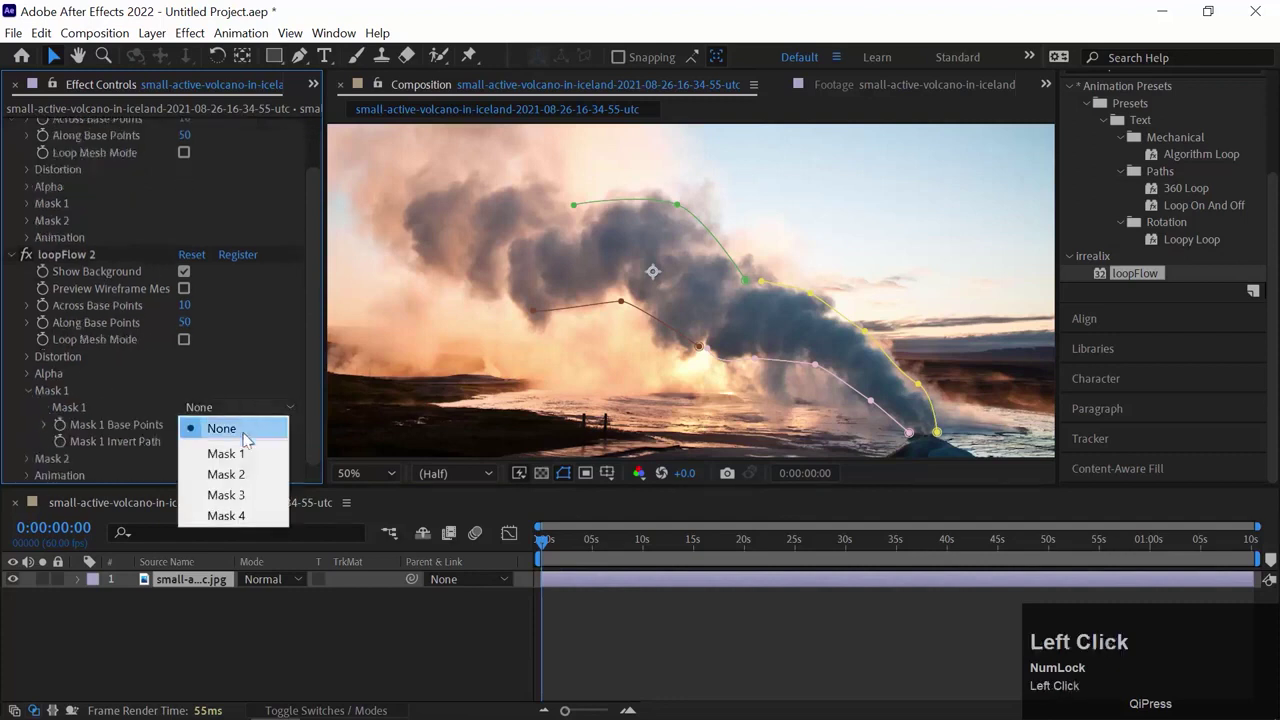
pyautogui.click(237, 497)
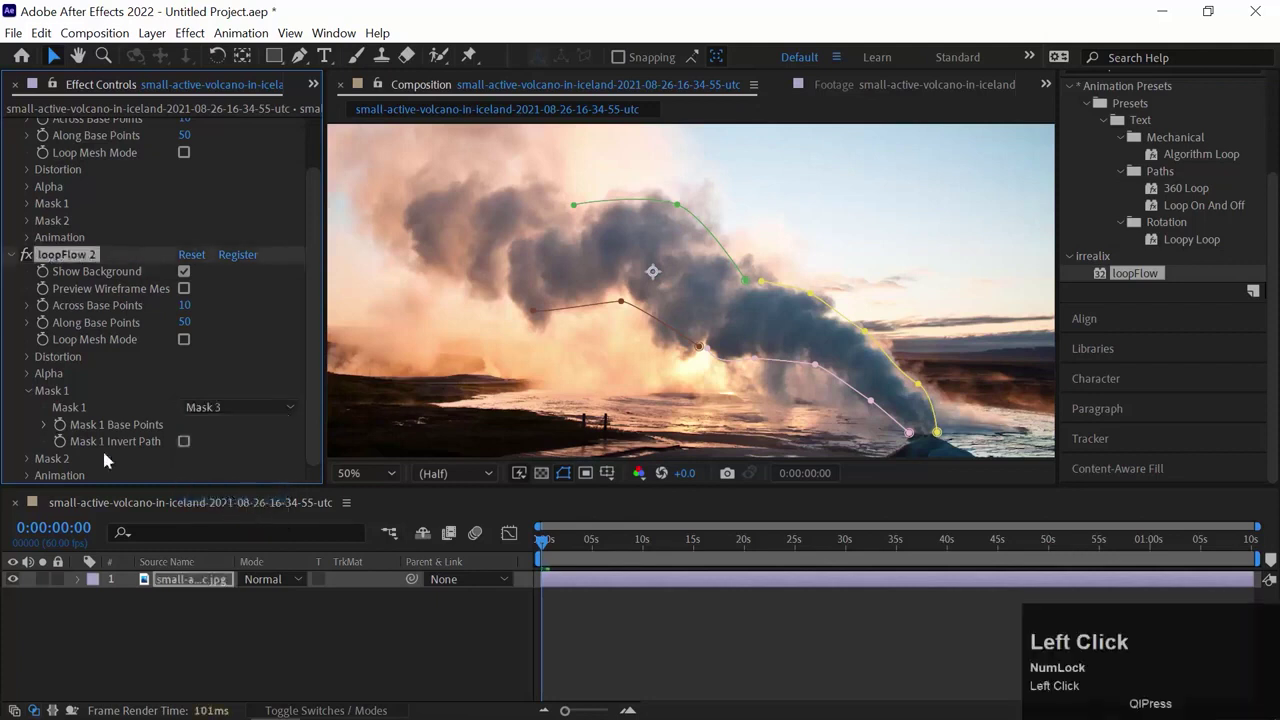
pyautogui.click(24, 391)
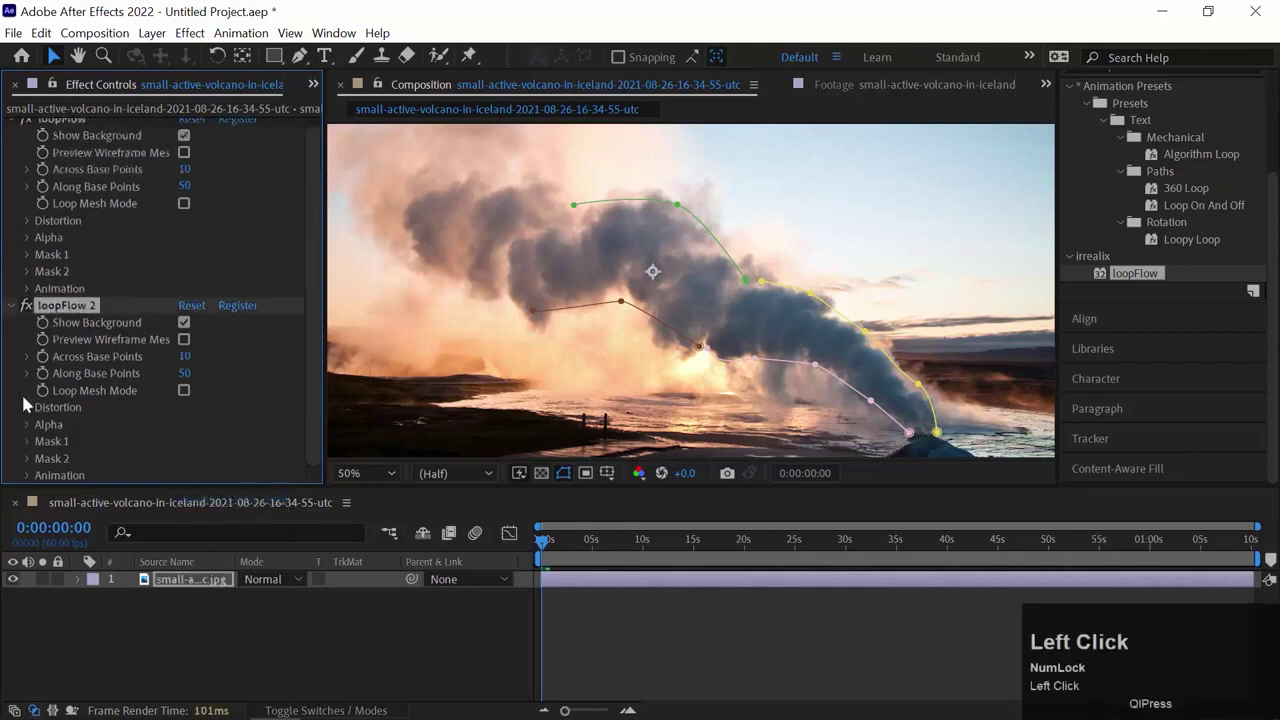
# Assign Mask 4 as the Mask 2 path of the loopFlow 2 effect
pyautogui.click(27, 458)
pyautogui.click(244, 440)
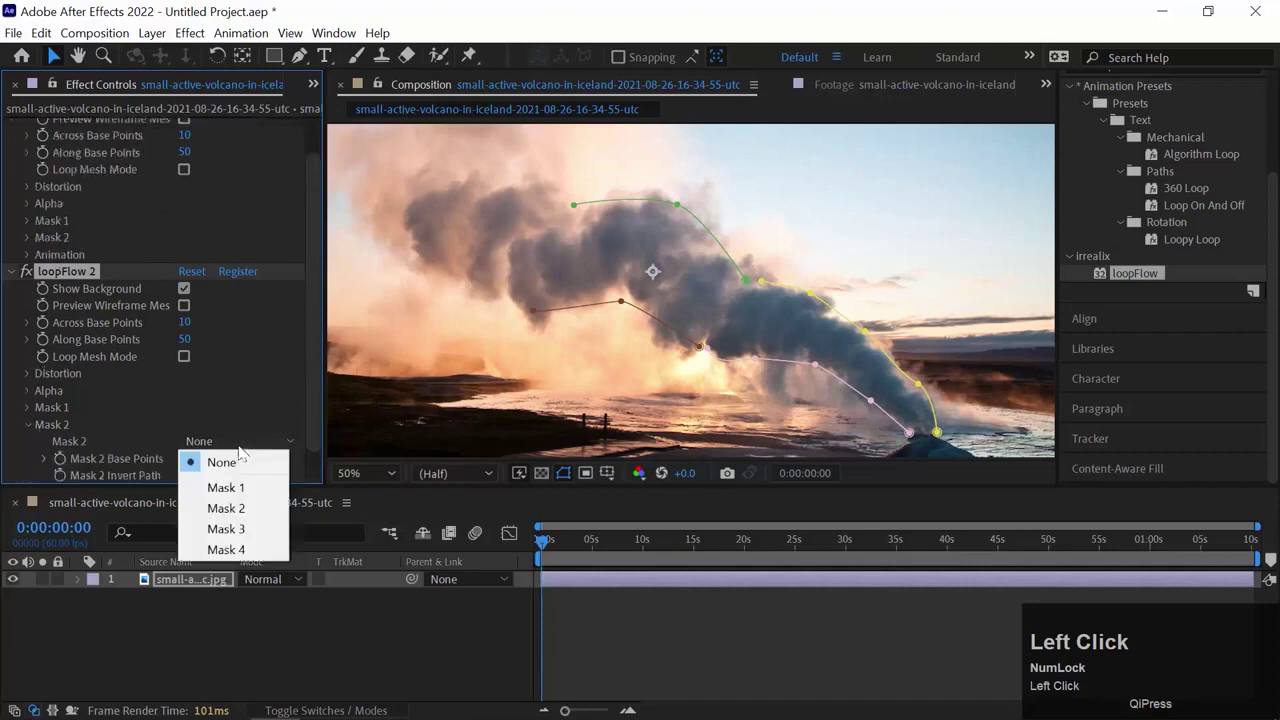
pyautogui.click(233, 549)
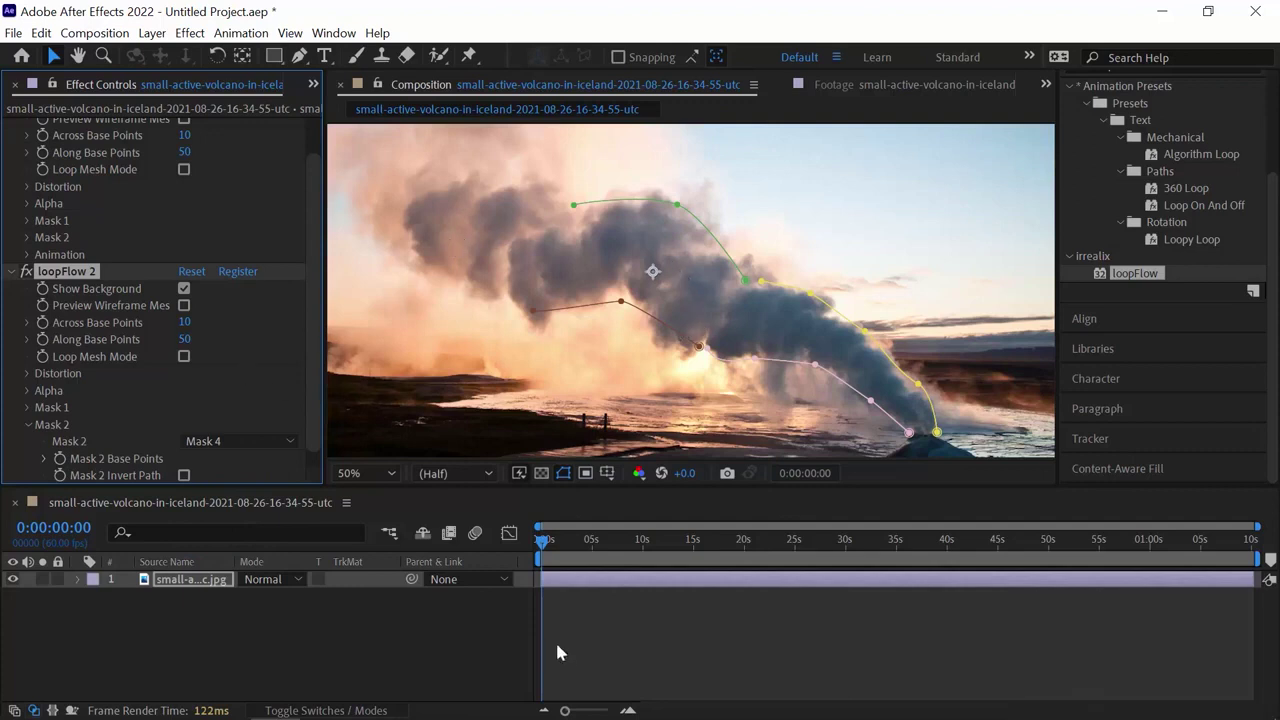
# Preview the smoke motion of both loopFlow effects from the start of the timeline, and scrub through the opening seconds
pyautogui.click(484, 542)
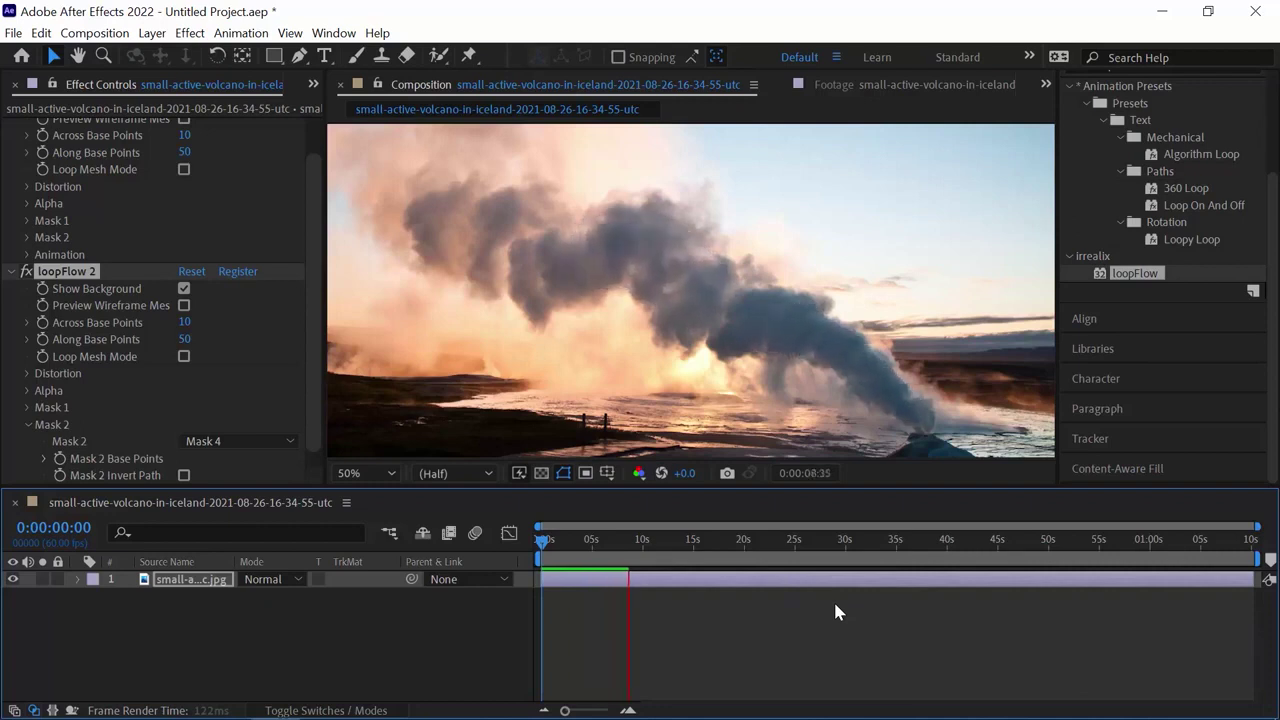
pyautogui.press('space')
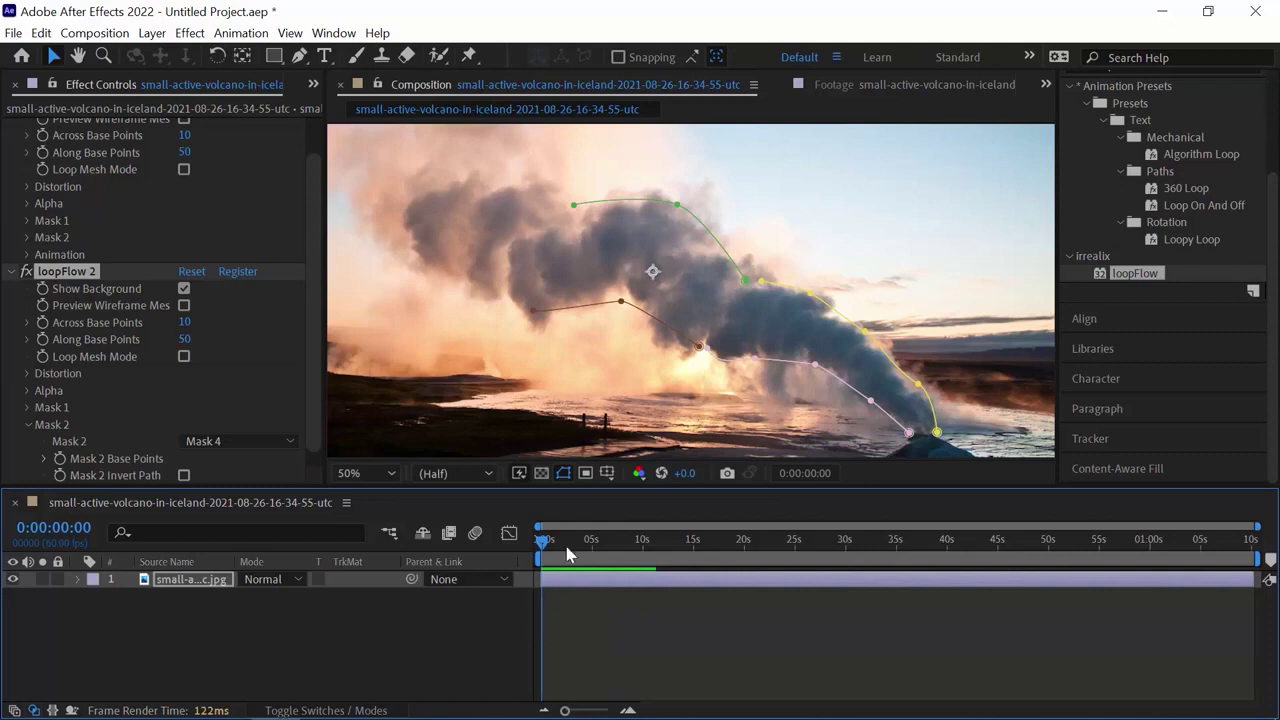
pyautogui.press('space')
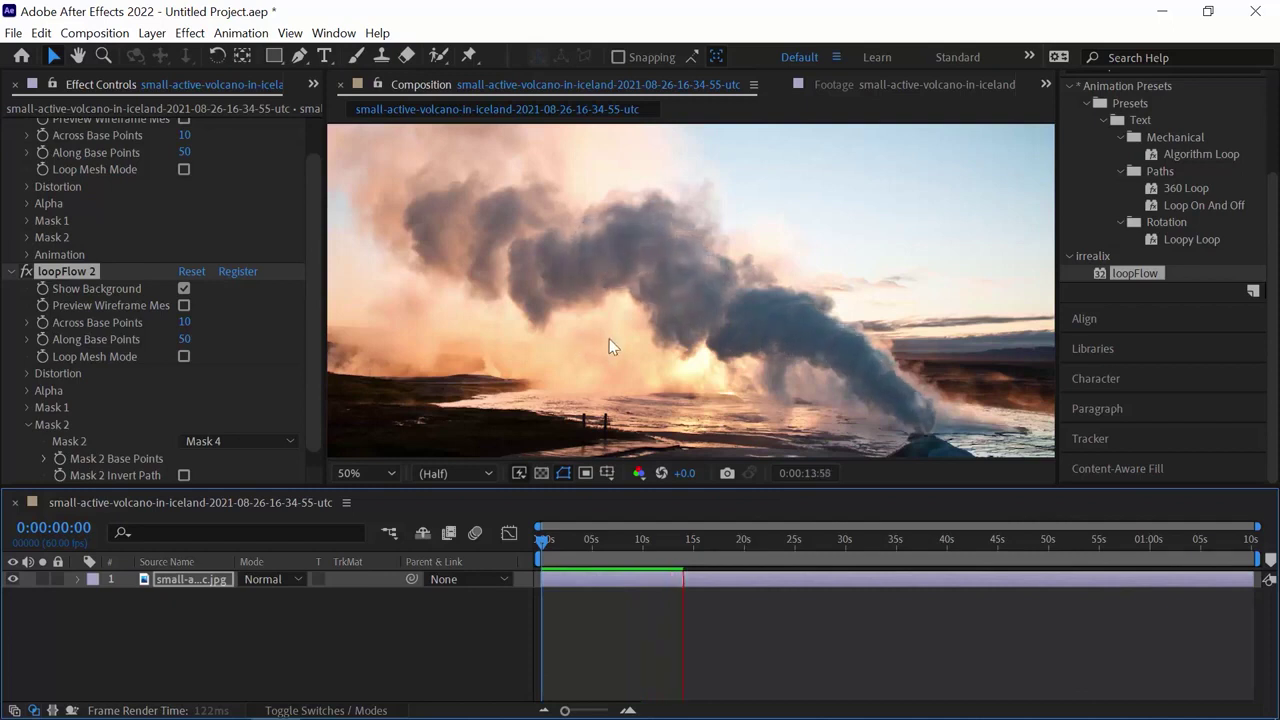
pyautogui.moveTo(564, 540); pyautogui.dragTo(590, 541)
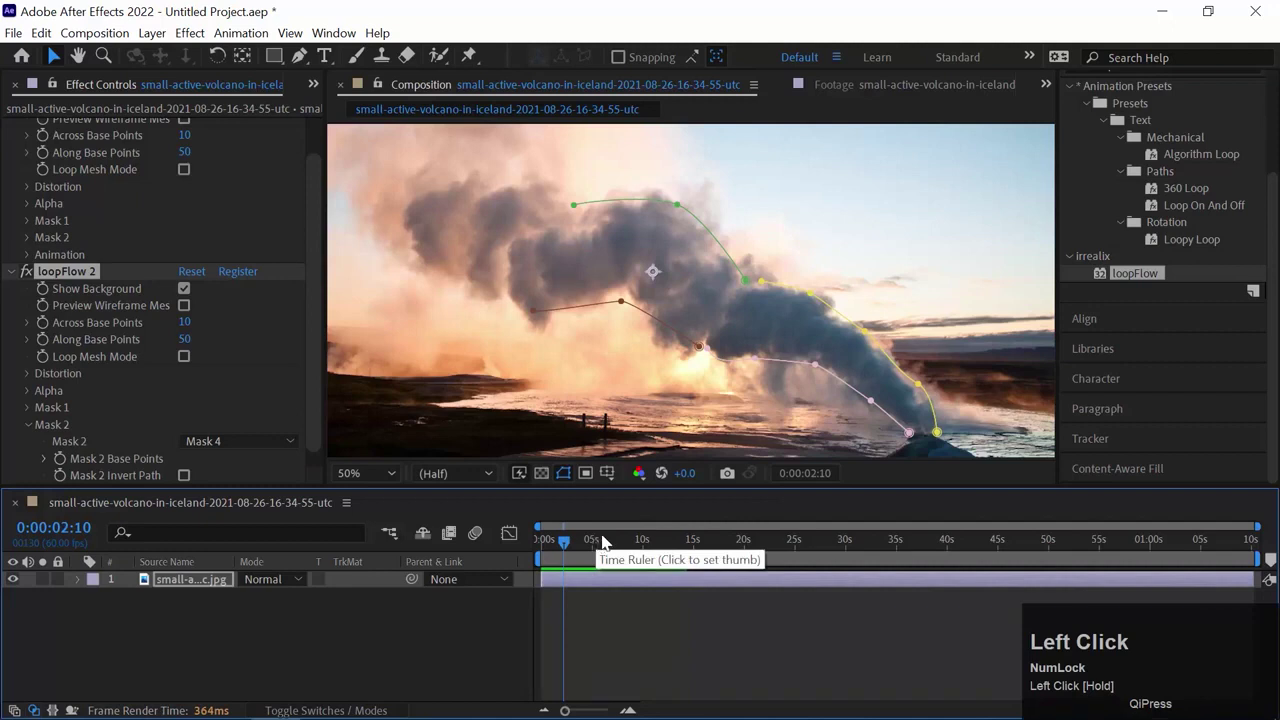
# Play back the smoke animation from the start of the timeline and stop it about four seconds in
pyautogui.press('space')
pyautogui.click(577, 352)
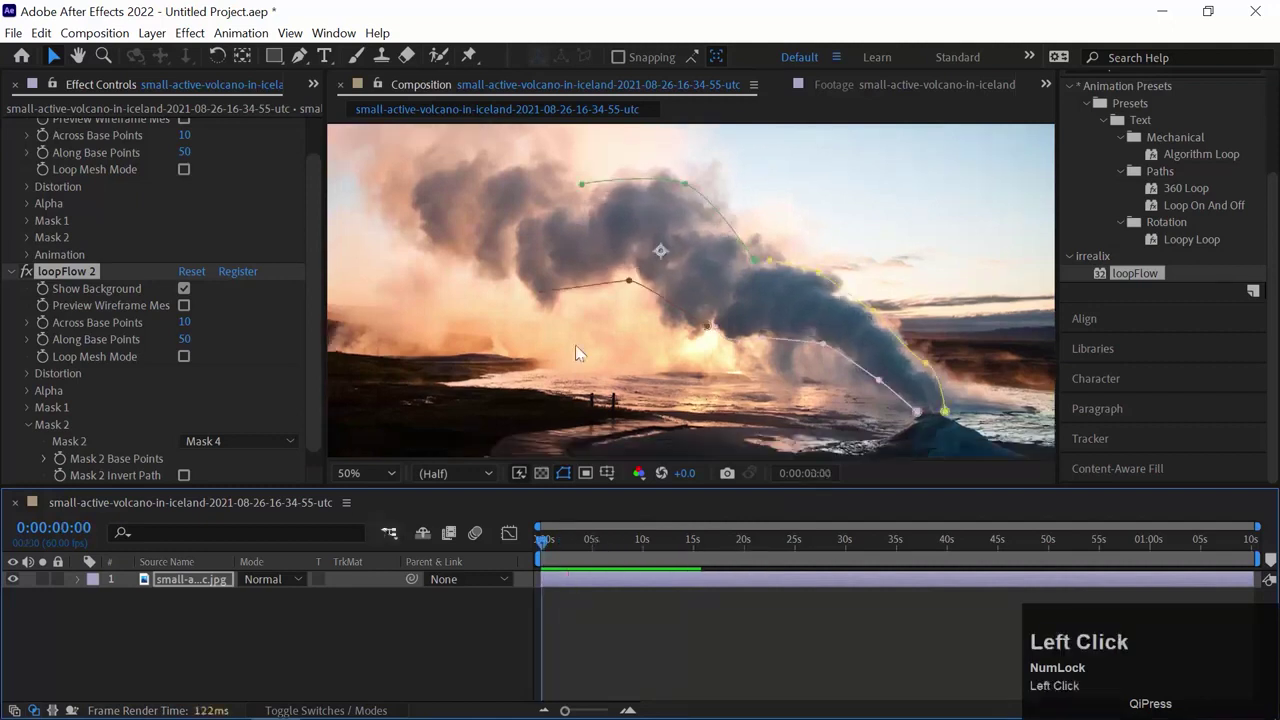
pyautogui.press('space')
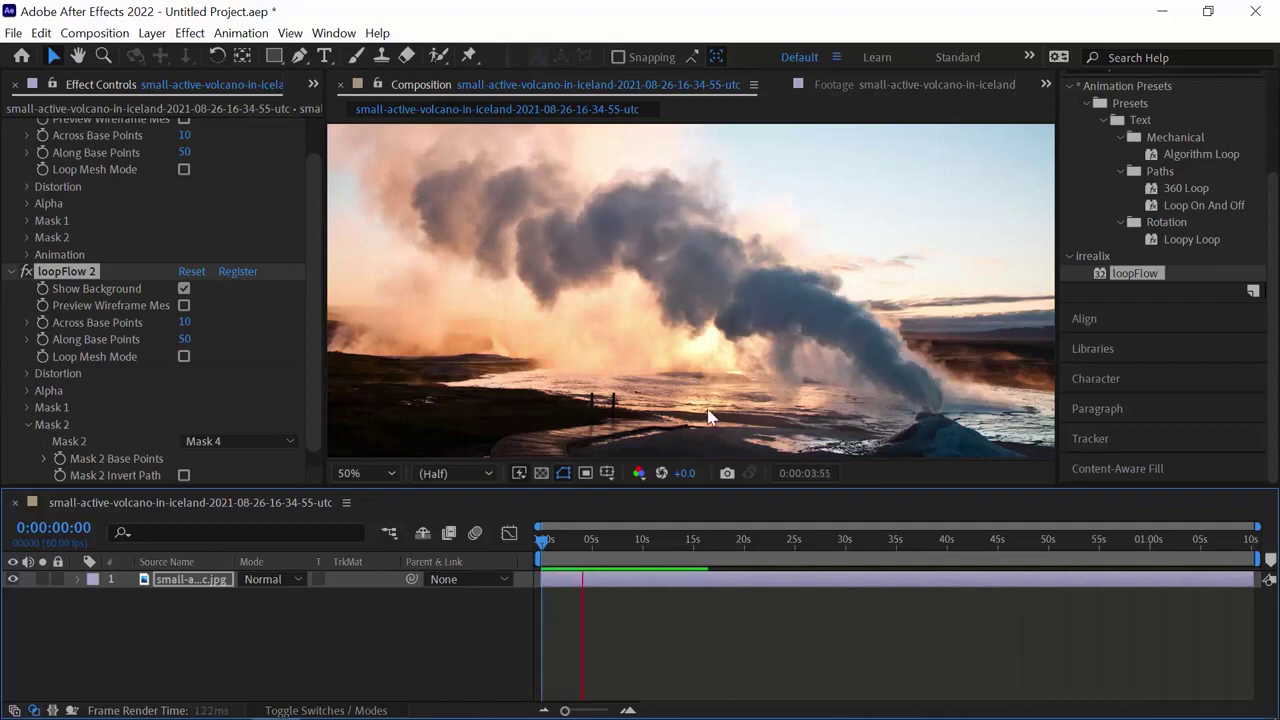
pyautogui.press('space')
# Move the lower end point of the green mask path outward, away from the plume's upper edge and over the sky
pyautogui.click(737, 334)
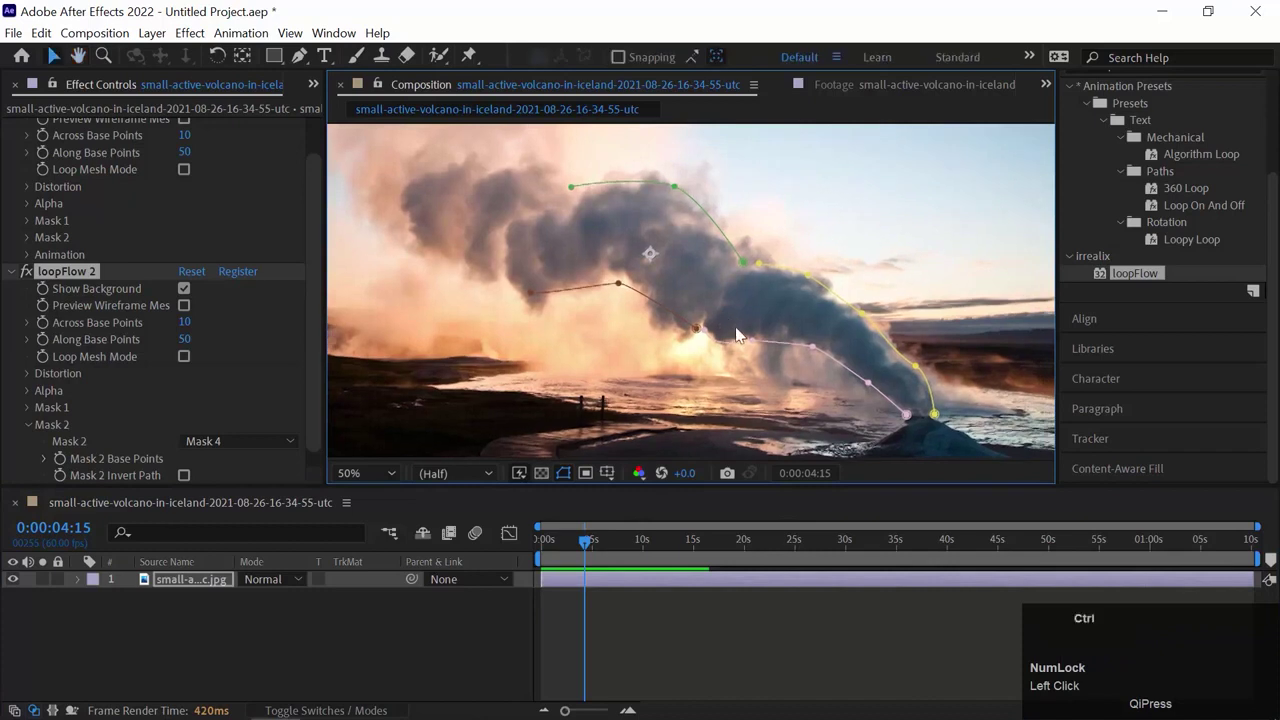
pyautogui.scroll(4, 737, 334)
pyautogui.moveTo(737, 334); pyautogui.dragTo(663, 309)
pyautogui.hotkey('ctrl', '-')
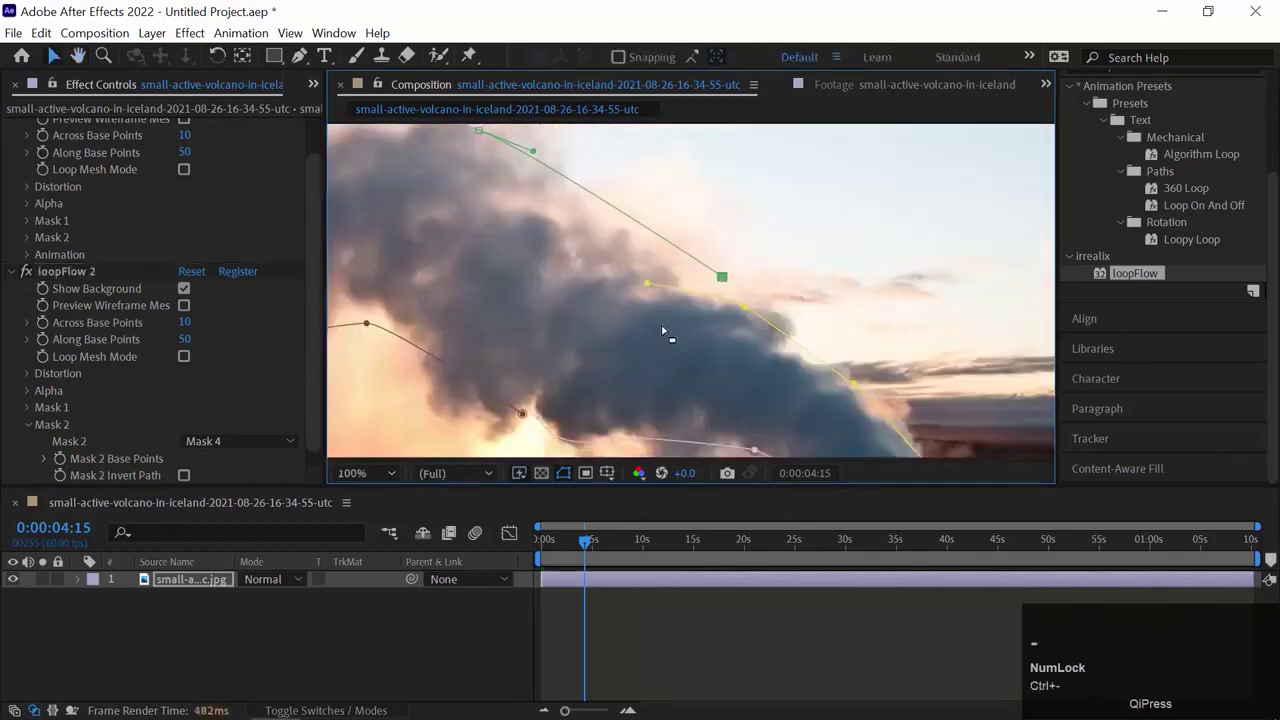
pyautogui.click(734, 334)
pyautogui.moveTo(768, 360); pyautogui.dragTo(866, 360)
# Move the lower end point of the brown mask path down below the plume, over the bright water
pyautogui.press('space')
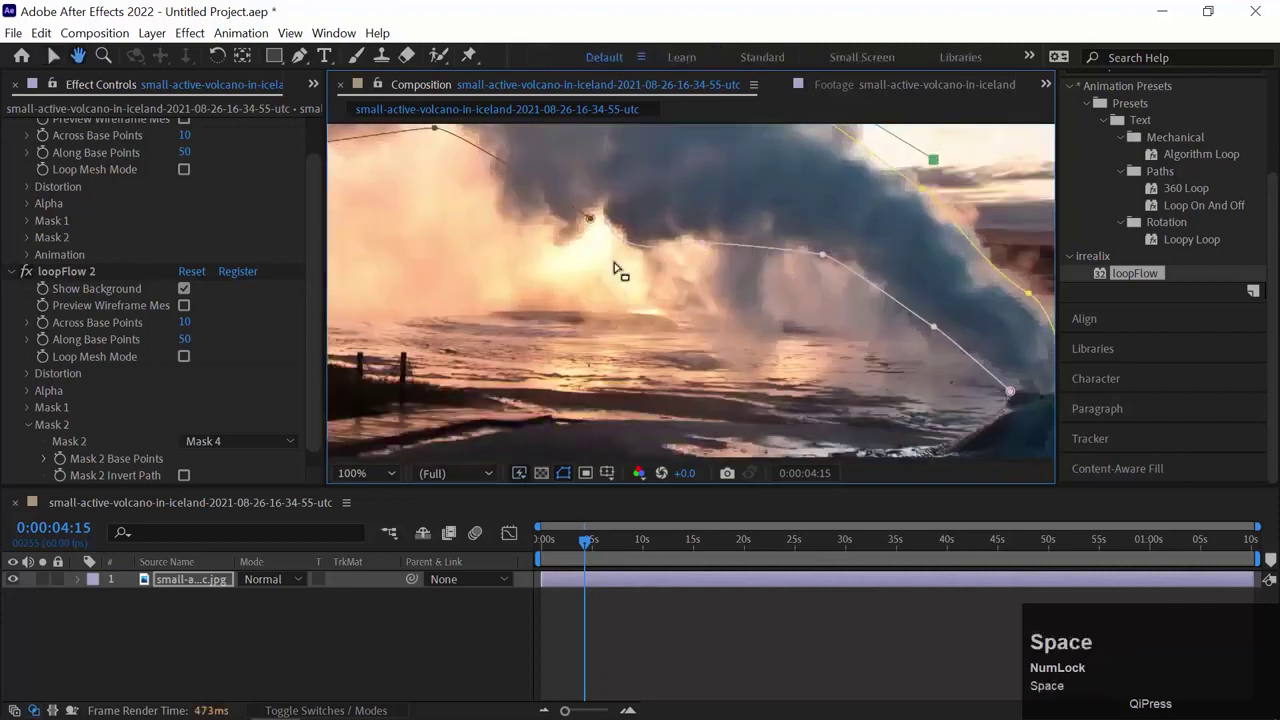
pyautogui.moveTo(593, 225); pyautogui.dragTo(587, 338)
pyautogui.press('space')
pyautogui.hotkey('ctrl', '-')
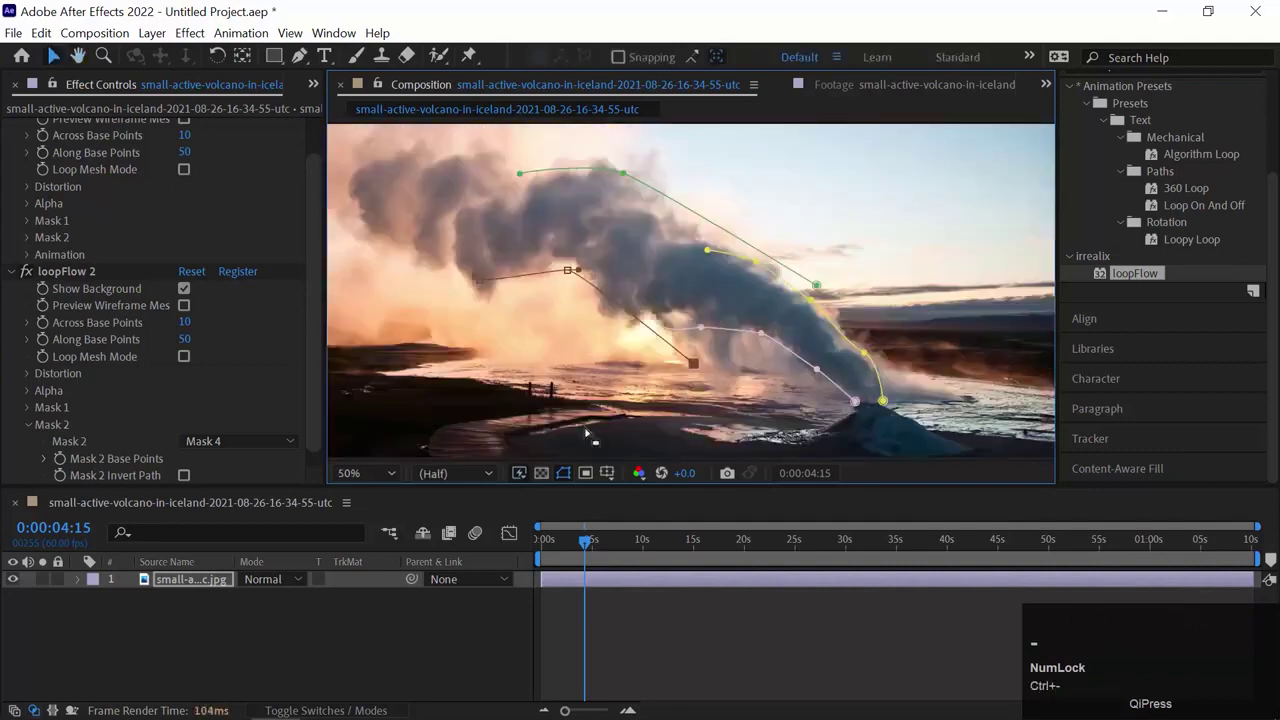
# Preview the smoke motion with the widened mask paths from the start, replay it, and return to the first frame
pyautogui.moveTo(585, 540); pyautogui.dragTo(406, 545)
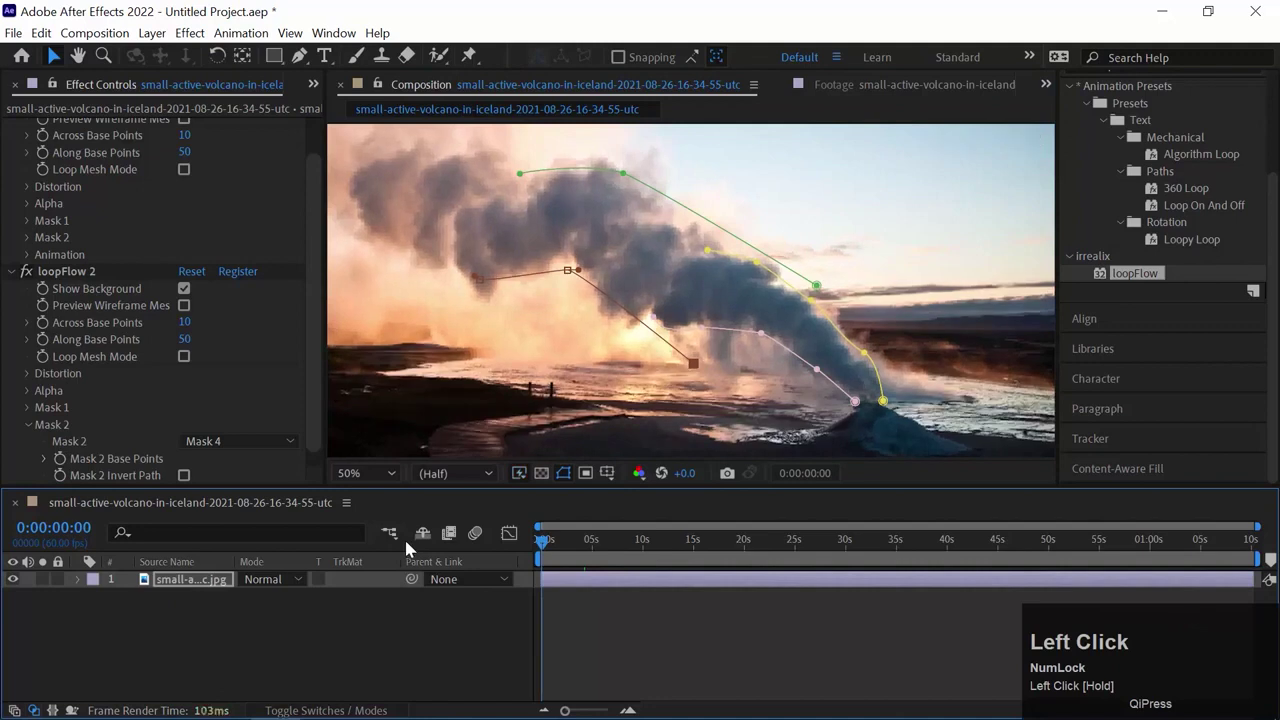
pyautogui.press('space')
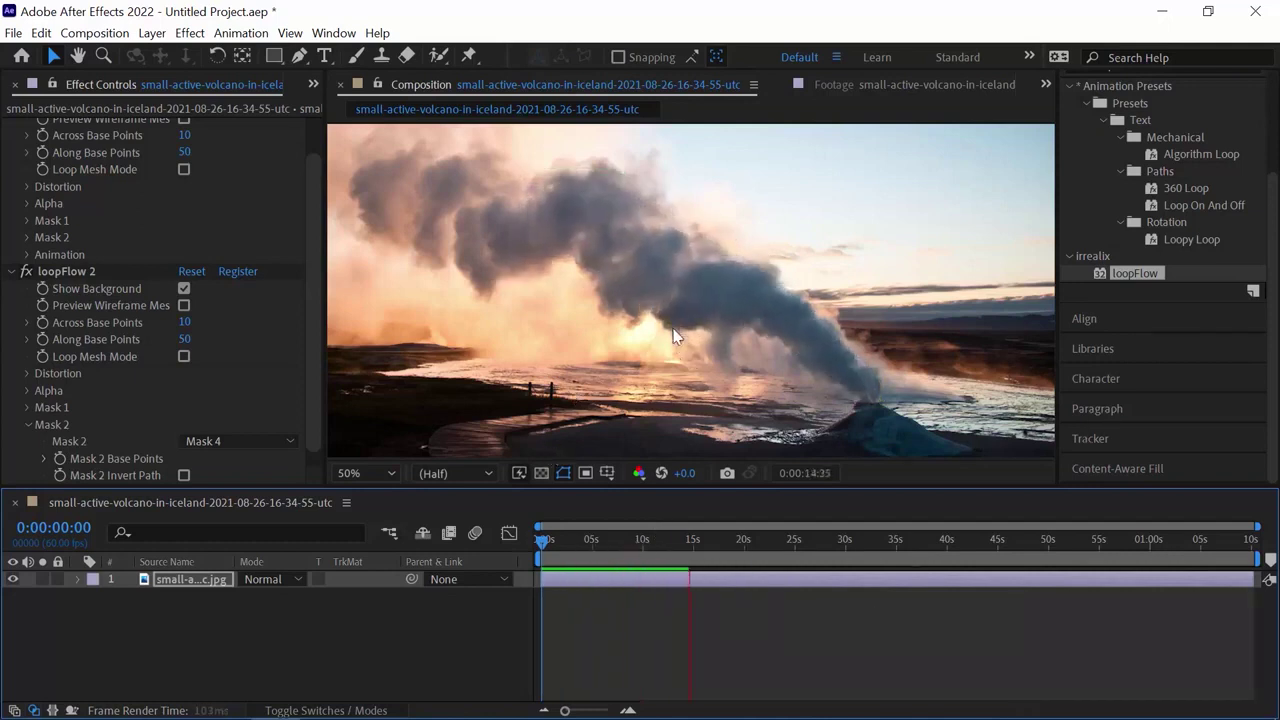
pyautogui.press('space')
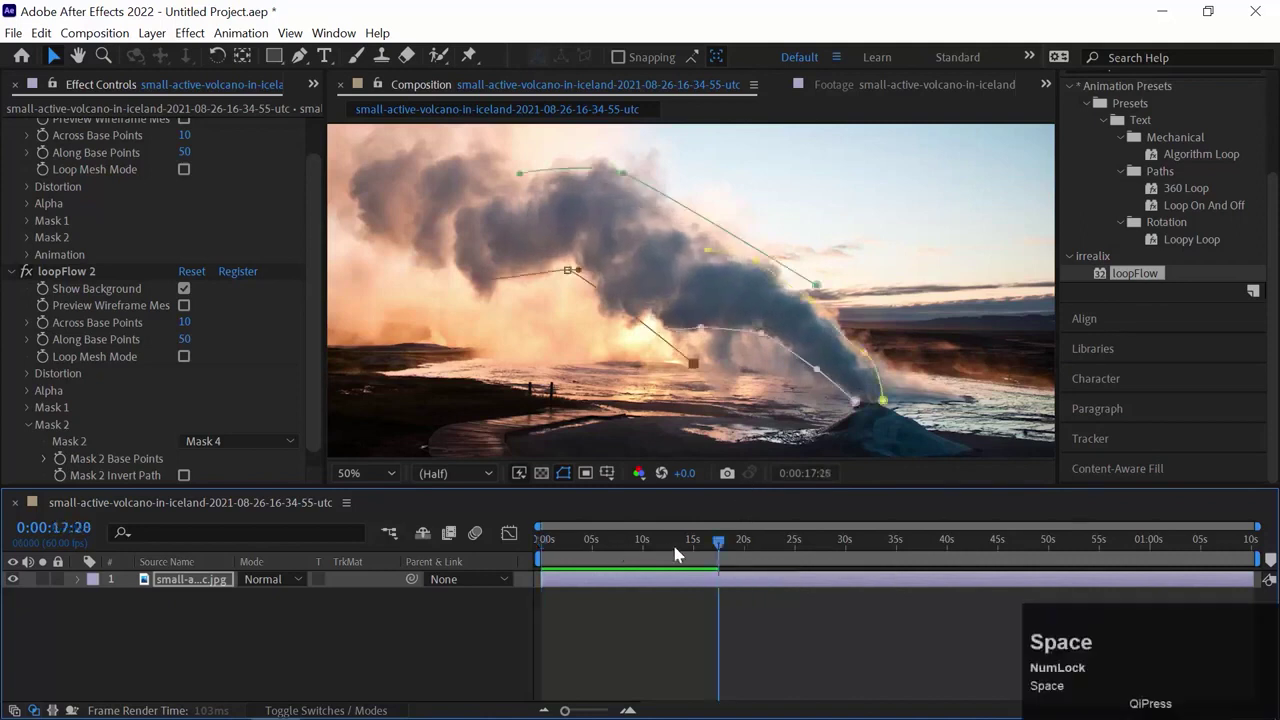
pyautogui.moveTo(677, 555); pyautogui.dragTo(456, 555)
pyautogui.press('space')
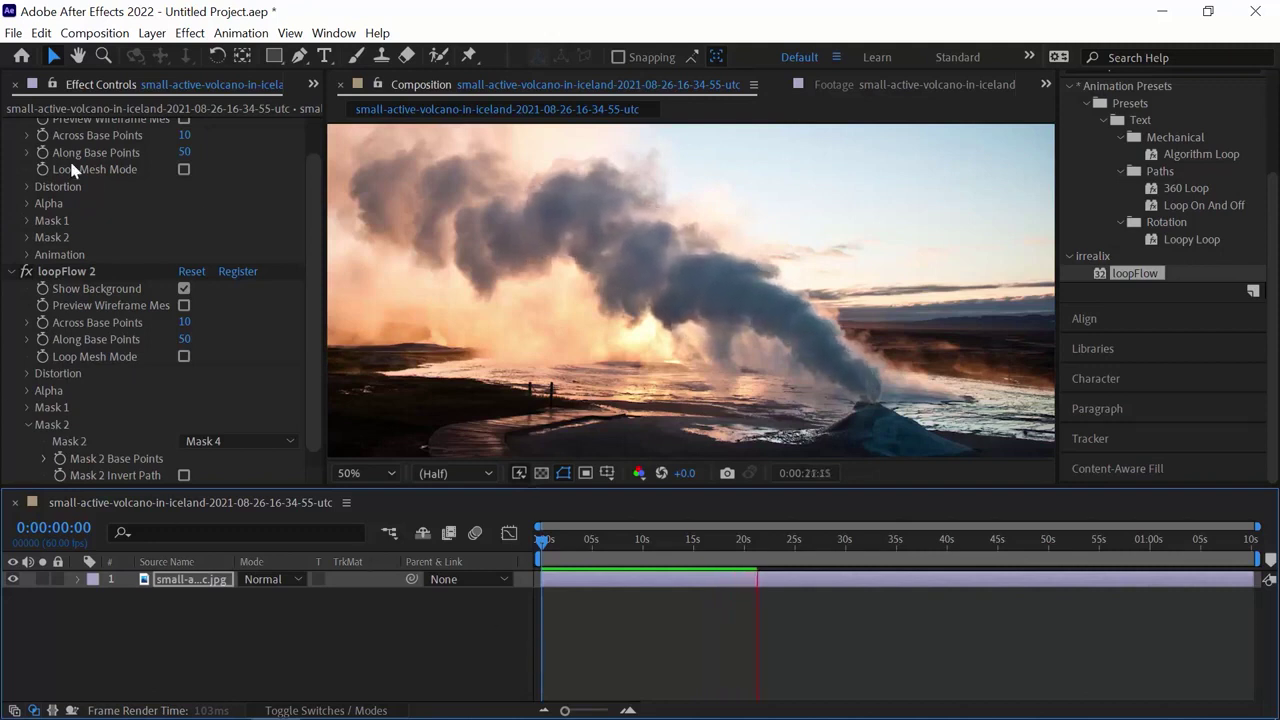
pyautogui.press('space')
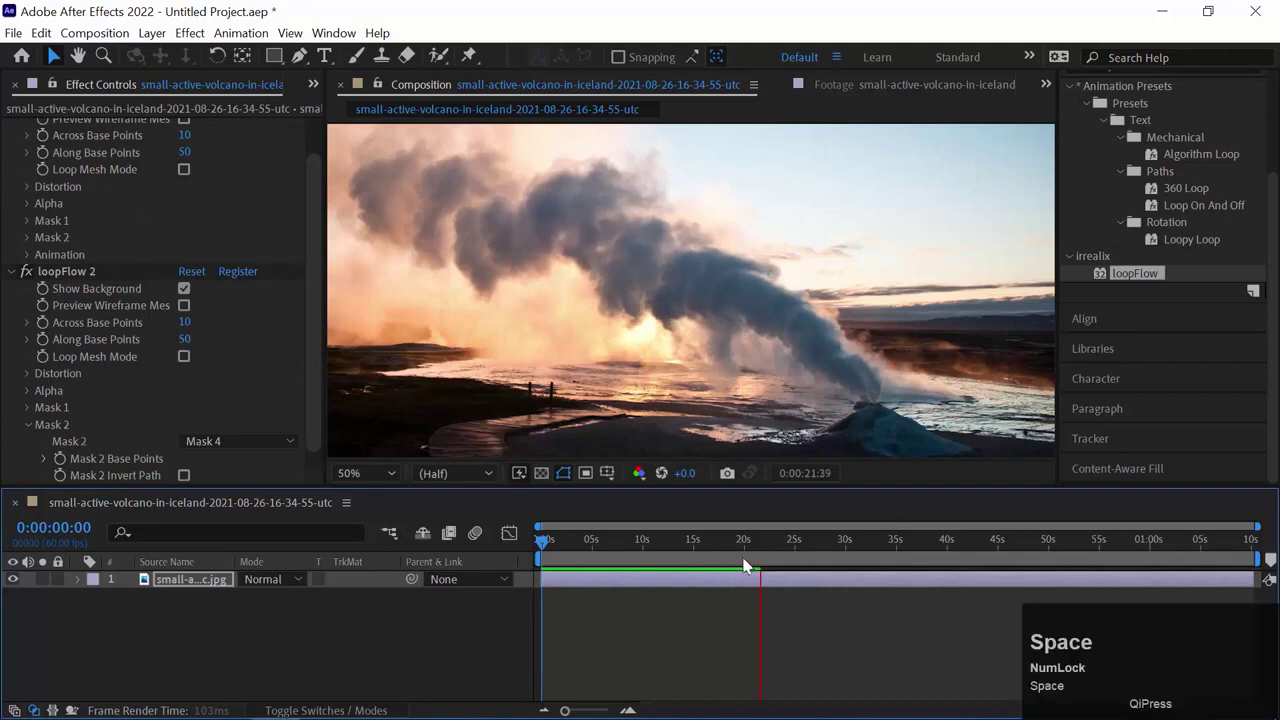
pyautogui.click(508, 531)
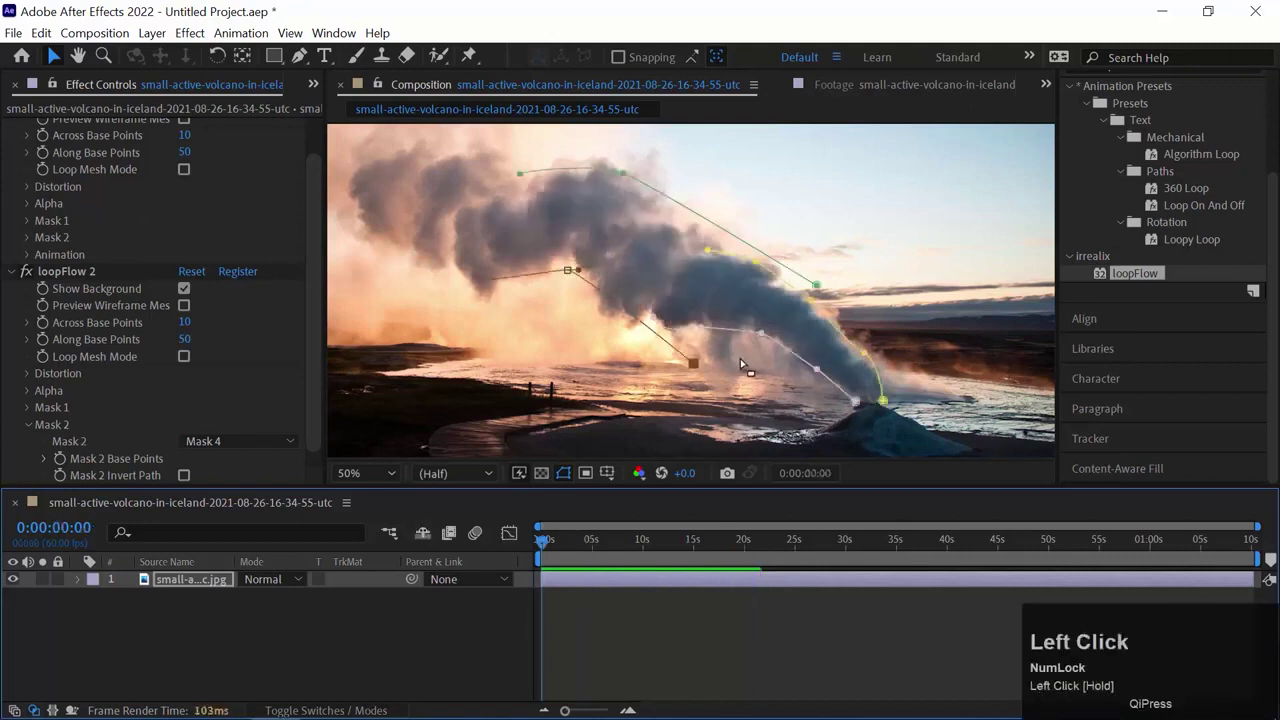
# Collapse both loopFlow effects and draw an open mask path along the water's upper edge, from the photo's right edge to the volcano cone
pyautogui.click(12, 272)
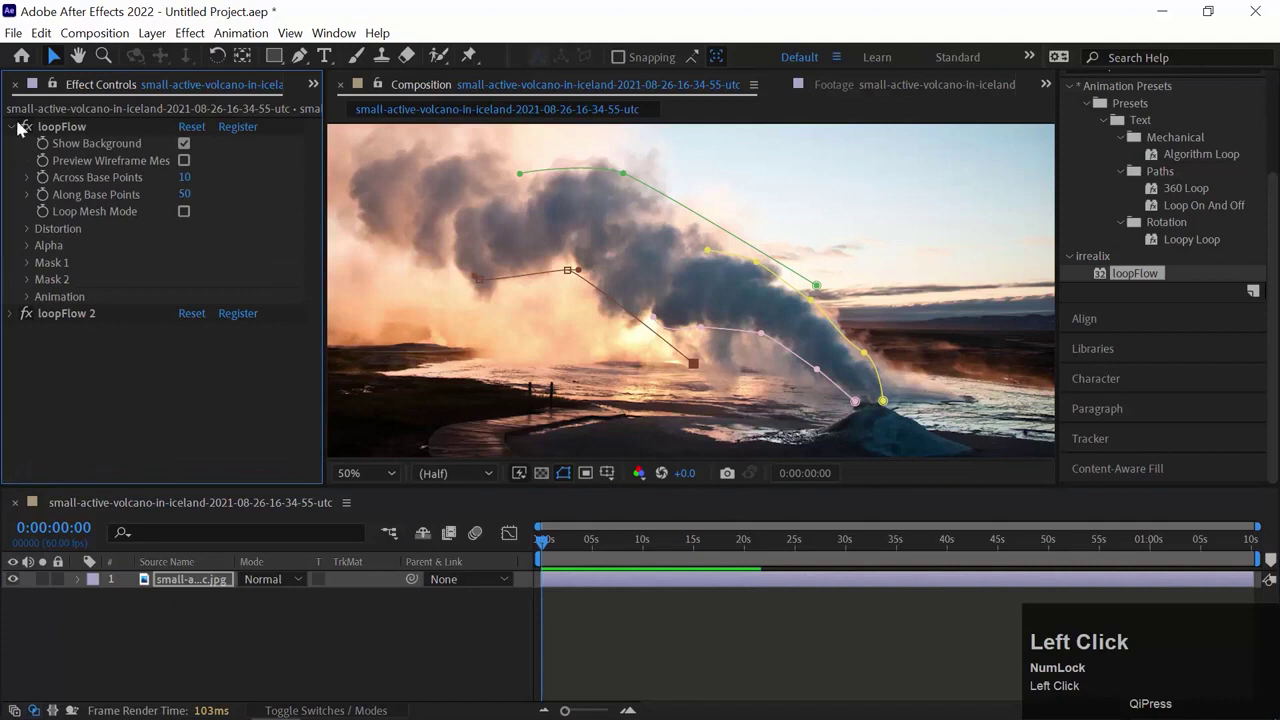
pyautogui.click(11, 128)
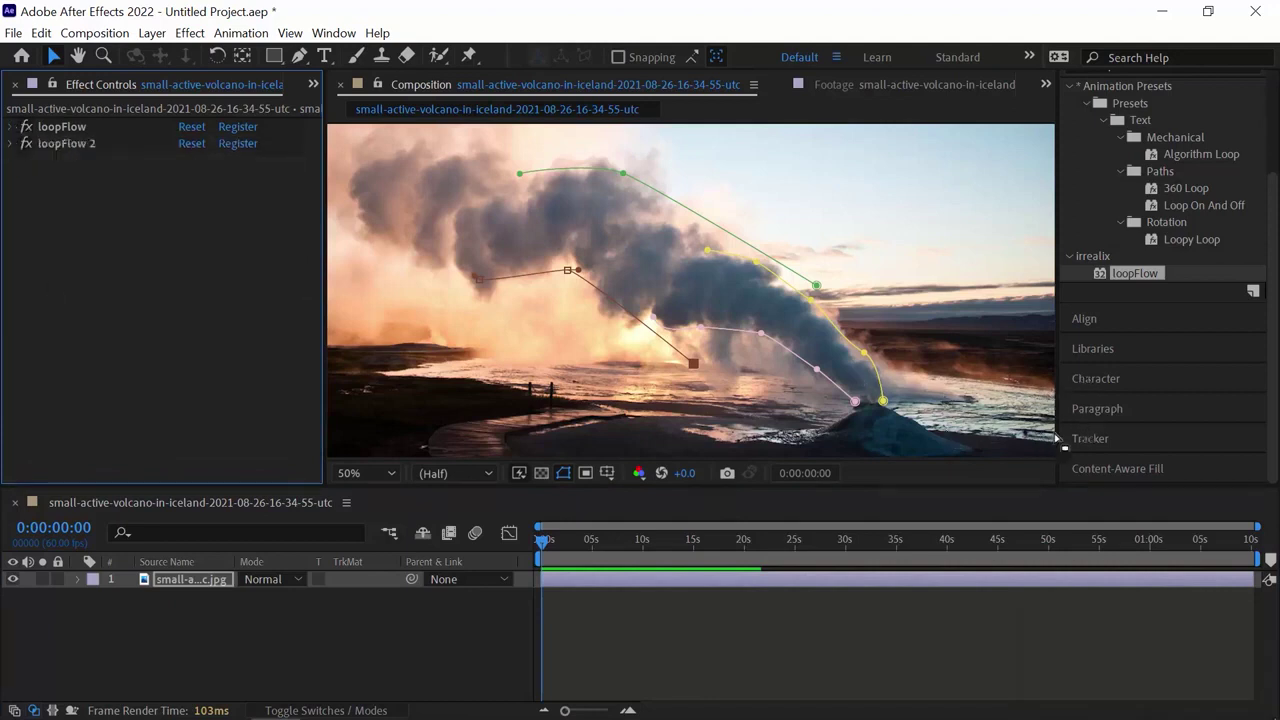
pyautogui.click(210, 613)
pyautogui.click(210, 585)
pyautogui.click(299, 55)
pyautogui.moveTo(1047, 397); pyautogui.dragTo(951, 393)
pyautogui.click(951, 385)
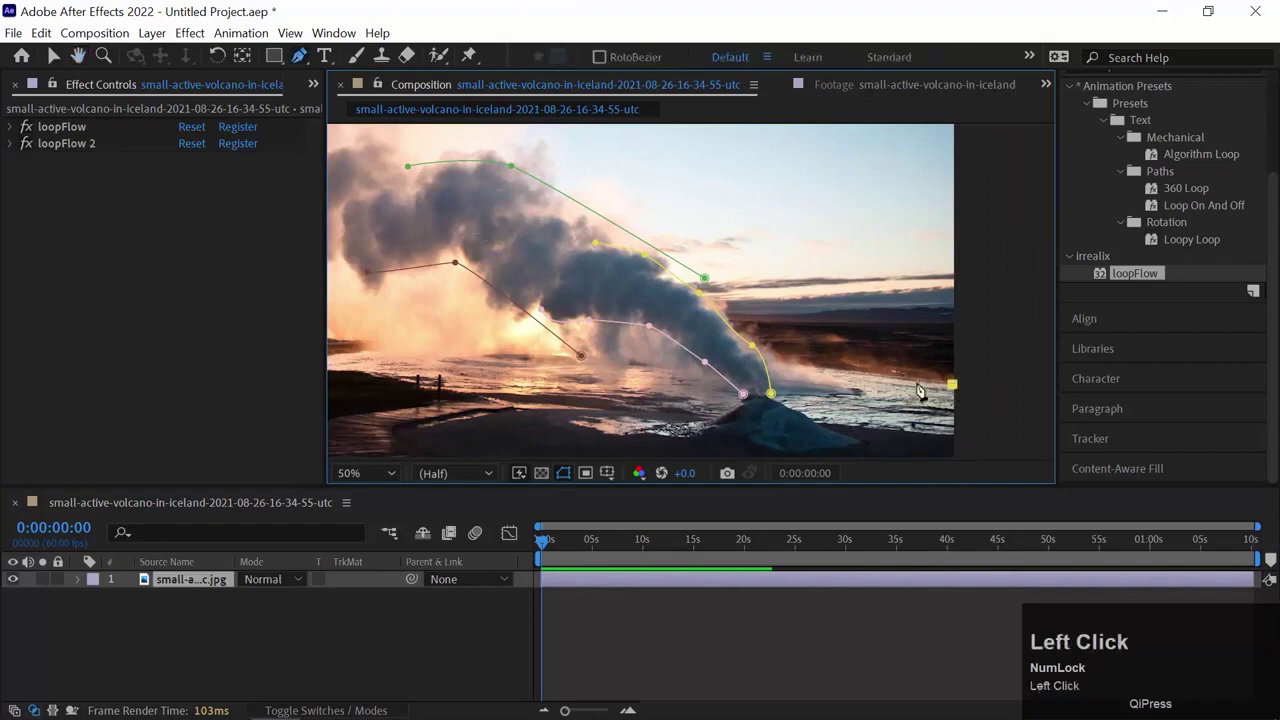
pyautogui.click(766, 358)
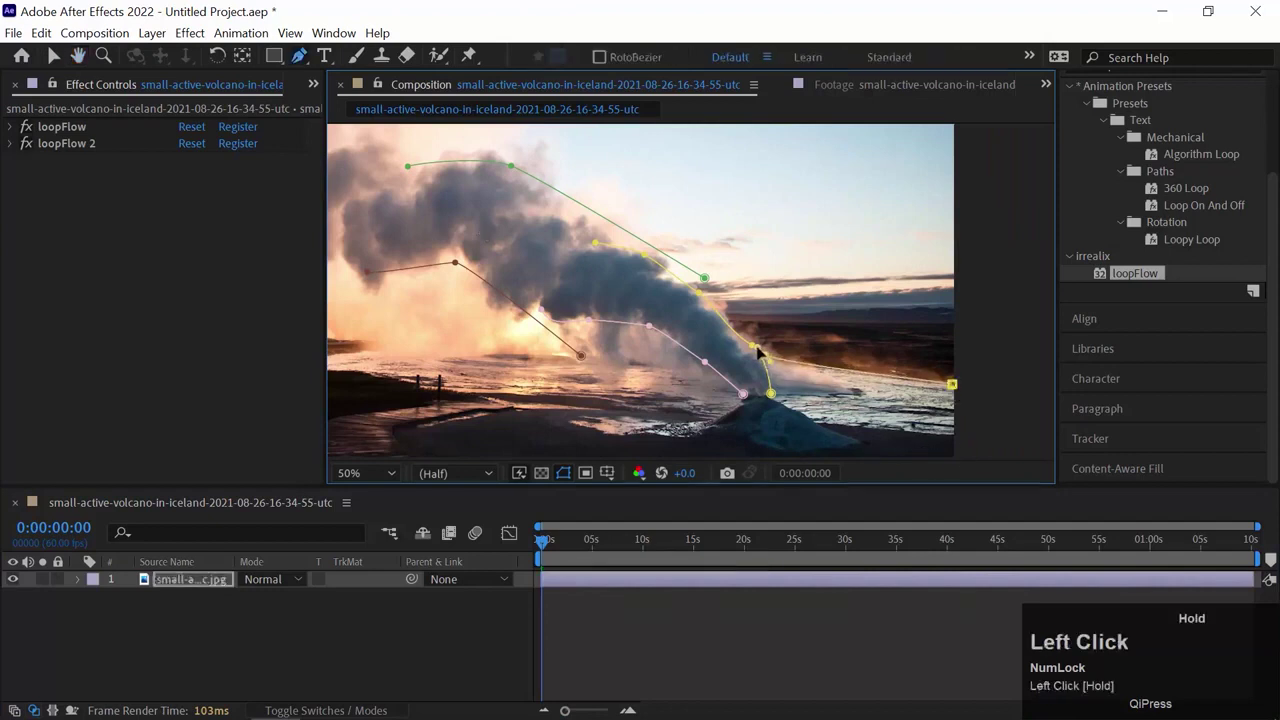
# Draw a separate open mask path along the water's lower edge, from the photo's right edge to the volcano cone
pyautogui.click(956, 440)
pyautogui.hotkey('ctrl', 'z')
pyautogui.click(185, 592)
pyautogui.click(330, 580)
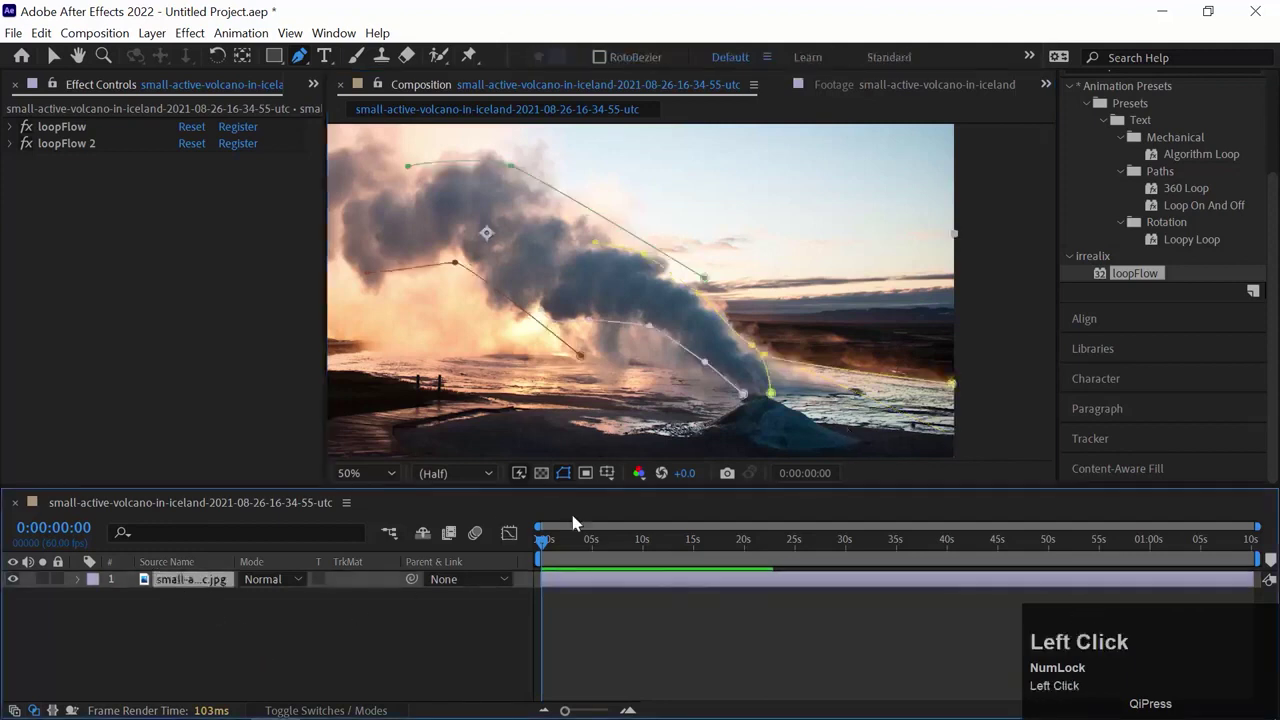
pyautogui.click(957, 438)
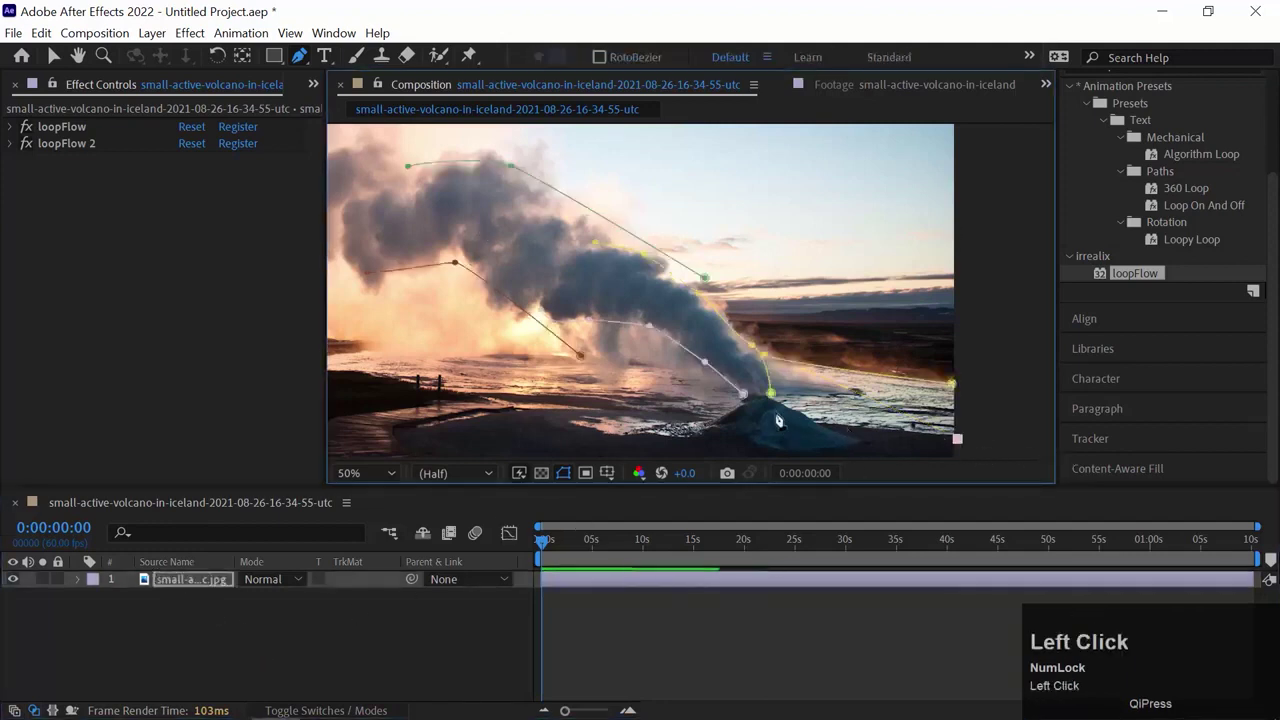
pyautogui.hotkey('ctrl', 'z')
pyautogui.moveTo(776, 404); pyautogui.dragTo(779, 430)
# Apply a third loopFlow effect to the photo layer, check the layer's mask list, and select the loopFlow 3 effect
pyautogui.moveTo(1192, 276); pyautogui.dragTo(538, 385)
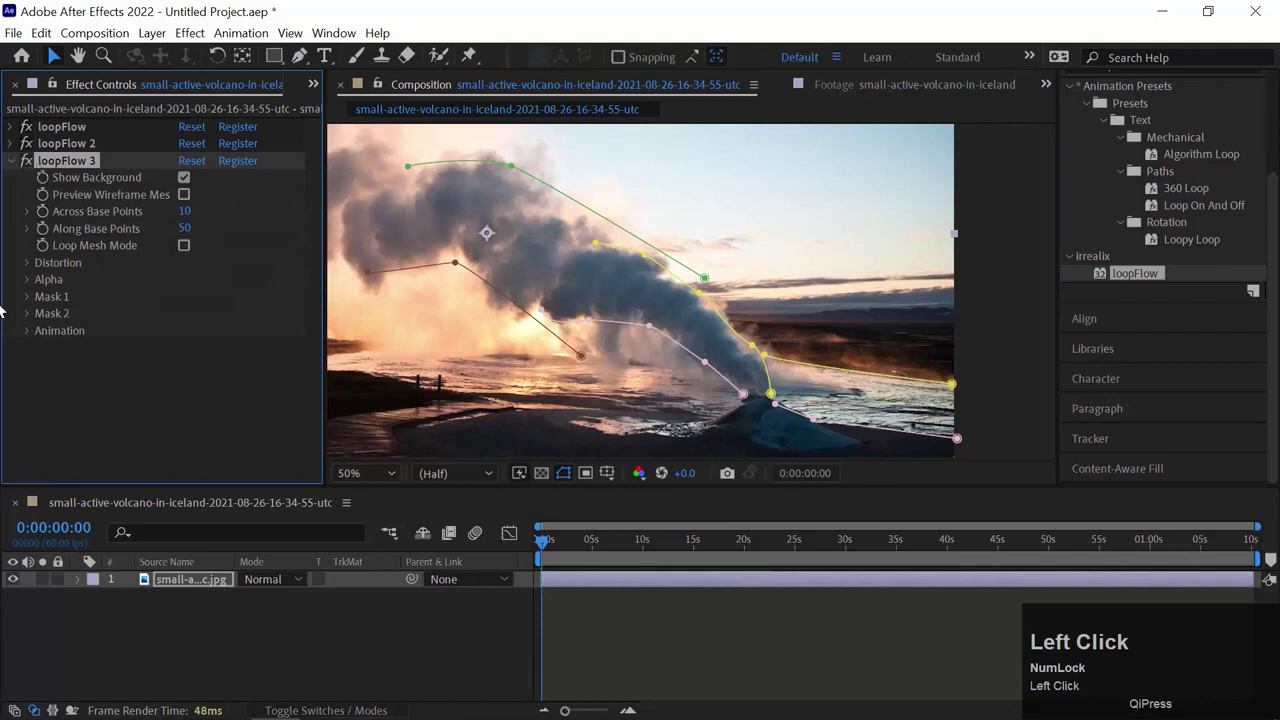
pyautogui.click(80, 579)
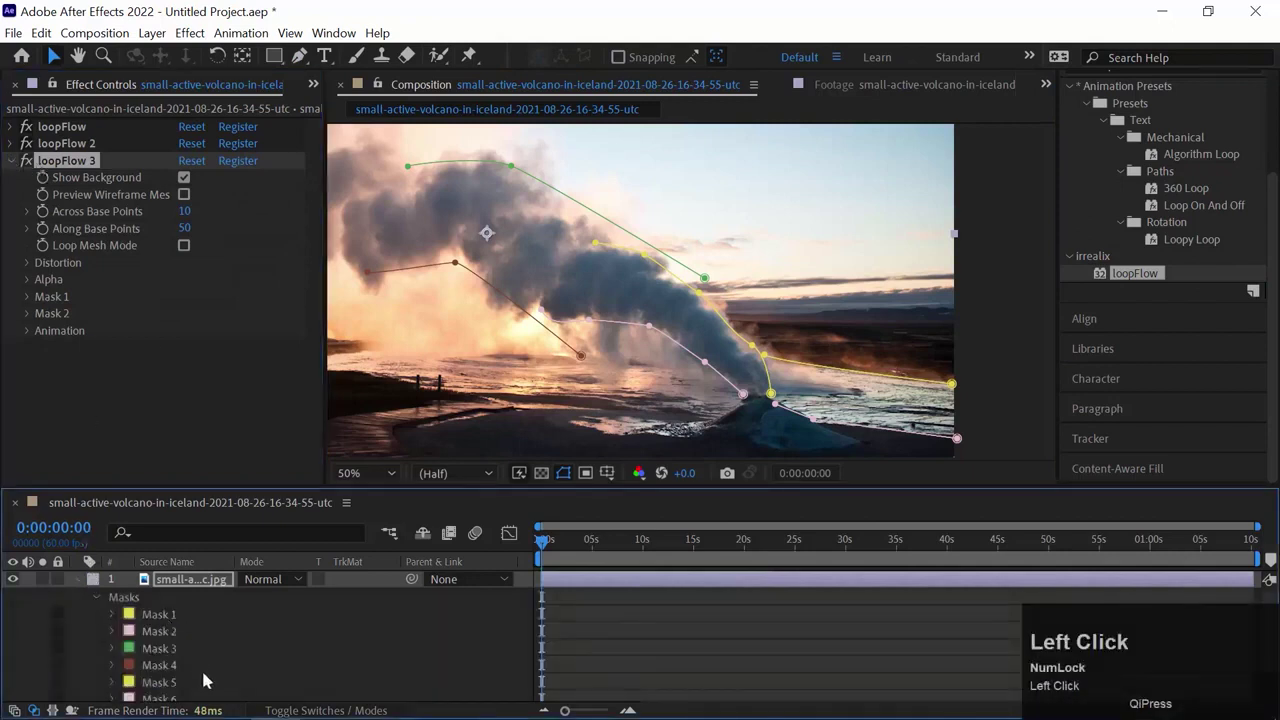
pyautogui.scroll(-1, 200, 655)
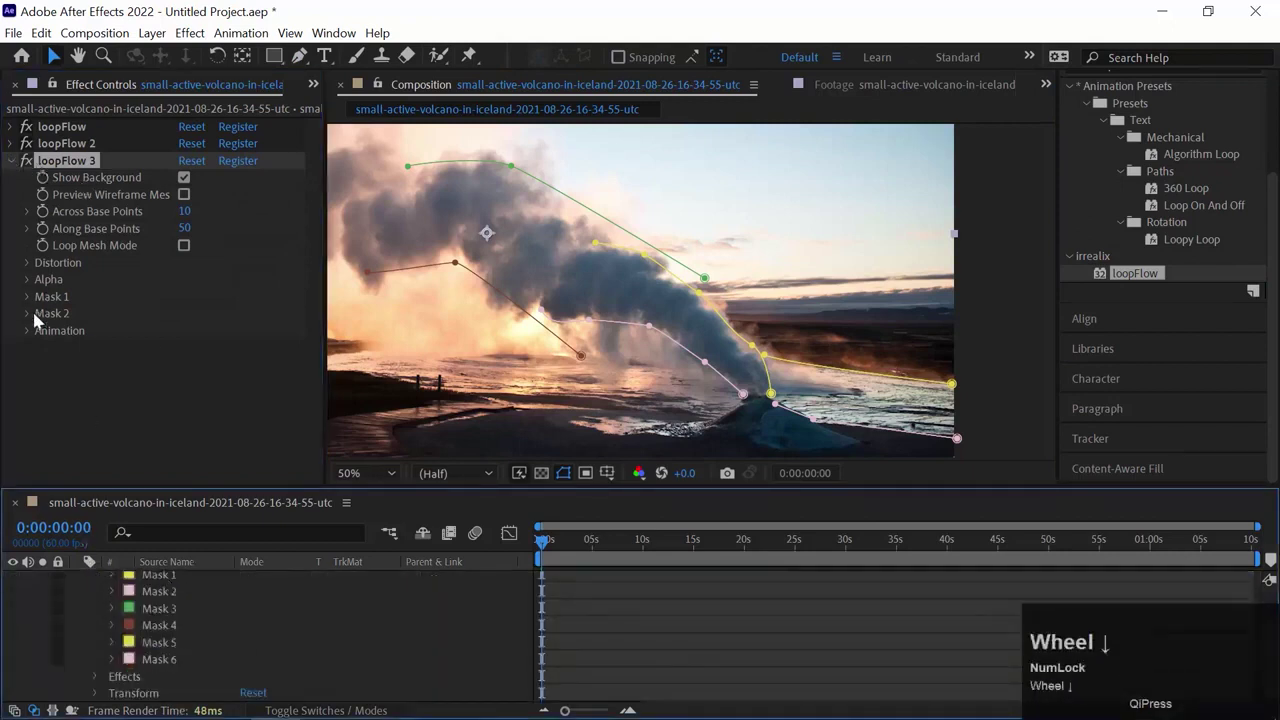
pyautogui.click(62, 143)
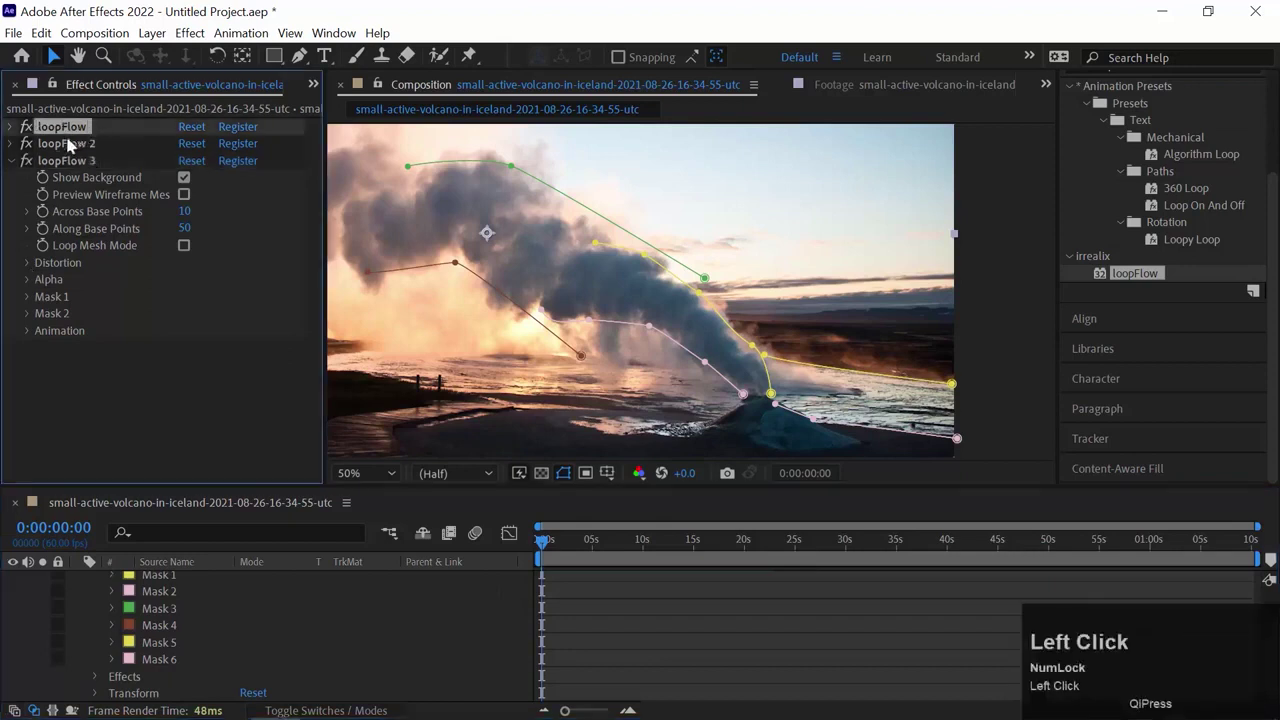
pyautogui.click(89, 162)
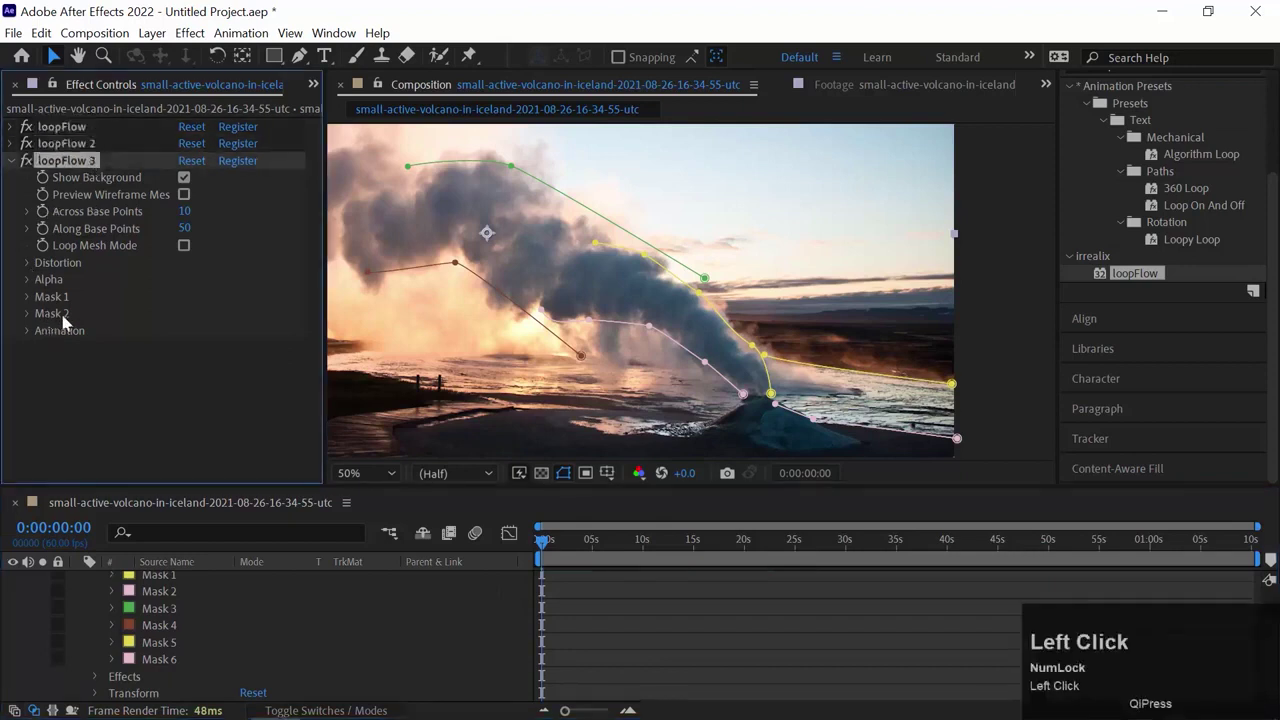
# Assign Mask 5 as the Mask 1 path of the loopFlow 3 effect and collapse that group
pyautogui.click(28, 302)
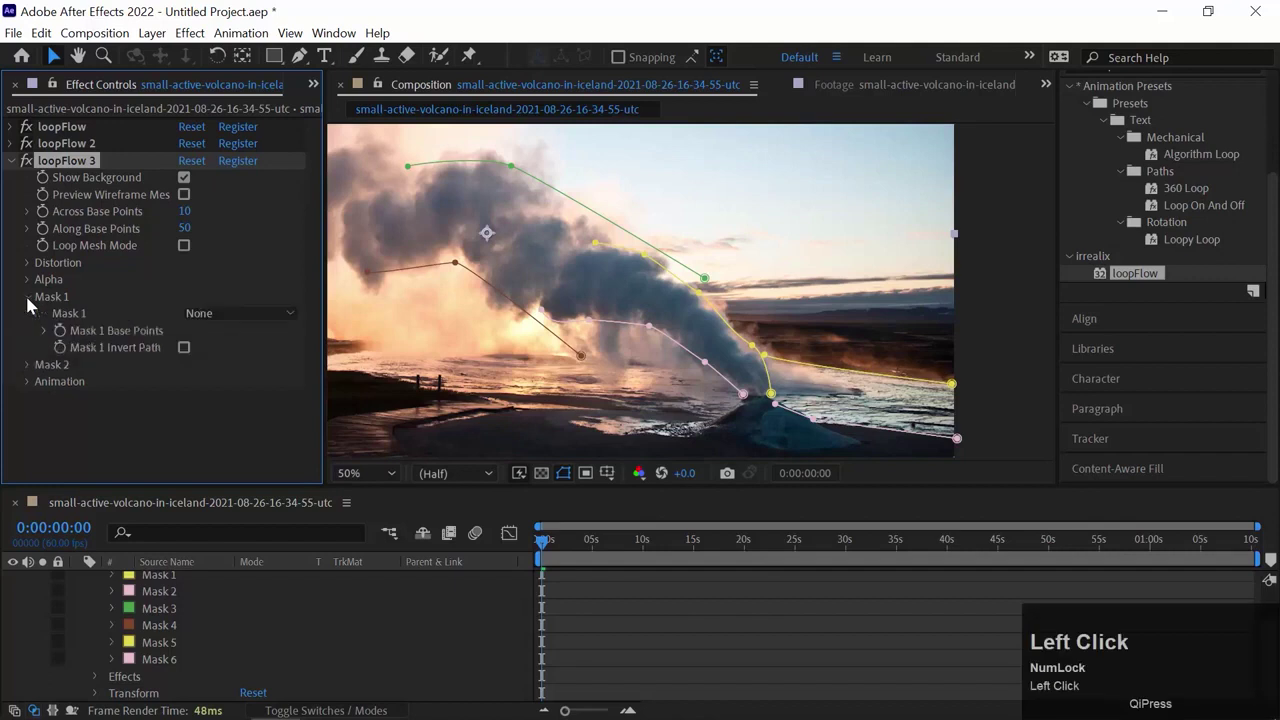
pyautogui.click(244, 313)
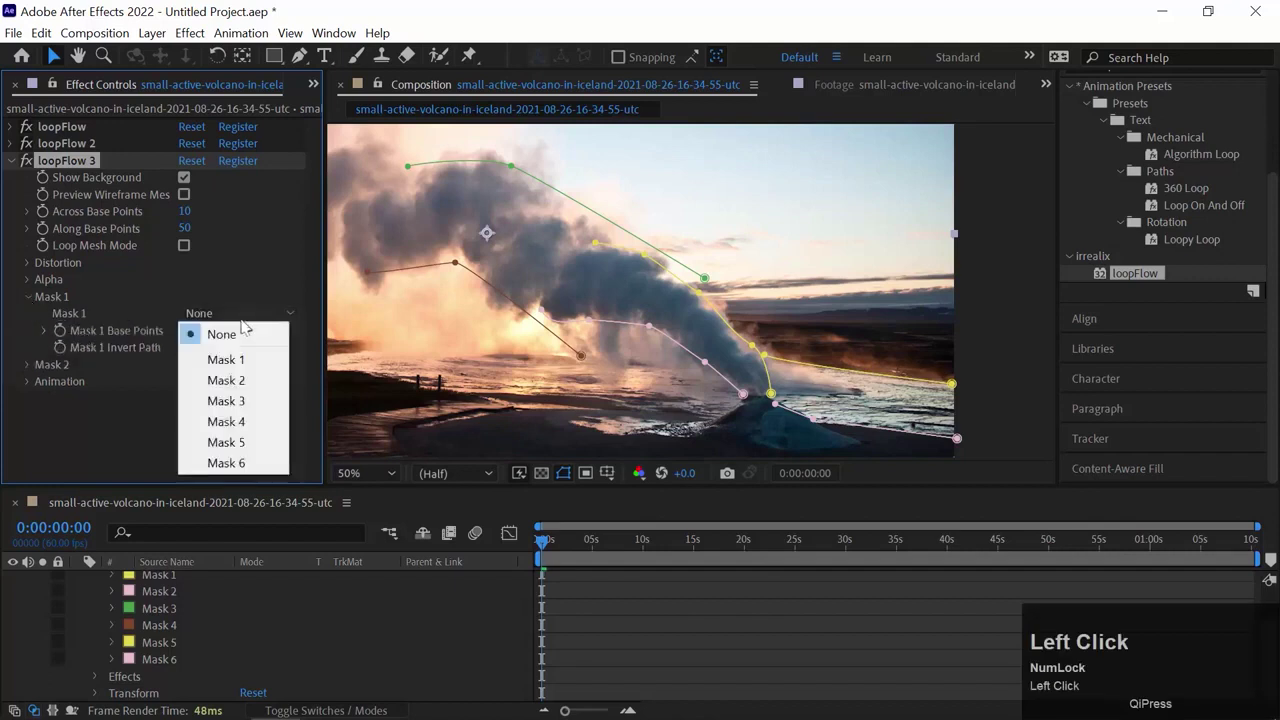
pyautogui.click(246, 443)
pyautogui.click(26, 298)
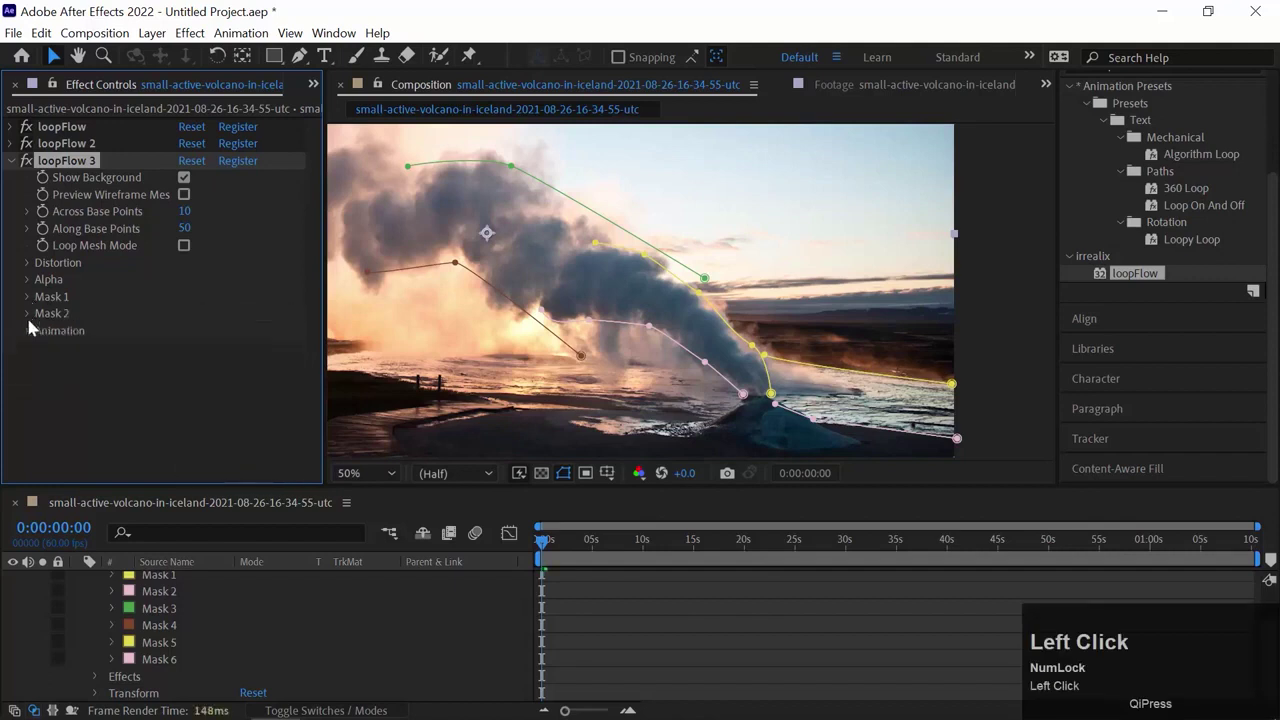
# Assign Mask 6 as the Mask 2 path of the loopFlow 3 effect and collapse that group
pyautogui.click(28, 316)
pyautogui.click(250, 331)
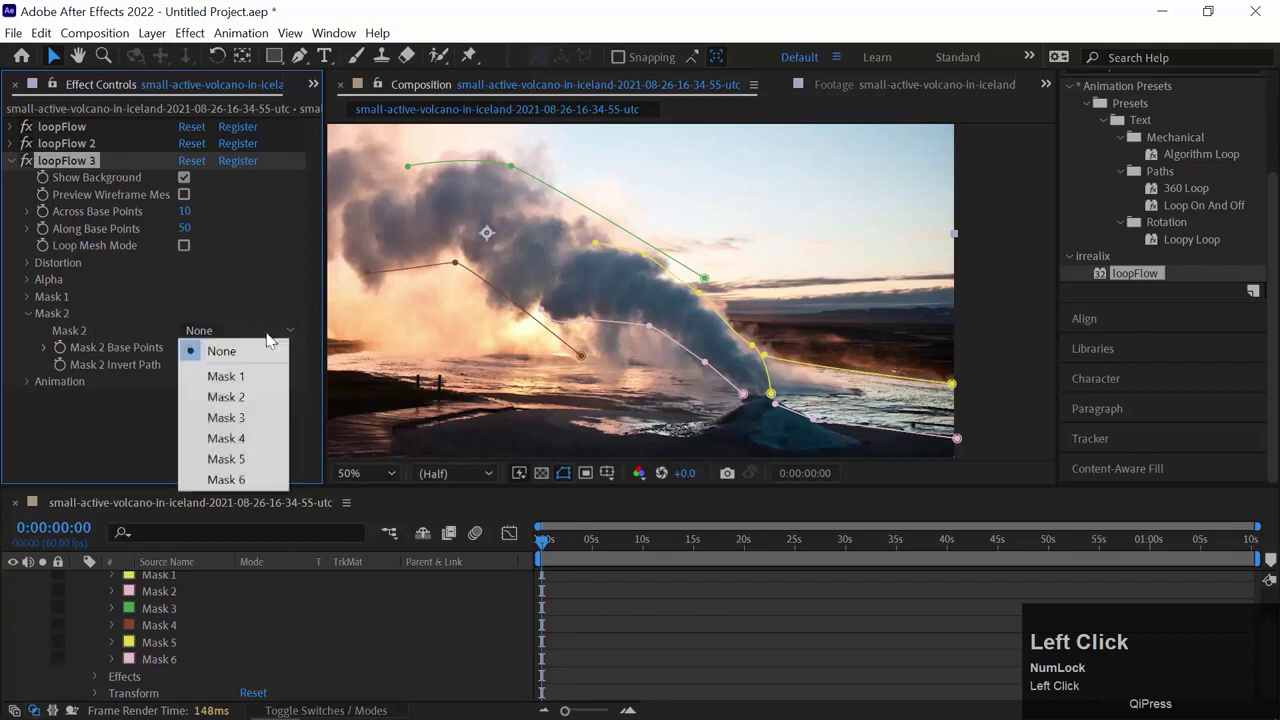
pyautogui.click(245, 480)
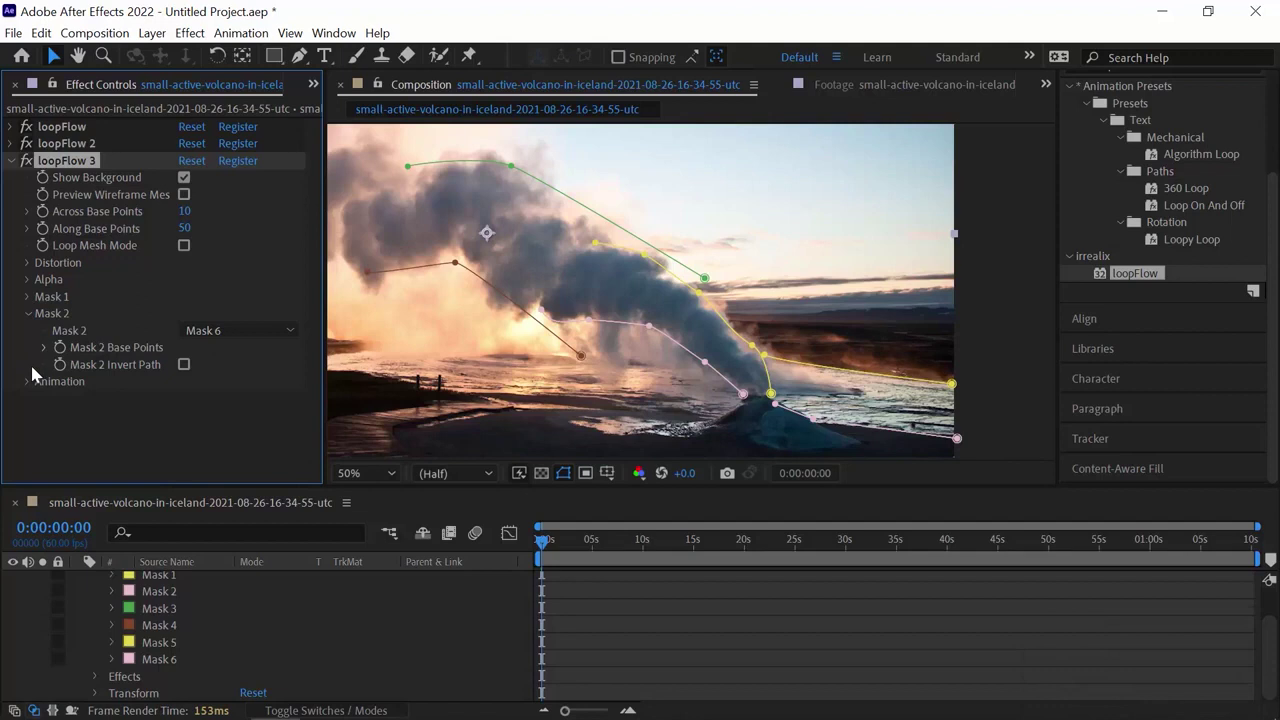
pyautogui.click(28, 316)
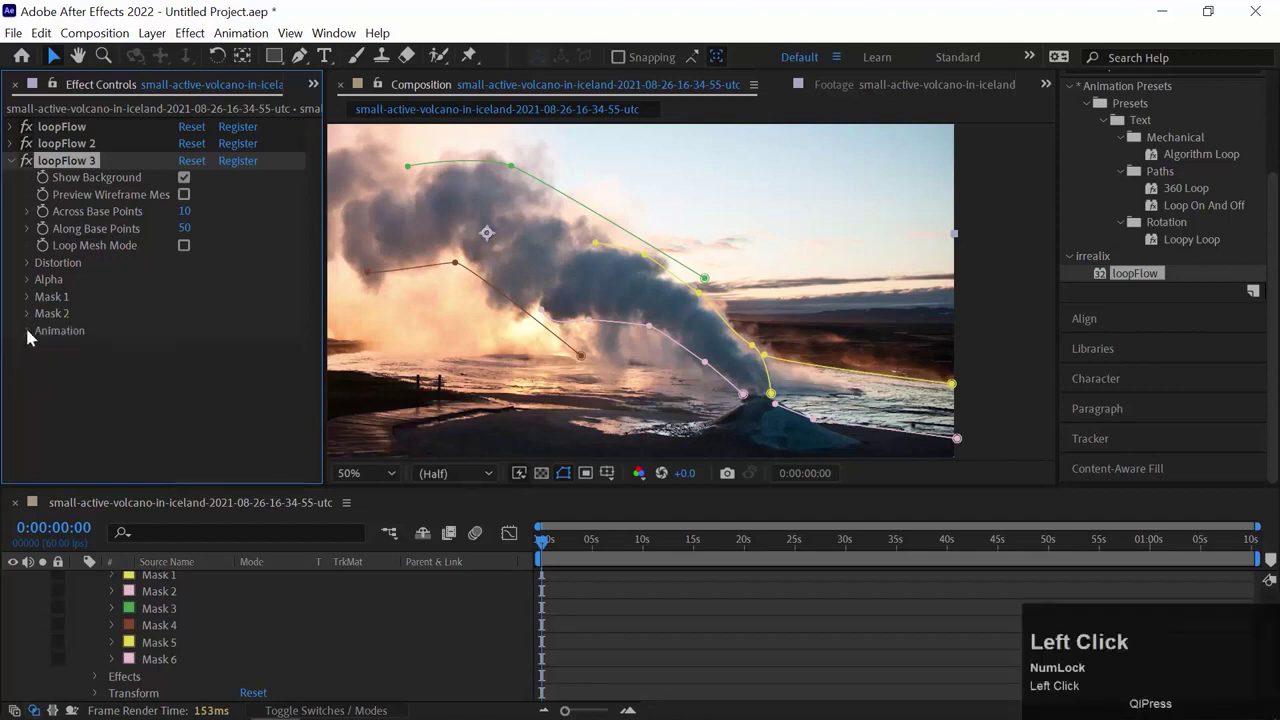
# Set the animation direction of the loopFlow 3 effect to Across and preview the water motion
pyautogui.click(28, 333)
pyautogui.click(238, 324)
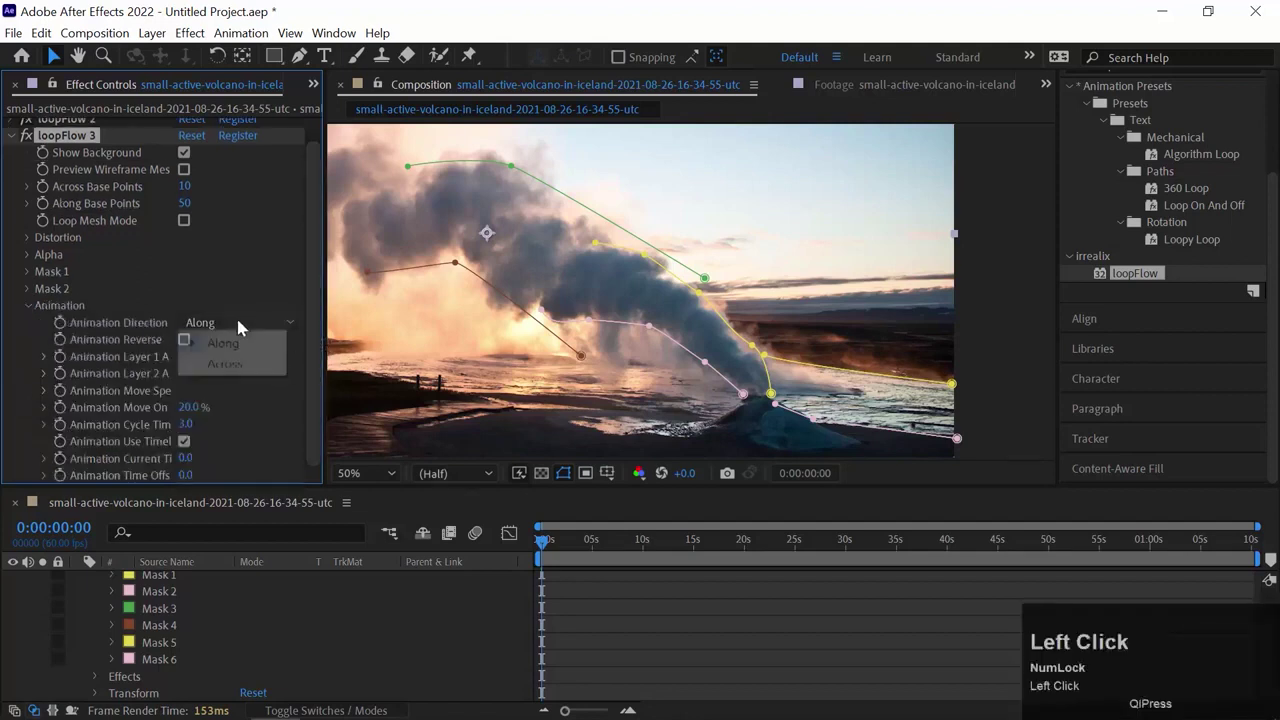
pyautogui.click(226, 364)
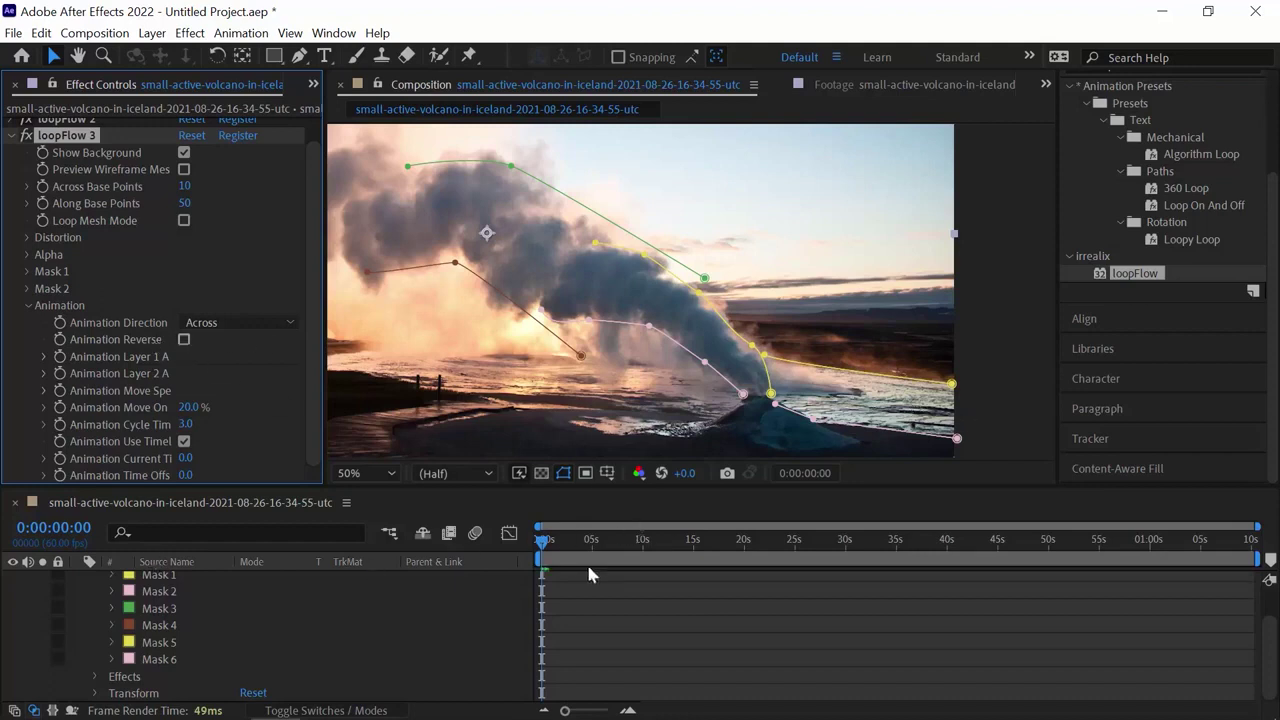
pyautogui.press('space')
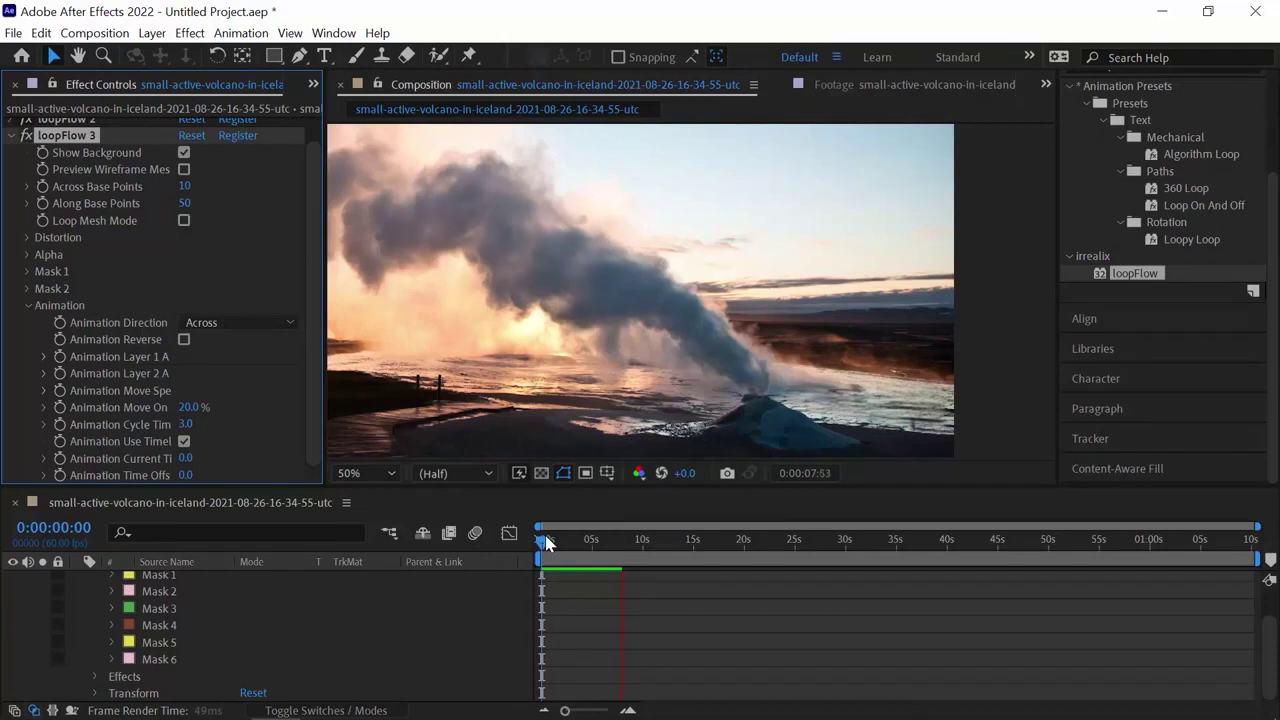
pyautogui.press('space')
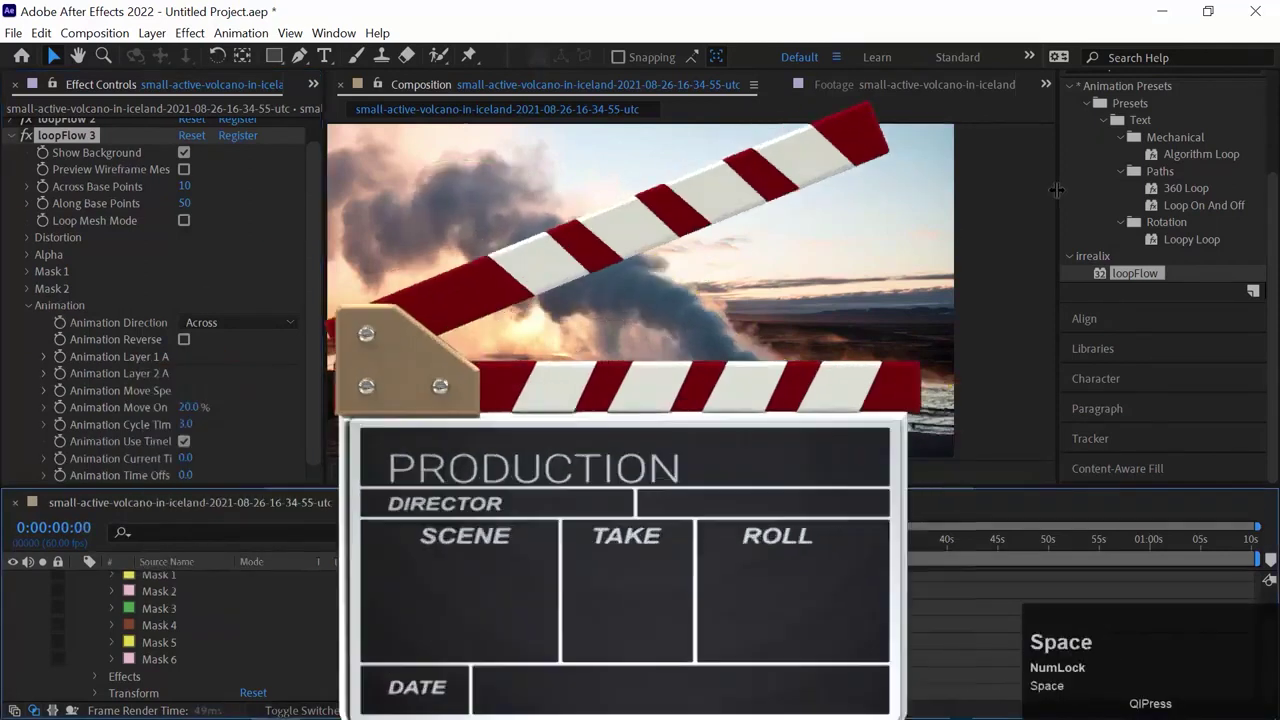